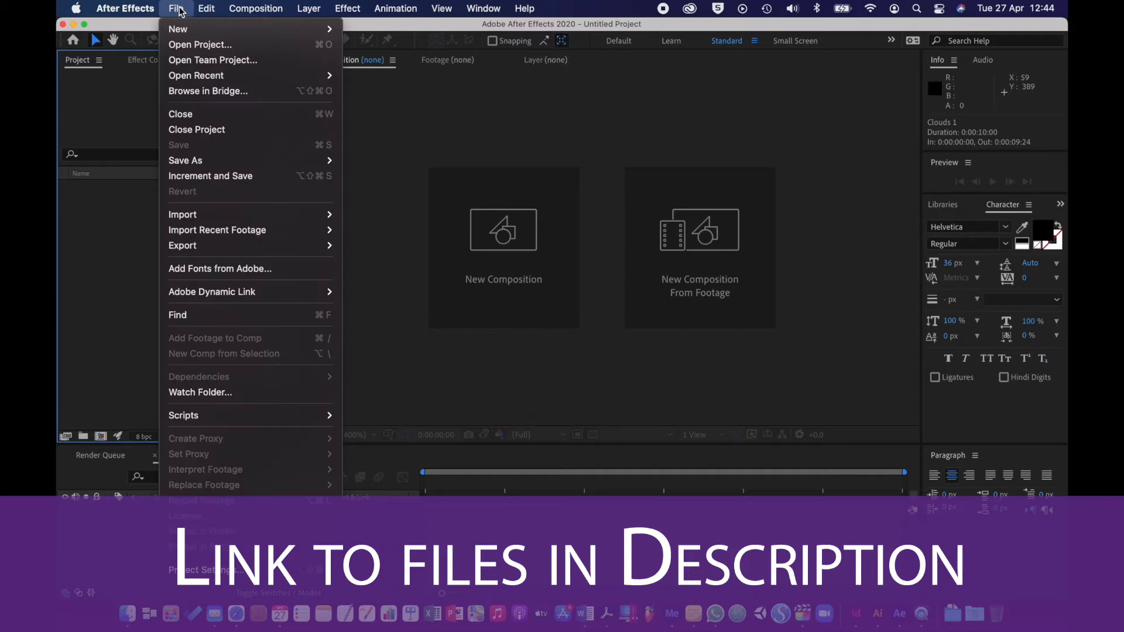
# Open the project Activity 5.1.2 - START.aep and open the REEL composition nested in City Reel.
pyautogui.click(194, 50)
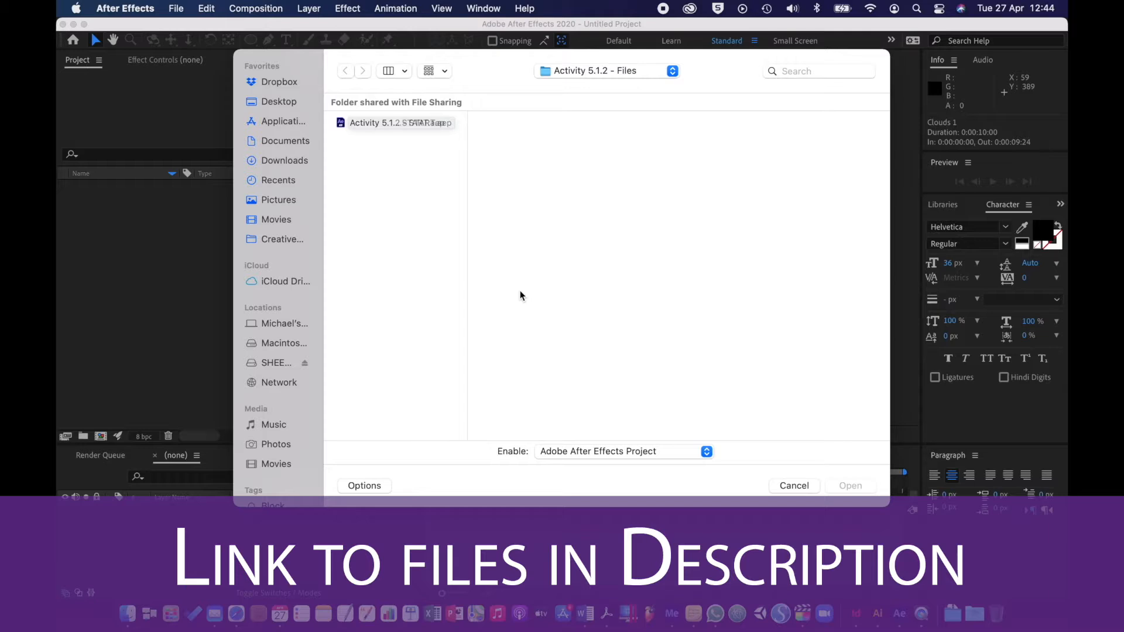
pyautogui.doubleClick(345, 122)
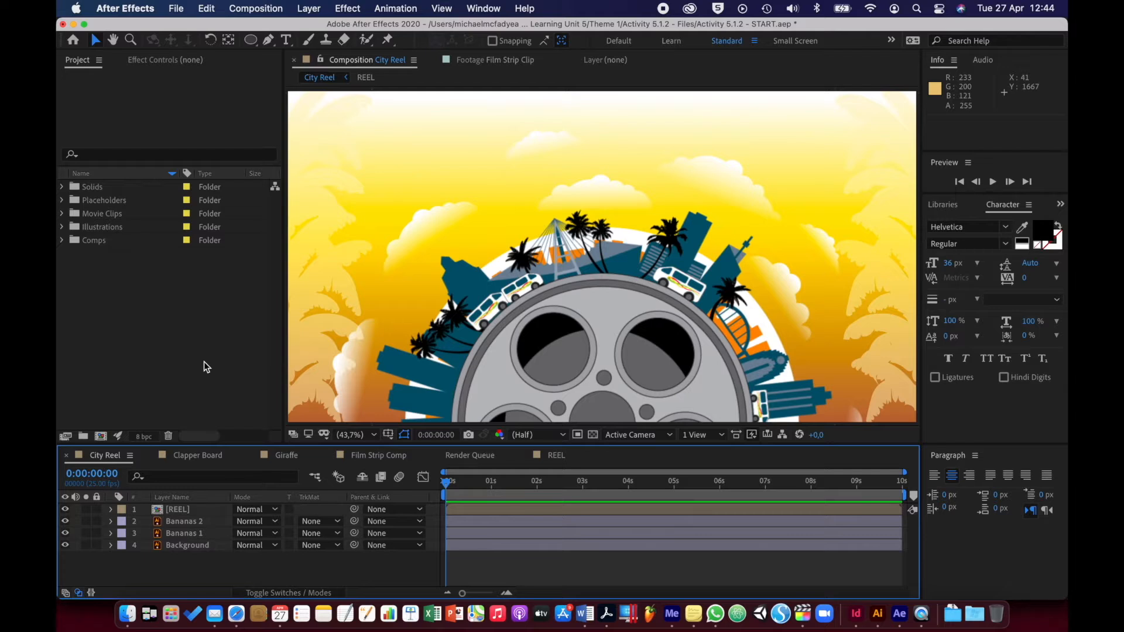
pyautogui.click(163, 514)
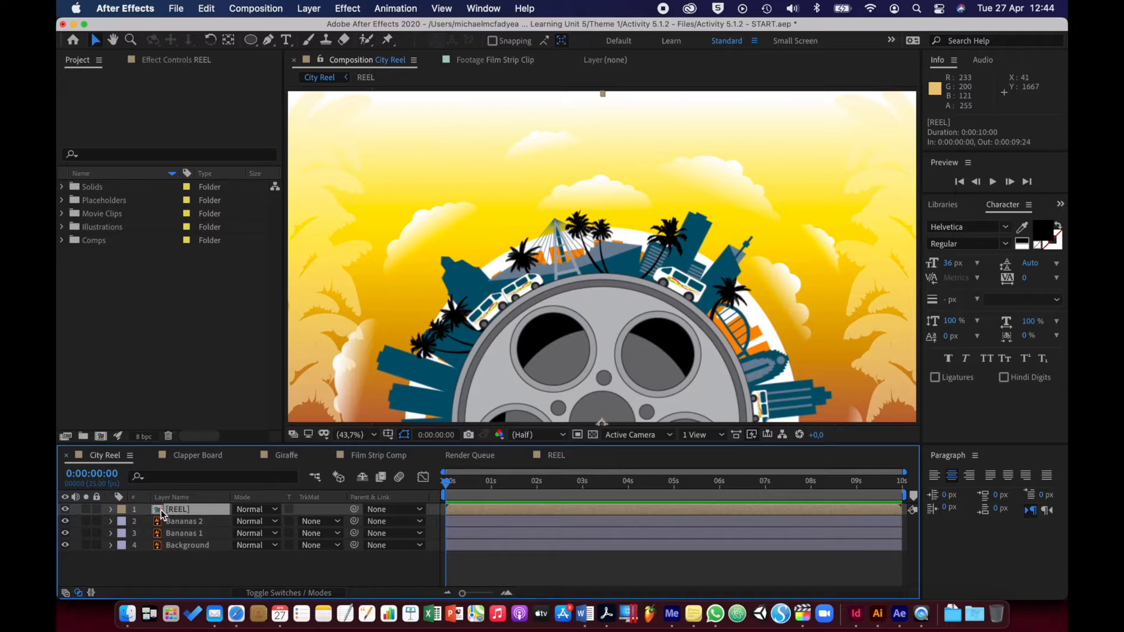
pyautogui.doubleClick(163, 514)
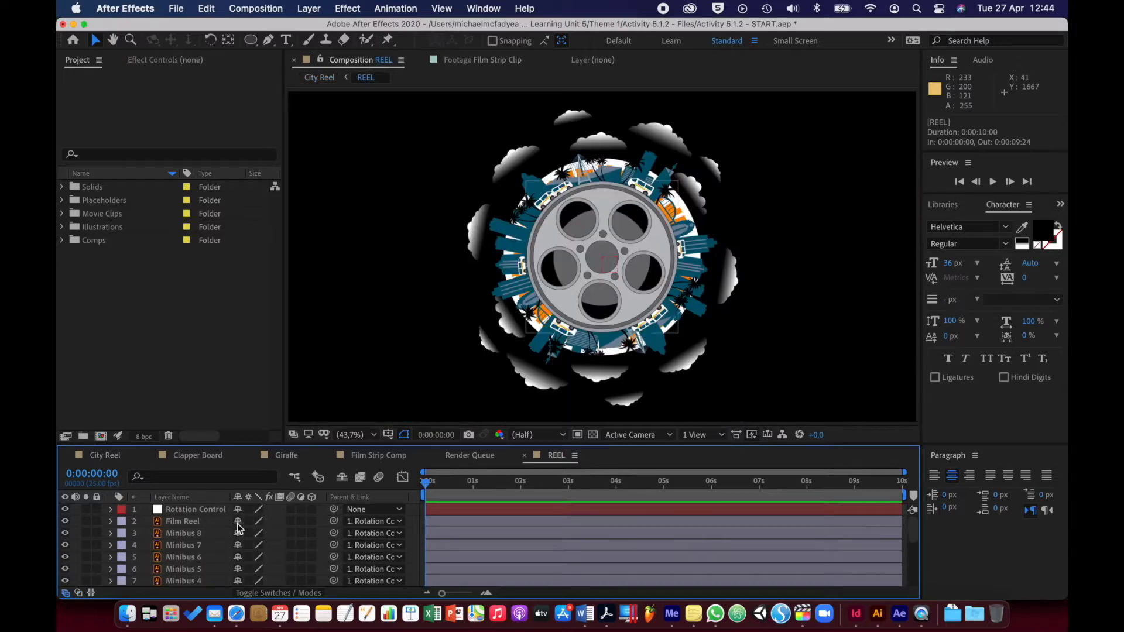
# Solo the Clouds 1 layer in REEL, then mark all other layers as shy and hide them from the timeline.
pyautogui.scroll(-5, 238, 528)
pyautogui.scroll(2, 239, 529)
pyautogui.scroll(-2, 239, 529)
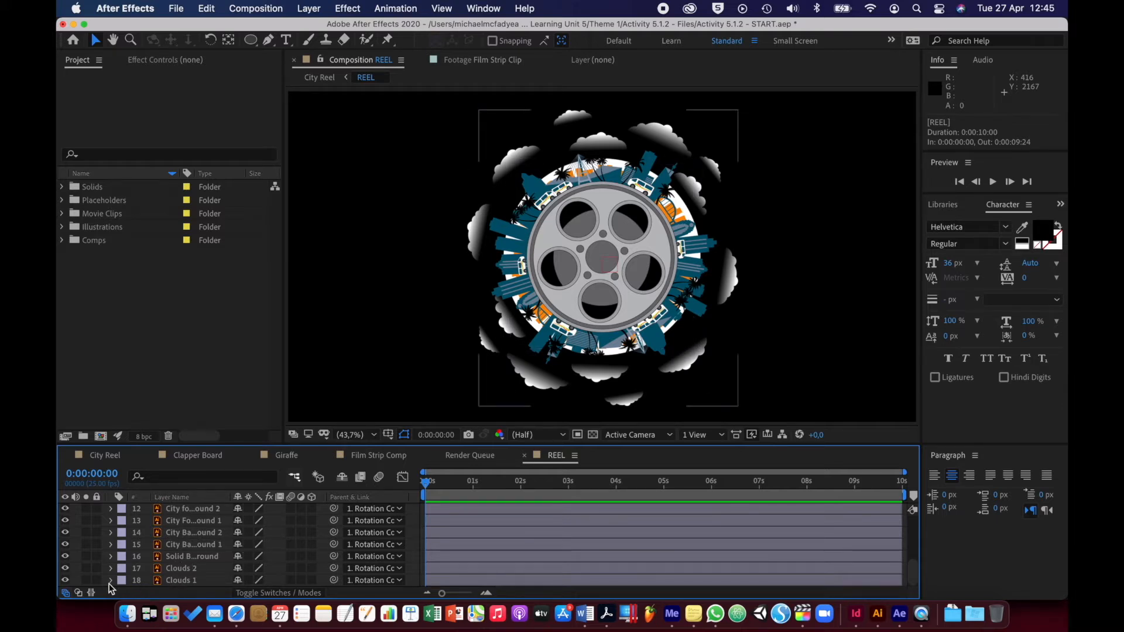
pyautogui.click(87, 581)
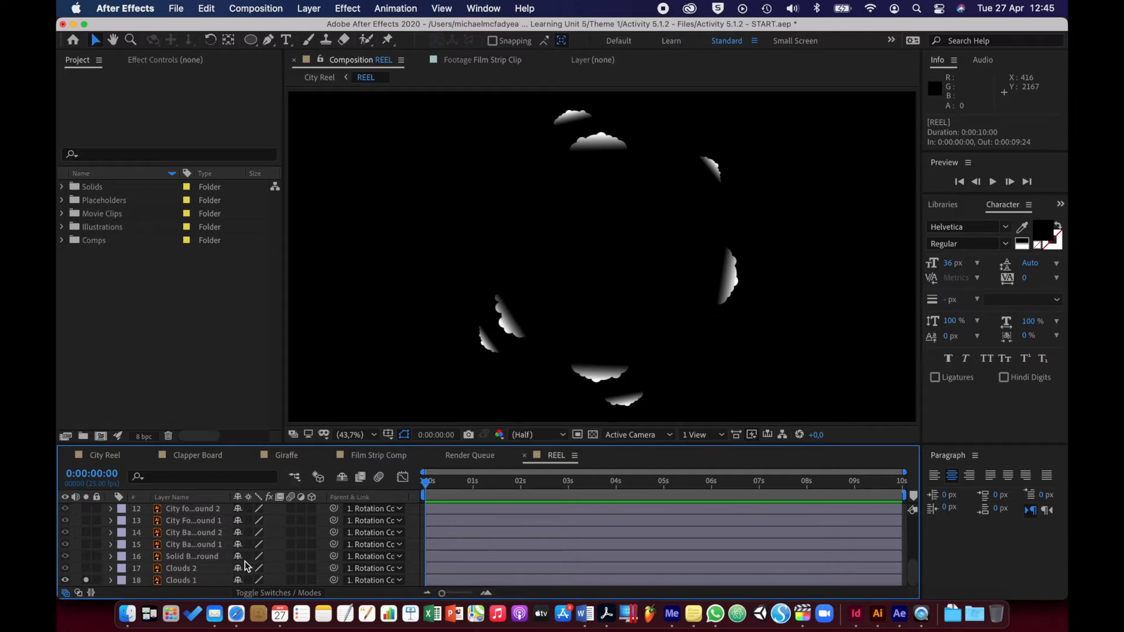
pyautogui.moveTo(237, 568); pyautogui.dragTo(239, 506)
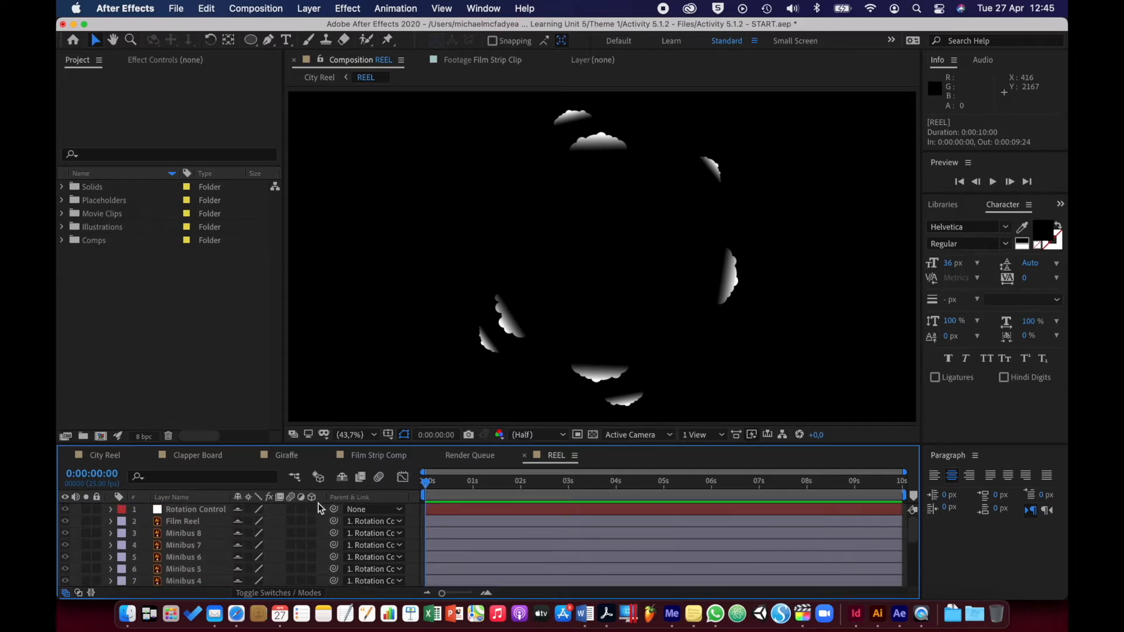
pyautogui.click(342, 478)
# Reveal the Scale property of Clouds 1 and start keyframing it at 0:00:01:11.
pyautogui.click(182, 510)
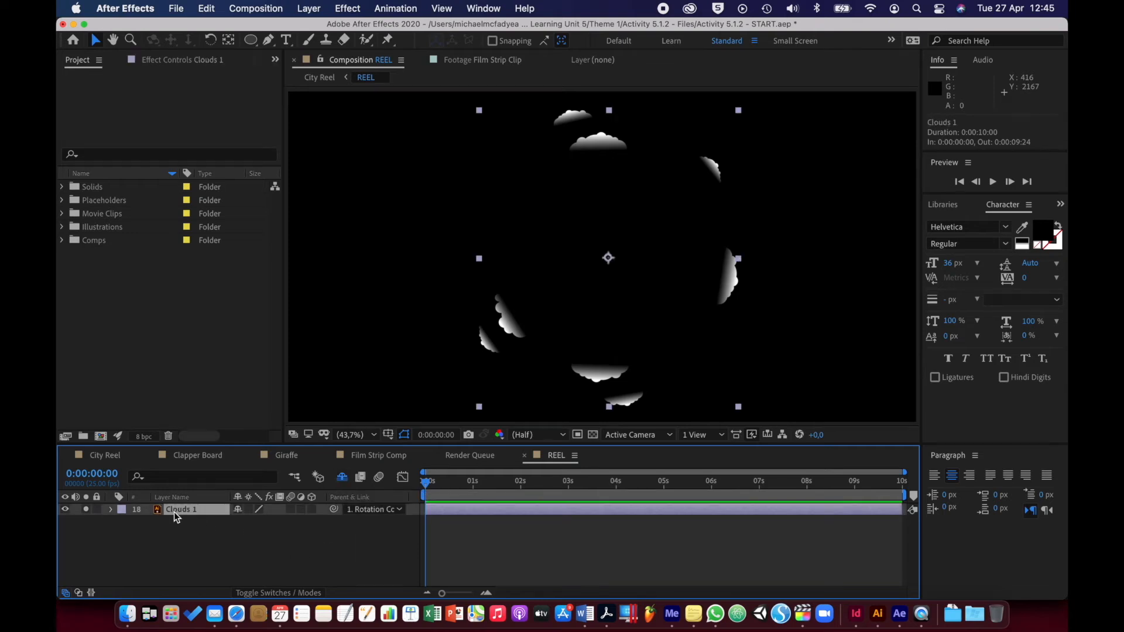
pyautogui.press('s')
pyautogui.moveTo(426, 483); pyautogui.dragTo(496, 496)
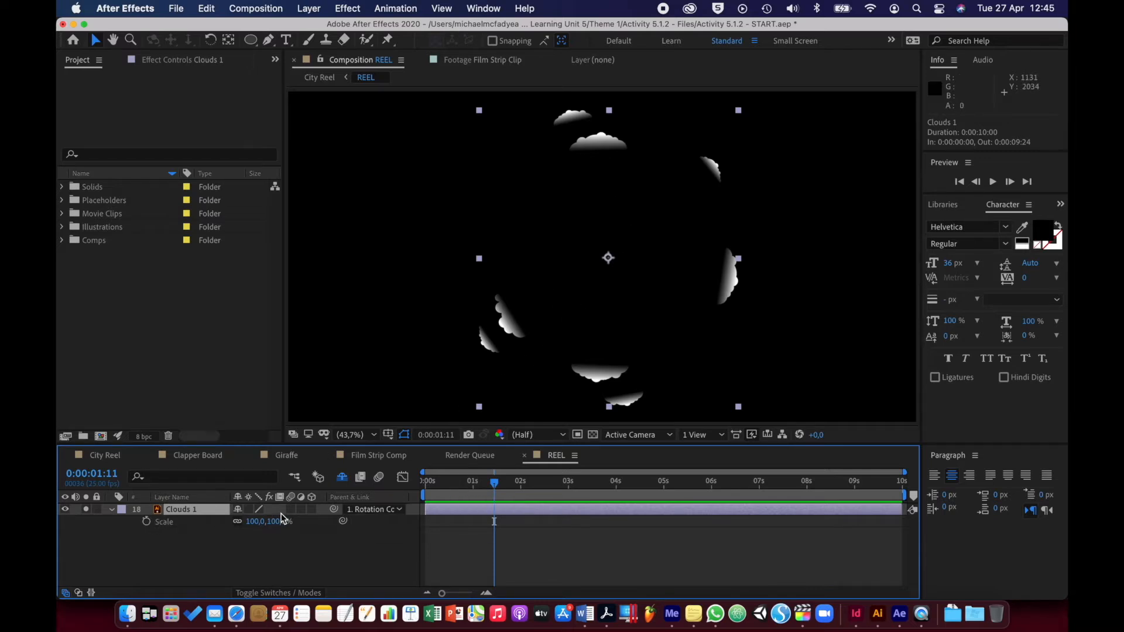
pyautogui.click(147, 522)
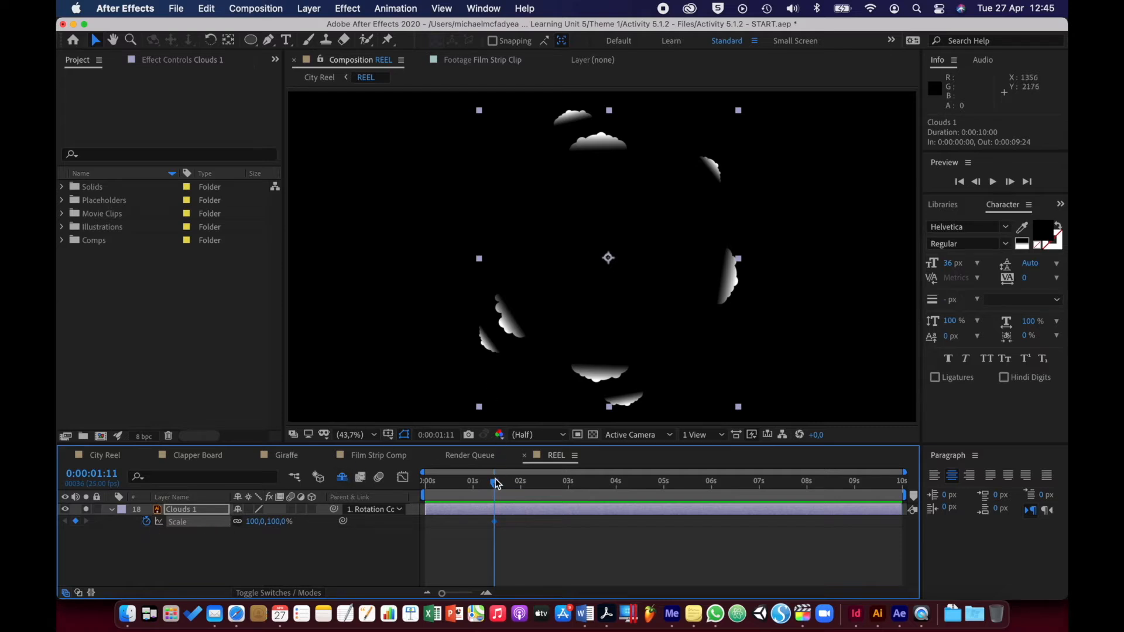
# Go back three frames to 0:00:01:08 and set the Scale of Clouds 1 to 120%.
pyautogui.click(977, 182)
pyautogui.click(976, 182)
pyautogui.click(976, 182)
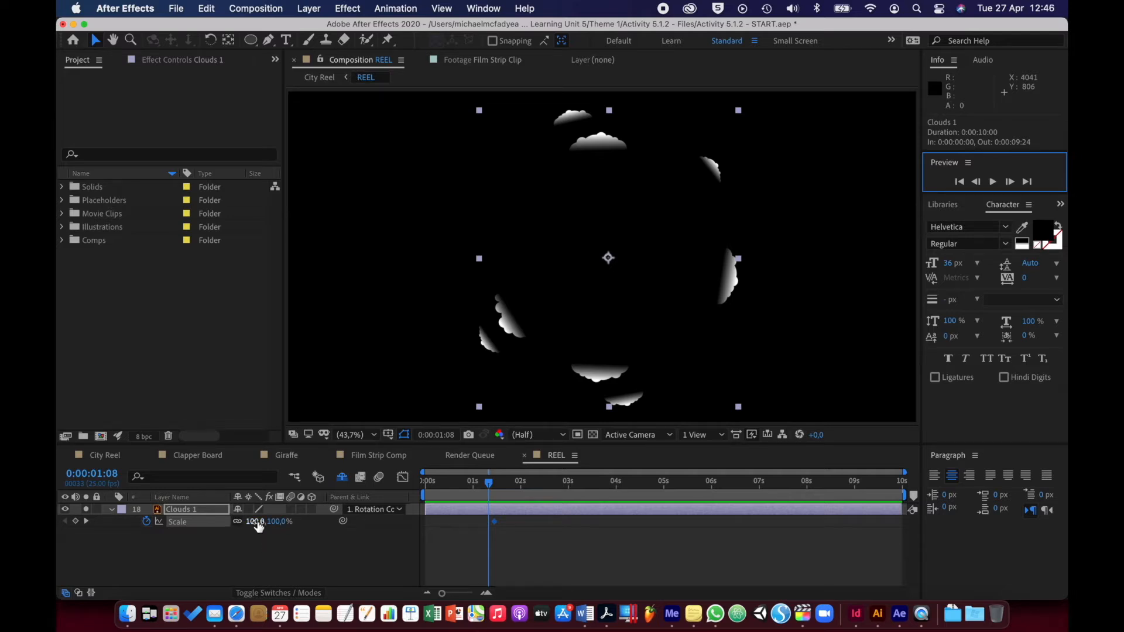
pyautogui.moveTo(258, 524); pyautogui.dragTo(271, 521)
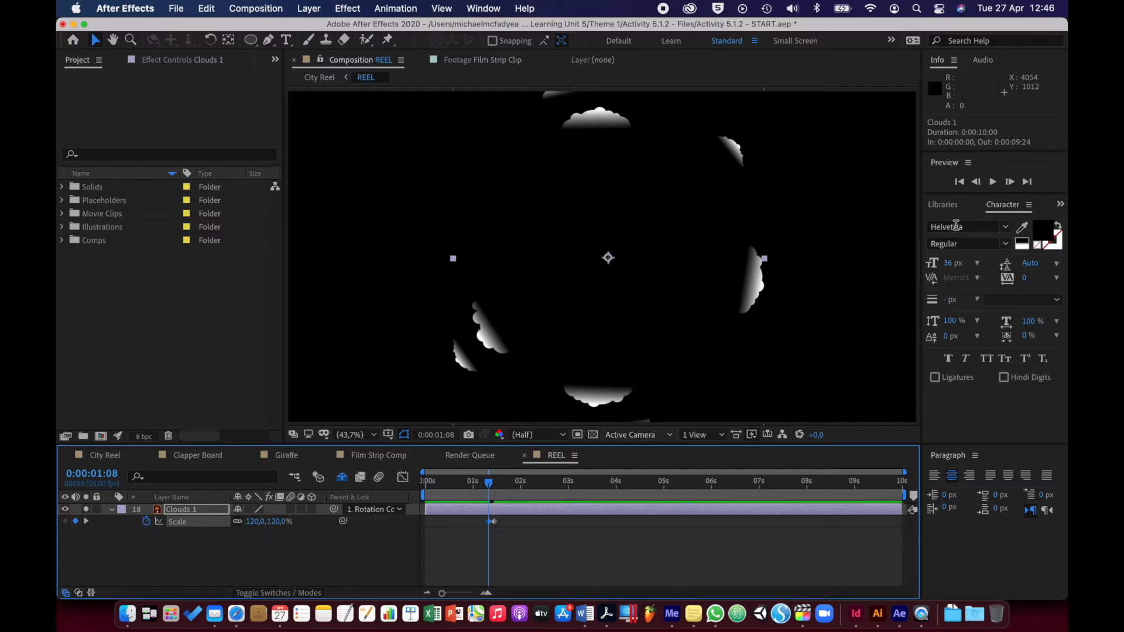
# Go back three more frames to 0:00:01:05 and set the Scale of Clouds 1 to 80%.
pyautogui.click(975, 186)
pyautogui.click(975, 186)
pyautogui.click(975, 187)
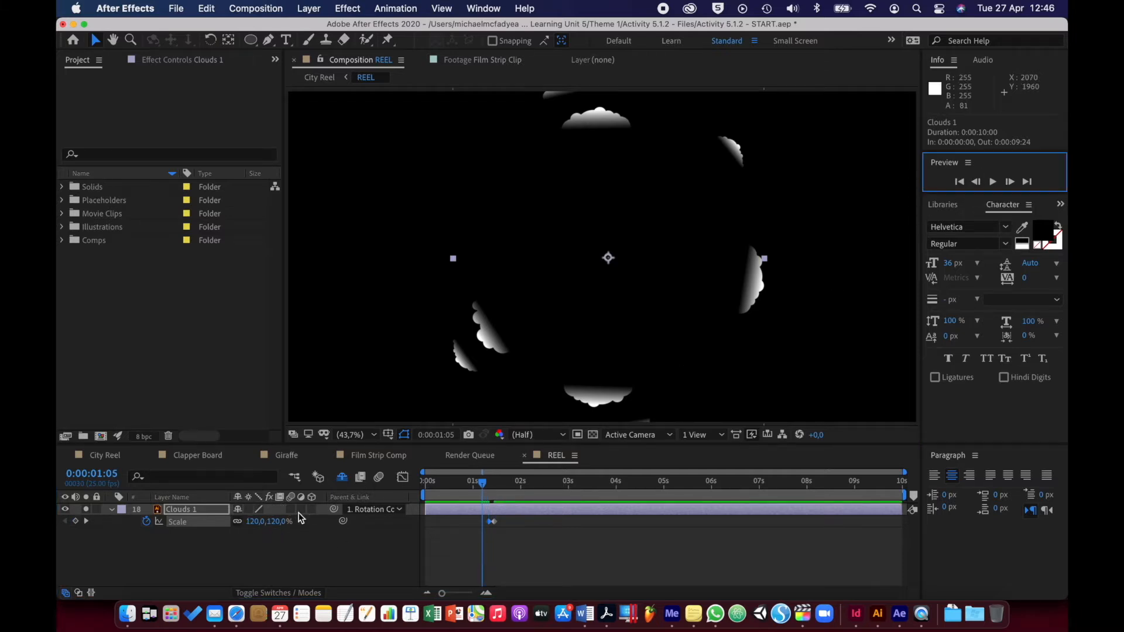
pyautogui.moveTo(277, 525); pyautogui.dragTo(250, 524)
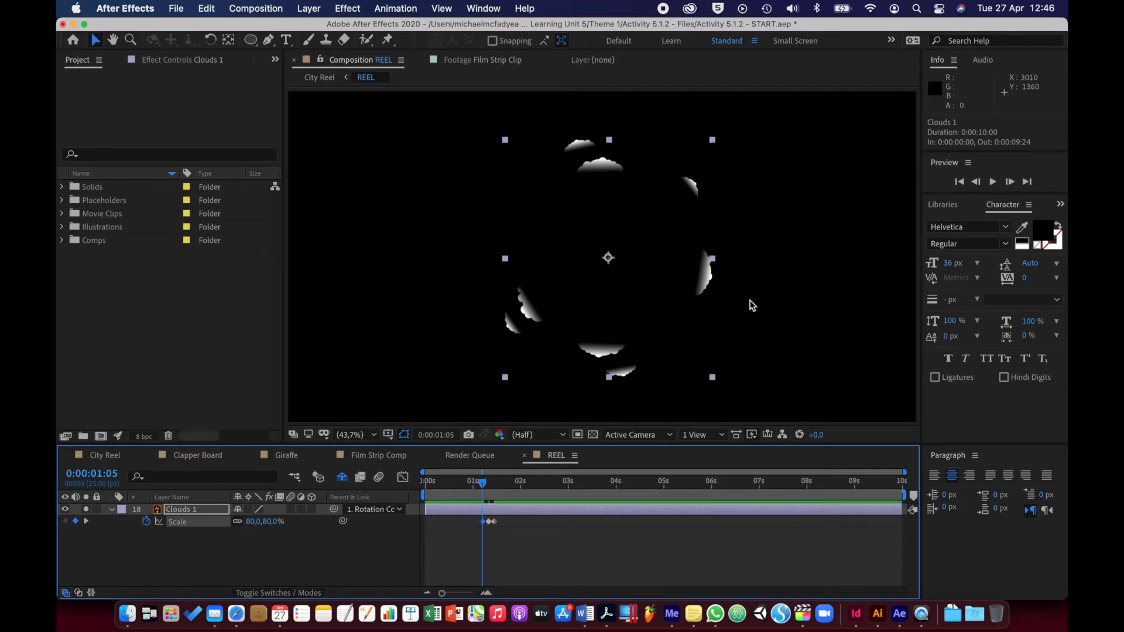
# Add a 130% Scale keyframe to Clouds 1 three frames earlier, at 0:00:01:02.
pyautogui.click(976, 183)
pyautogui.click(976, 183)
pyautogui.click(976, 182)
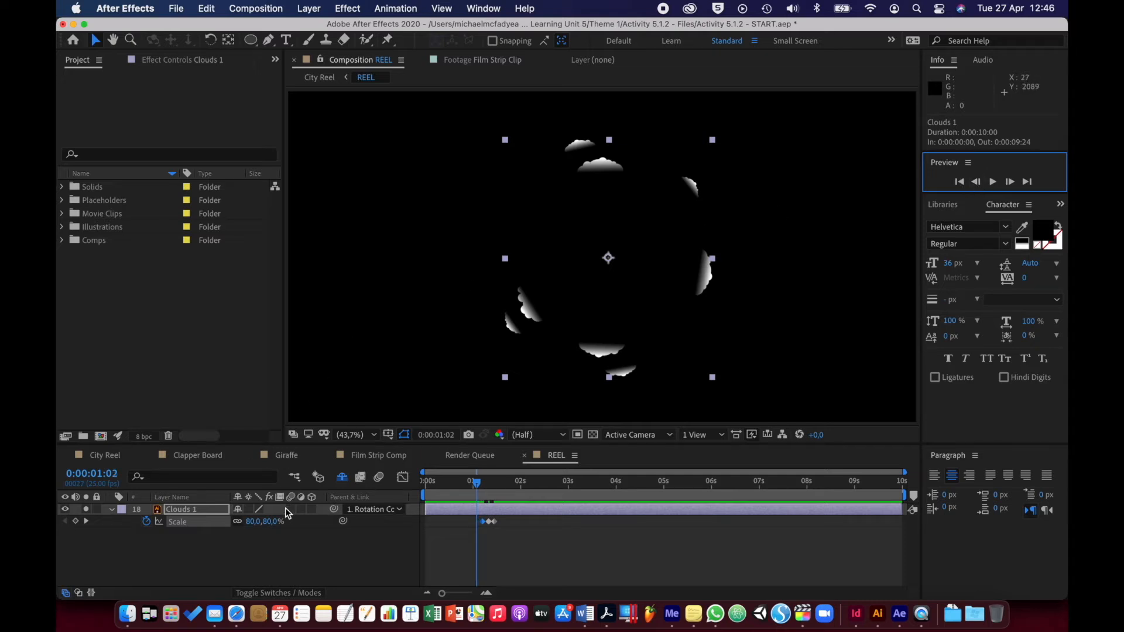
pyautogui.moveTo(270, 524); pyautogui.dragTo(309, 525)
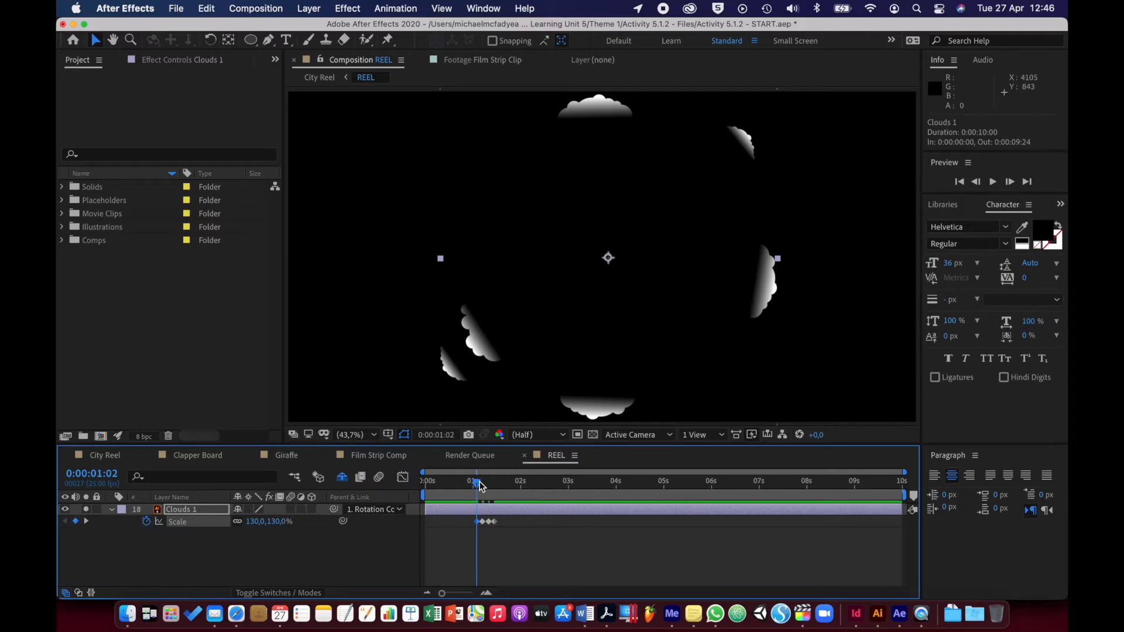
# Move to 0:00:00:21 and set the Scale of Clouds 1 to 0%.
pyautogui.click(106, 474)
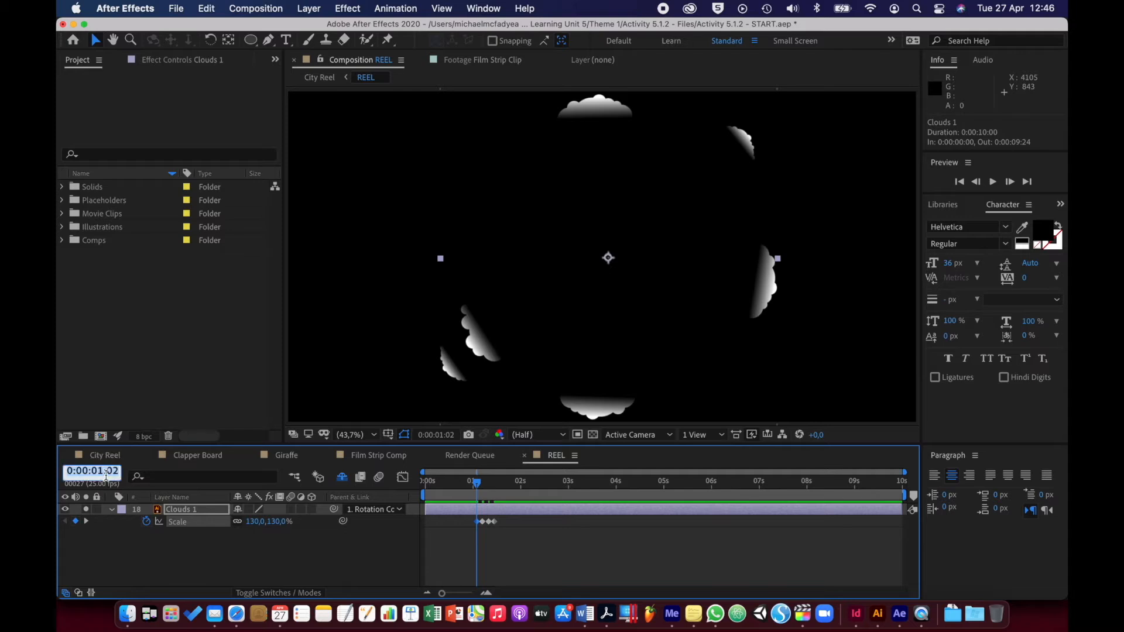
pyautogui.write('1:00')
pyautogui.press('Return')
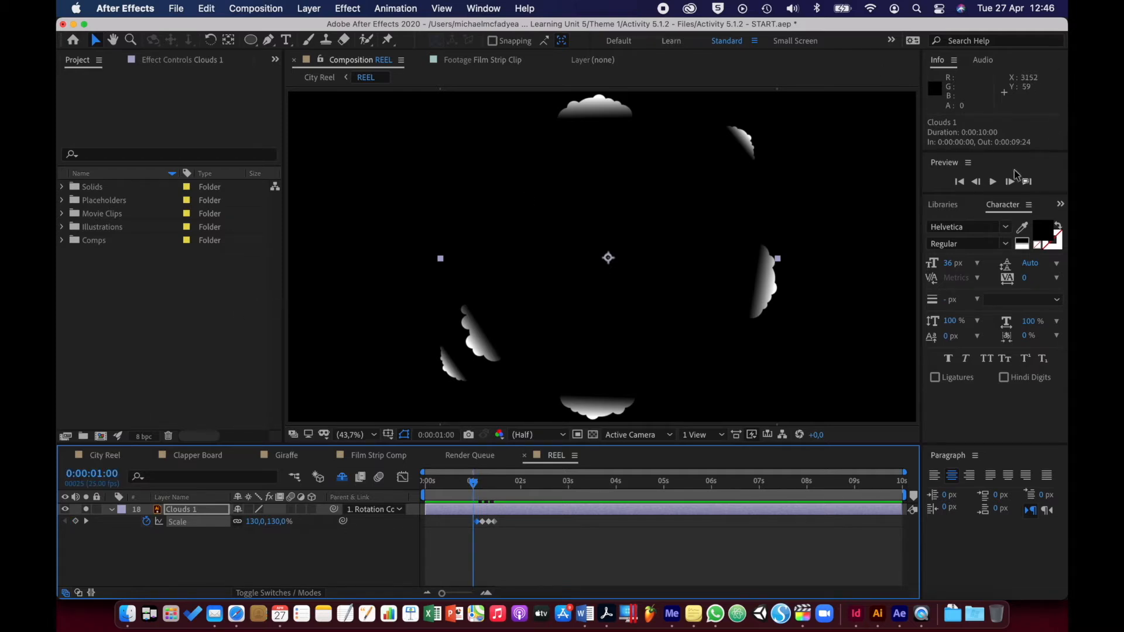
pyautogui.click(979, 183)
pyautogui.click(976, 182)
pyautogui.click(977, 182)
pyautogui.click(977, 182)
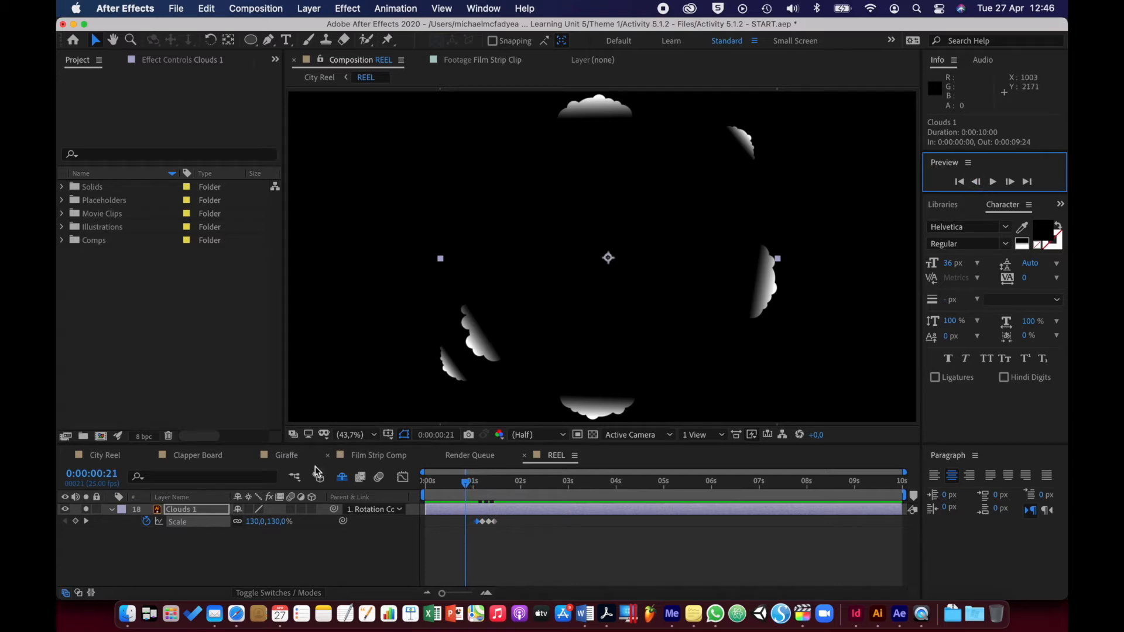
pyautogui.click(259, 522)
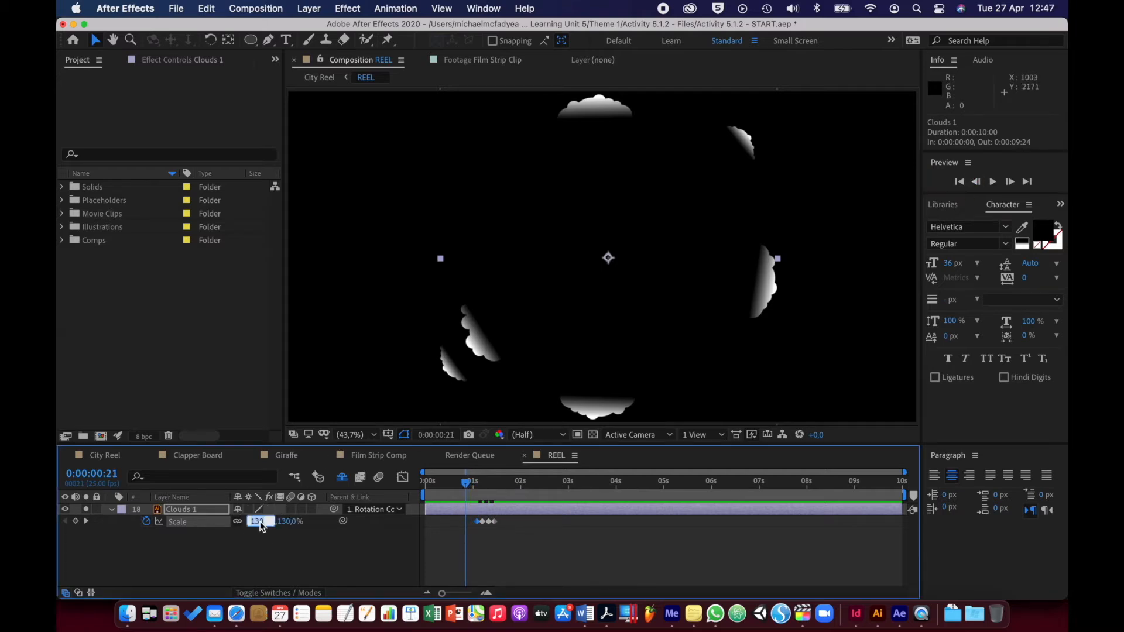
pyautogui.write('0')
pyautogui.press('Return')
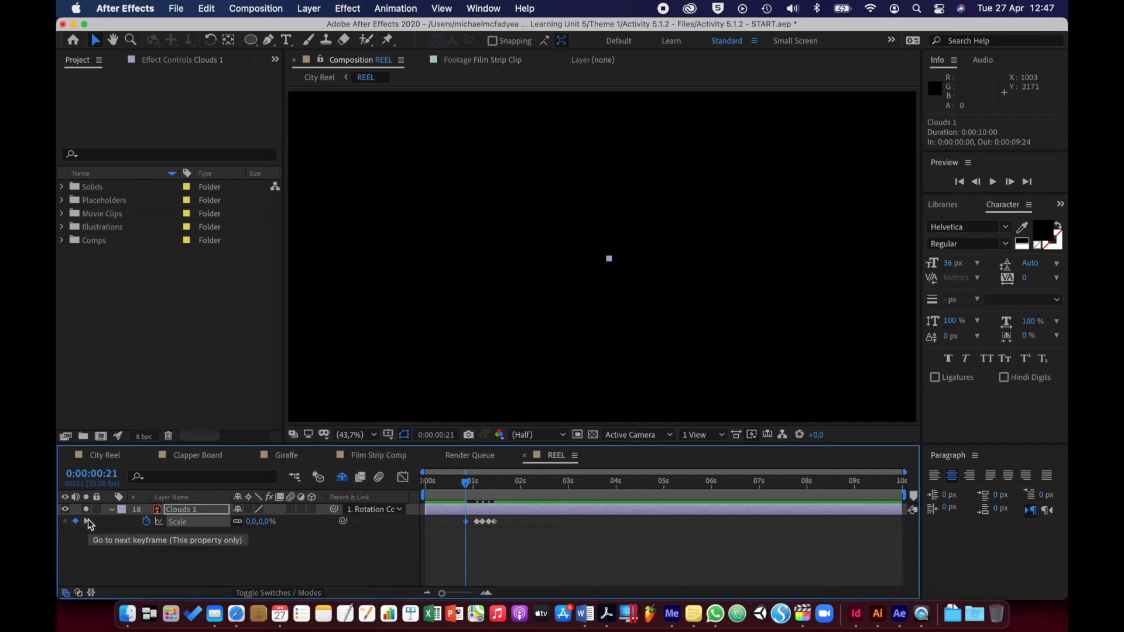
# Step through the Scale keyframes of Clouds 1 and play back the bouncing scale animation to check it.
pyautogui.click(88, 519)
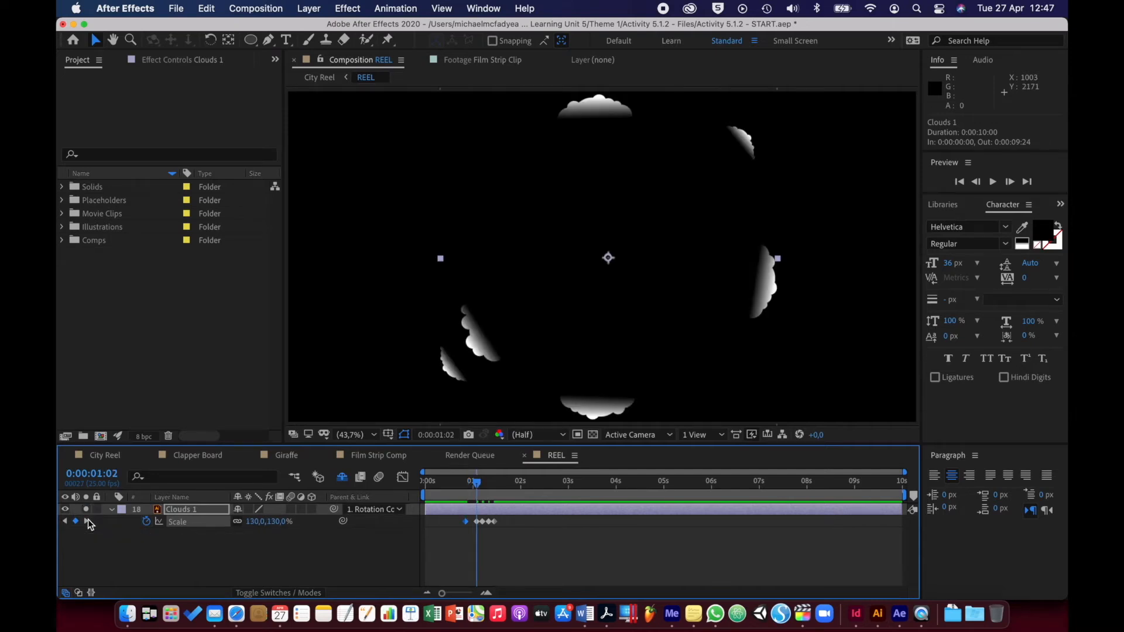
pyautogui.click(88, 518)
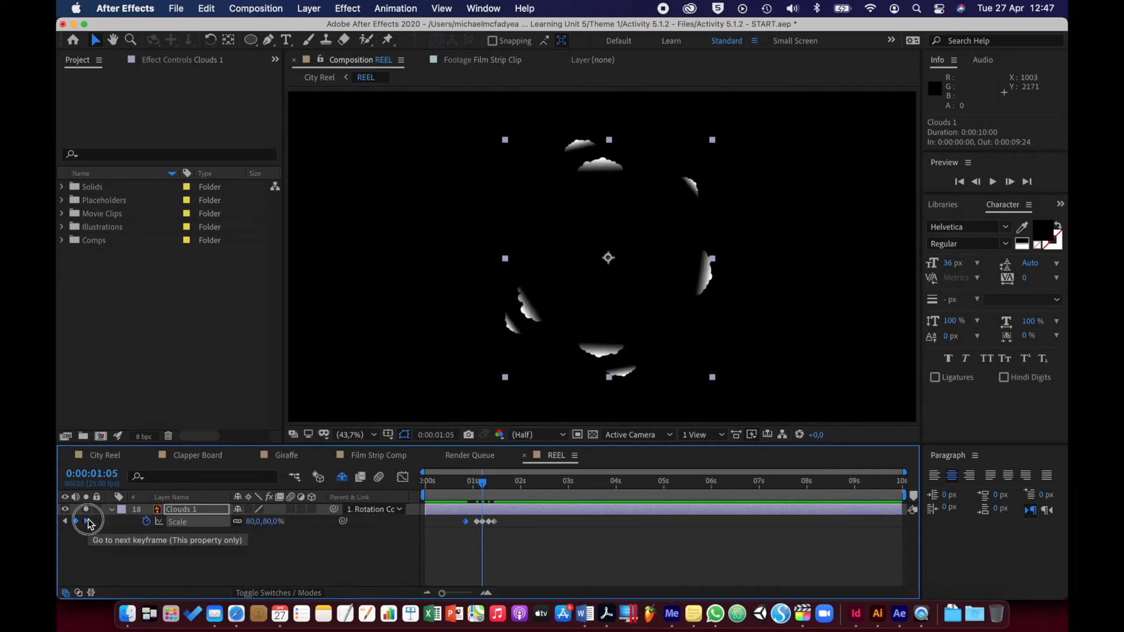
pyautogui.click(88, 521)
pyautogui.click(87, 521)
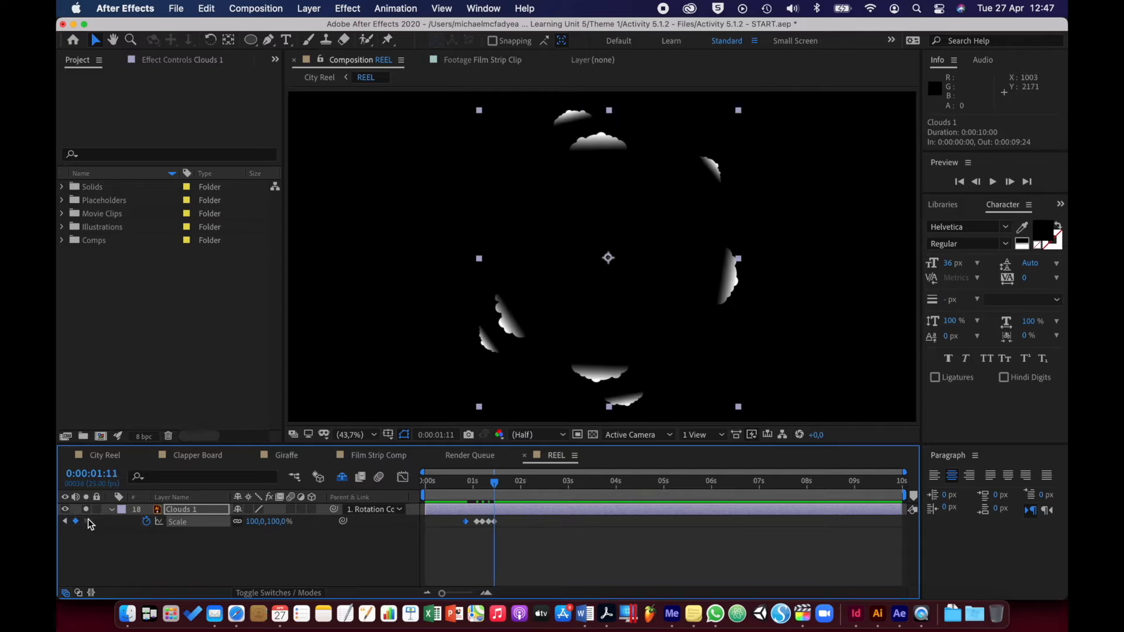
pyautogui.moveTo(493, 481); pyautogui.dragTo(448, 489)
pyautogui.press('space')
pyautogui.press('space')
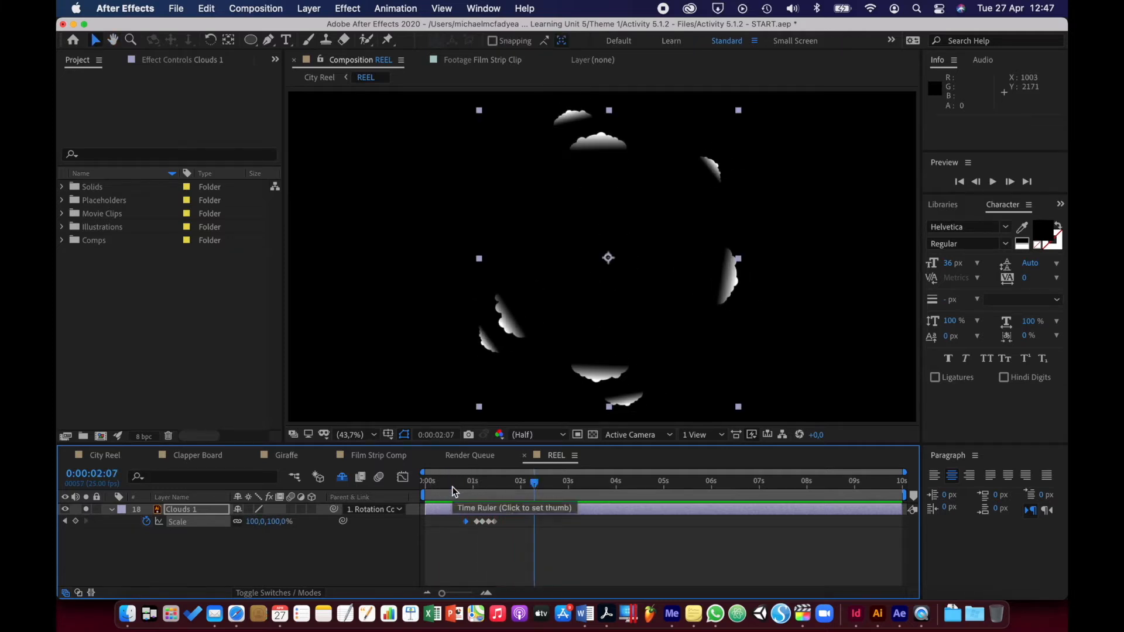
pyautogui.click(452, 488)
pyautogui.press('space')
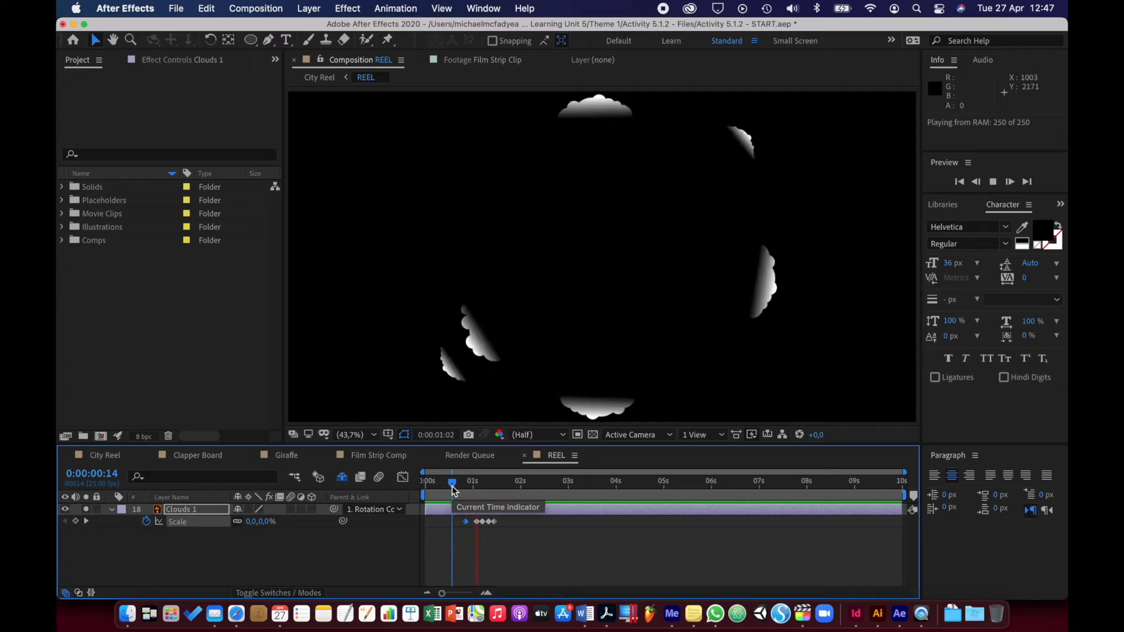
pyautogui.press('space')
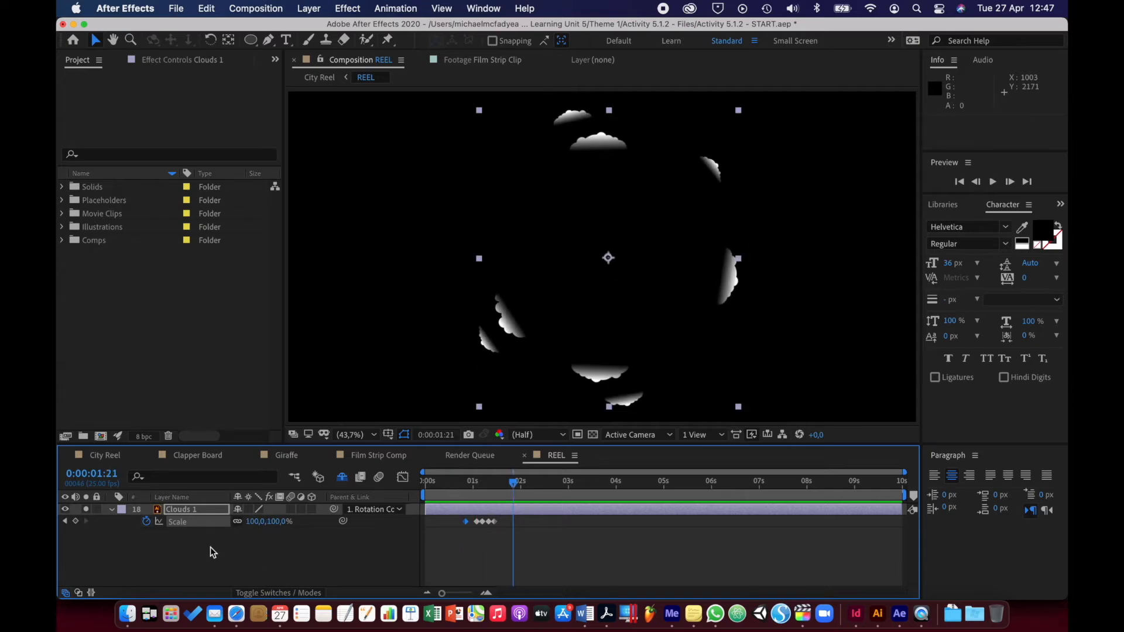
# Copy all Scale keyframes of Clouds 1, and bring back the other layers by turning off its solo and unhiding shy layers.
pyautogui.click(181, 525)
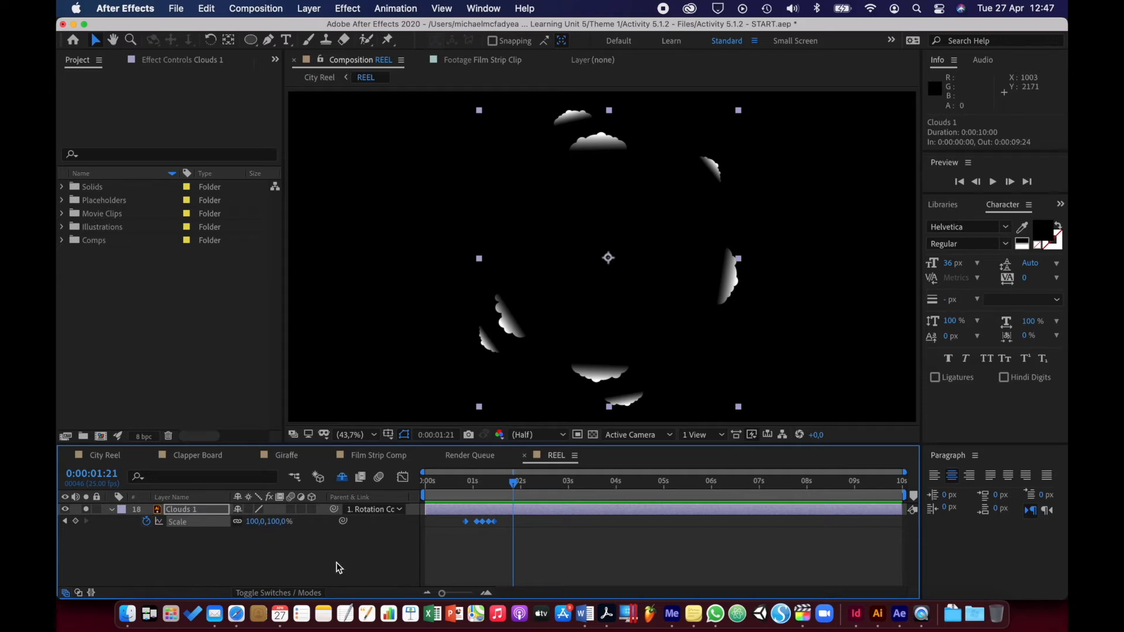
pyautogui.press('super+c')
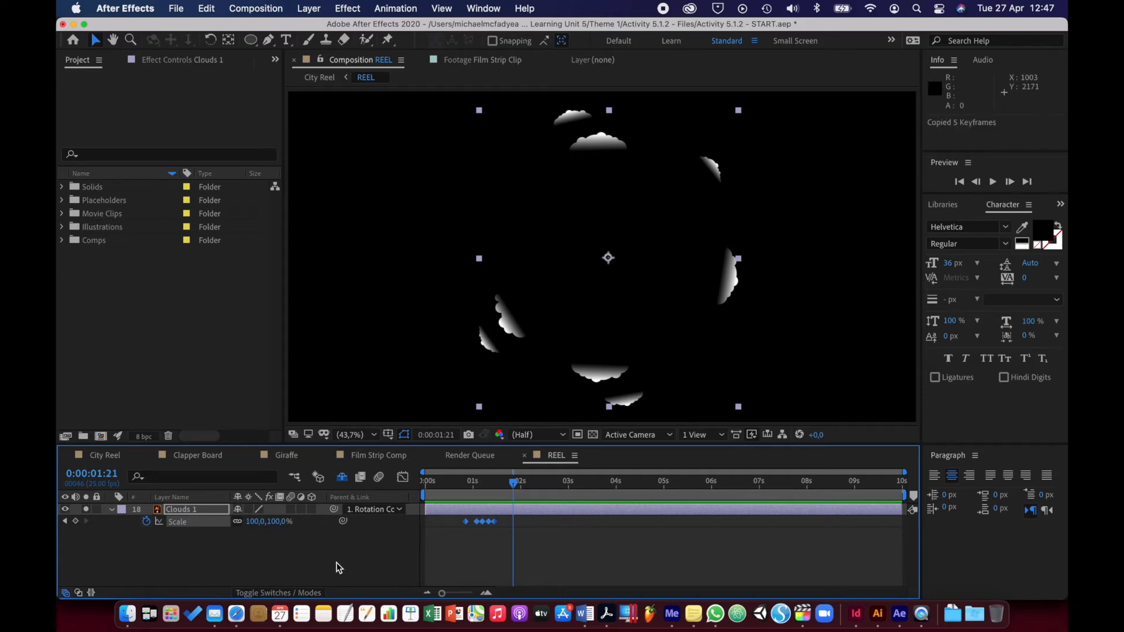
pyautogui.click(87, 510)
pyautogui.click(110, 509)
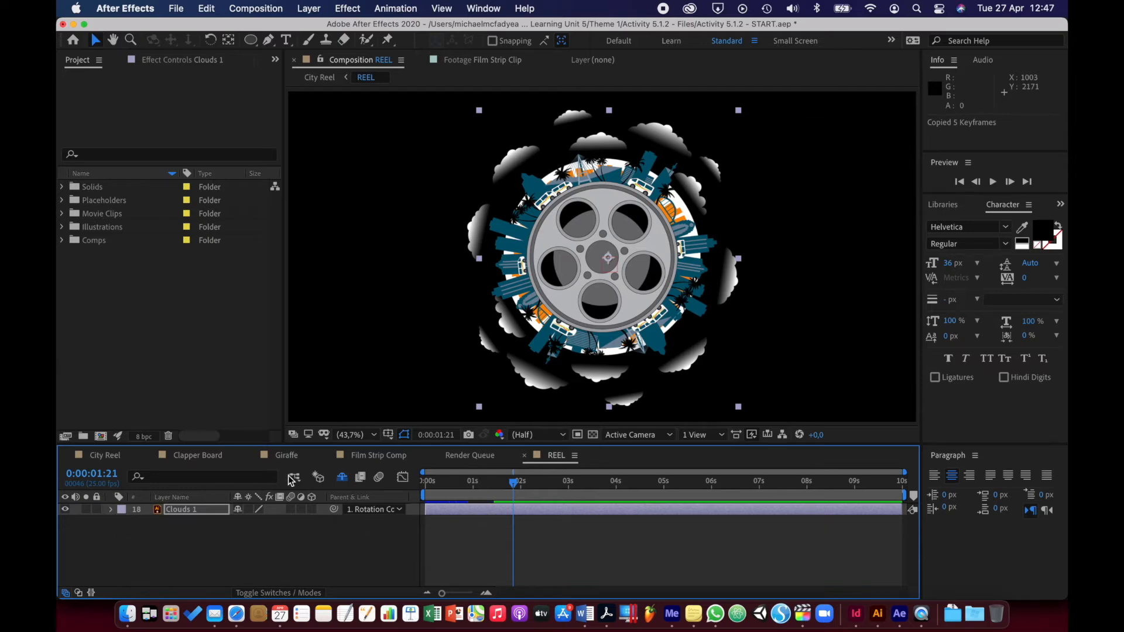
pyautogui.click(343, 478)
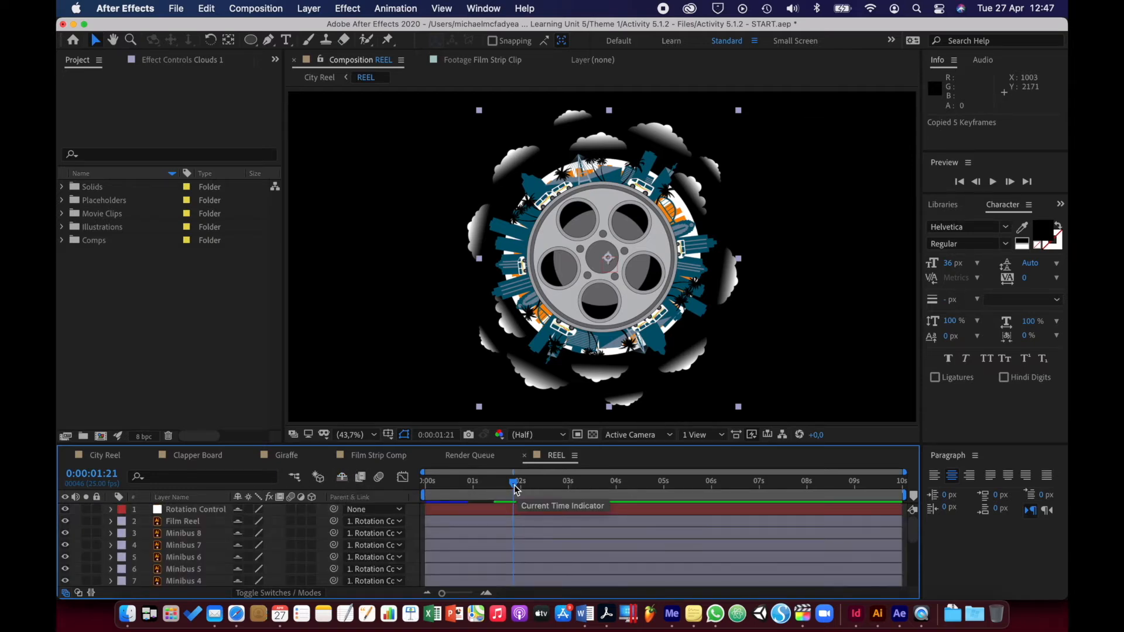
# Paste the copied Scale keyframes onto the Clouds 2 layer, starting at 0:00:00:17.
pyautogui.moveTo(512, 487); pyautogui.dragTo(474, 487)
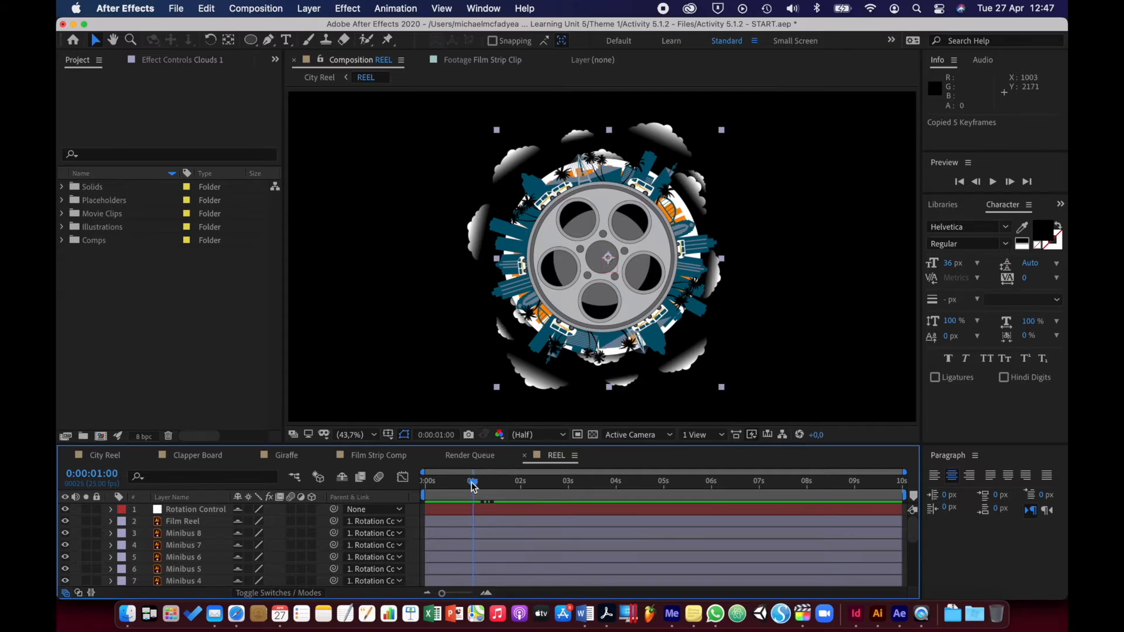
pyautogui.scroll(-5, 205, 543)
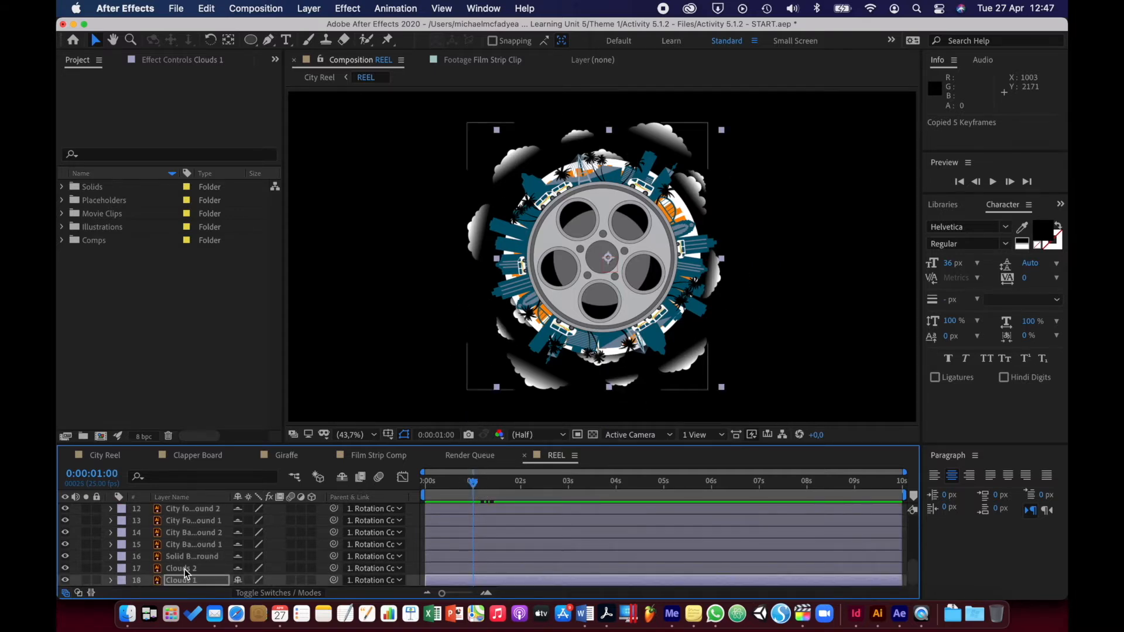
pyautogui.click(184, 568)
pyautogui.moveTo(475, 485); pyautogui.dragTo(460, 484)
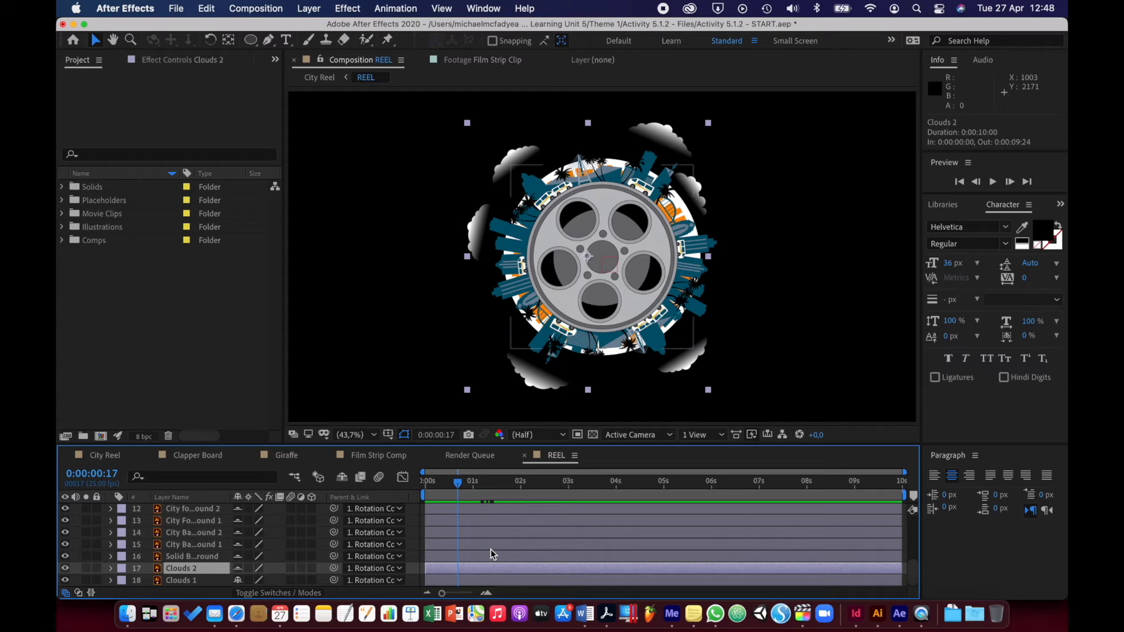
# Paste the copied Scale keyframes onto Solid Background at 0:00:01:04 and onto City Background 1 at 0:00:01:01.
pyautogui.click(198, 557)
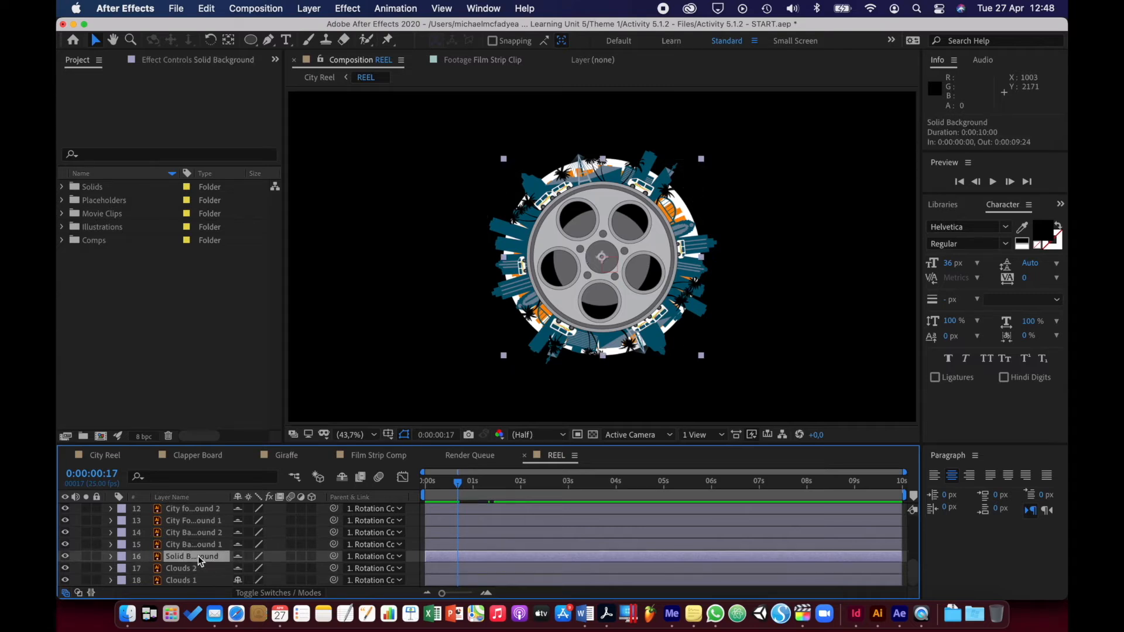
pyautogui.moveTo(461, 487); pyautogui.dragTo(482, 491)
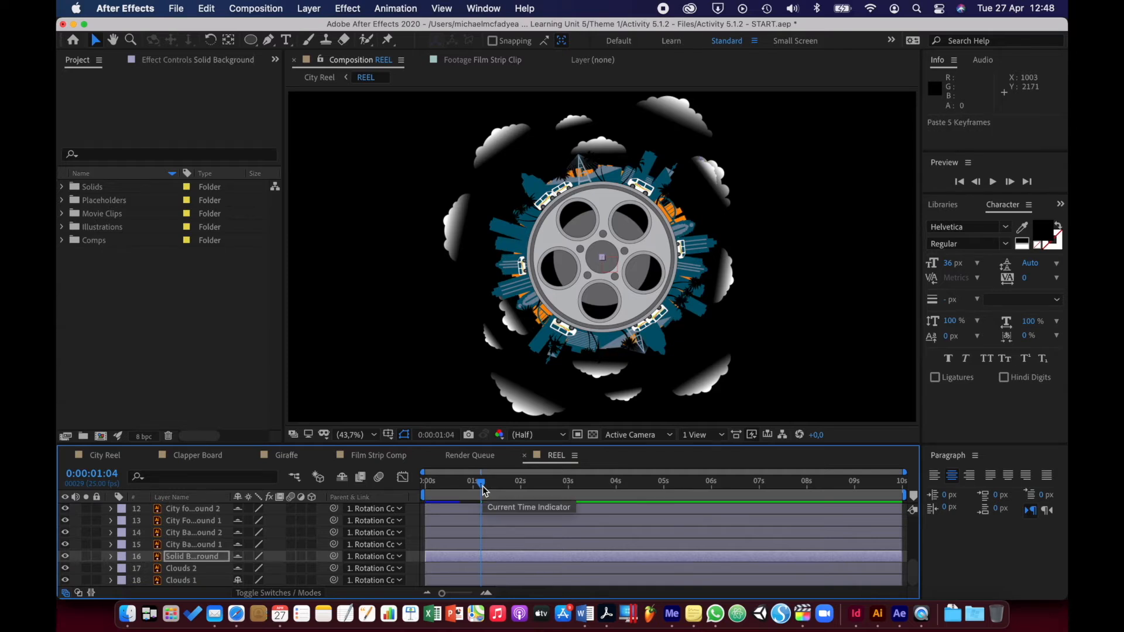
pyautogui.click(203, 544)
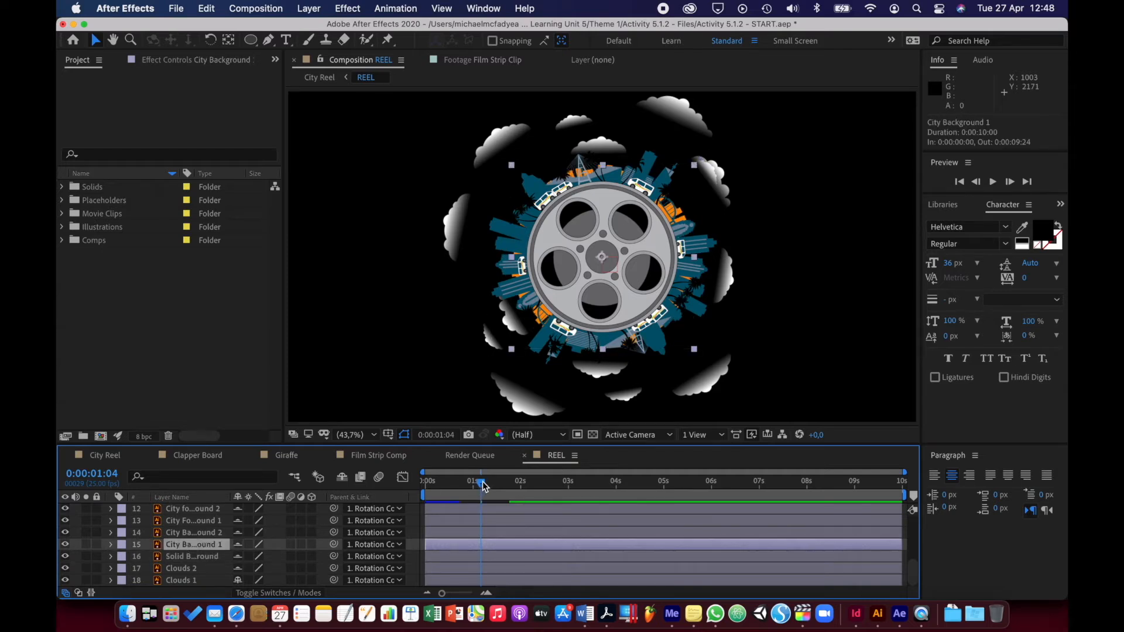
pyautogui.moveTo(483, 486); pyautogui.dragTo(477, 485)
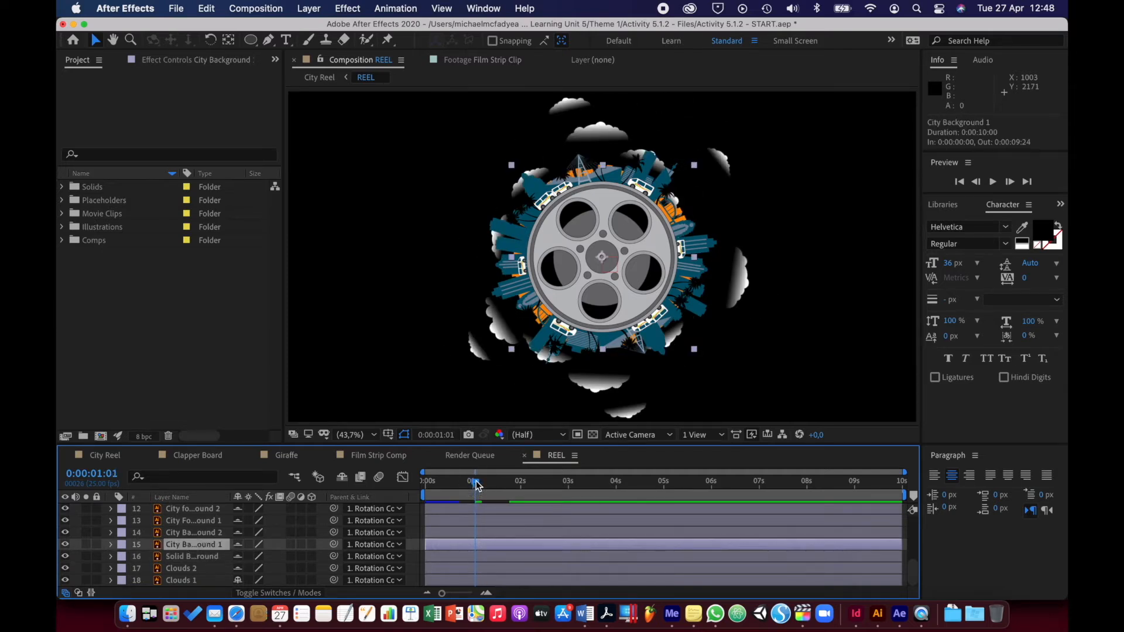
# Paste the Scale keyframes onto City Background 2 at 0:00:00:21 and onto both City Foreground layers at 0:00:01:06.
pyautogui.click(208, 534)
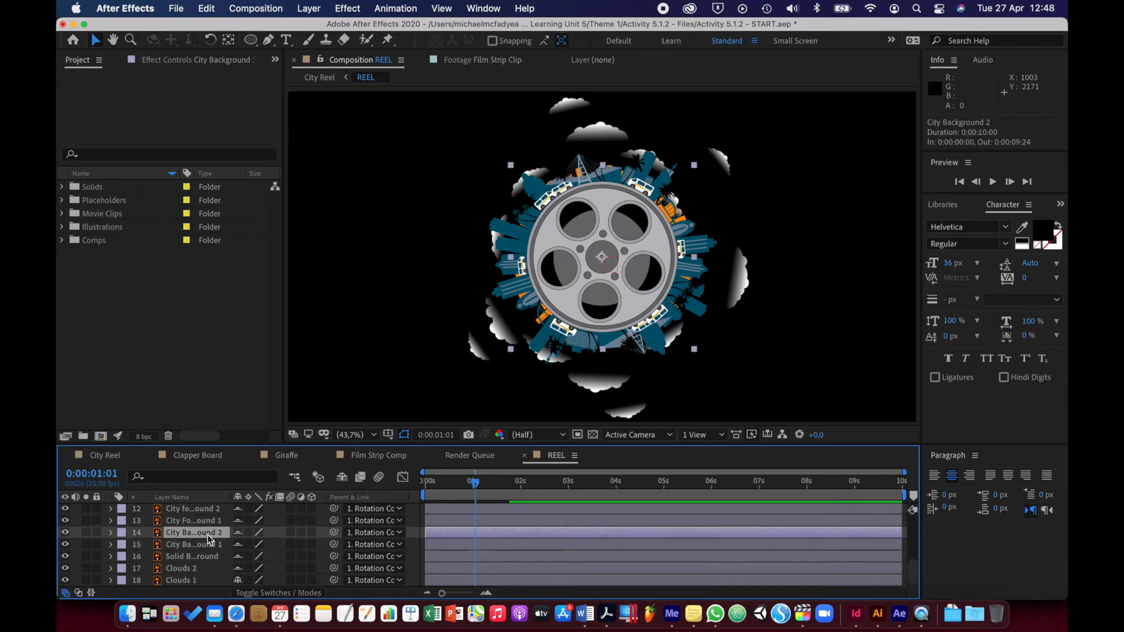
pyautogui.moveTo(478, 487); pyautogui.dragTo(468, 488)
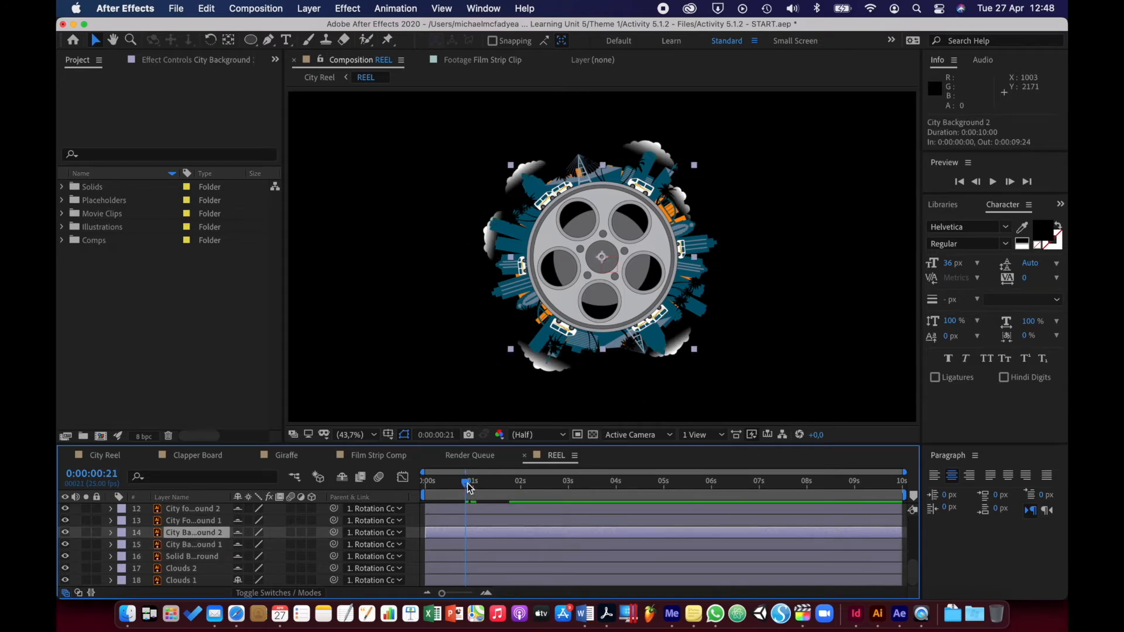
pyautogui.click(424, 521)
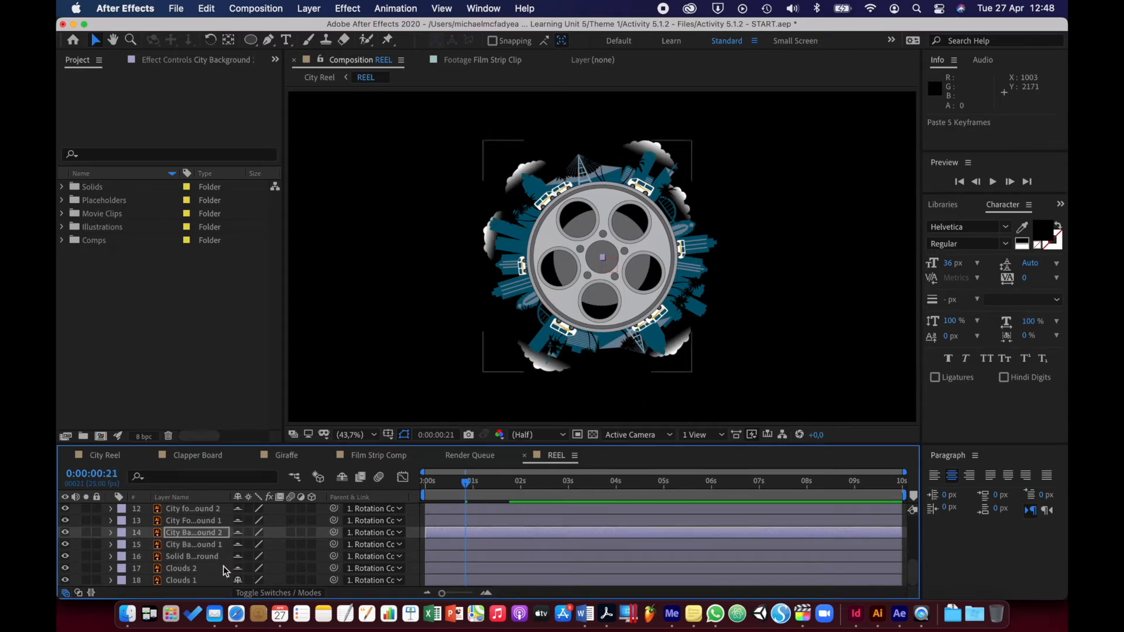
pyautogui.moveTo(468, 485); pyautogui.dragTo(487, 484)
pyautogui.press('super+v')
pyautogui.click(202, 508)
pyautogui.press('super+v')
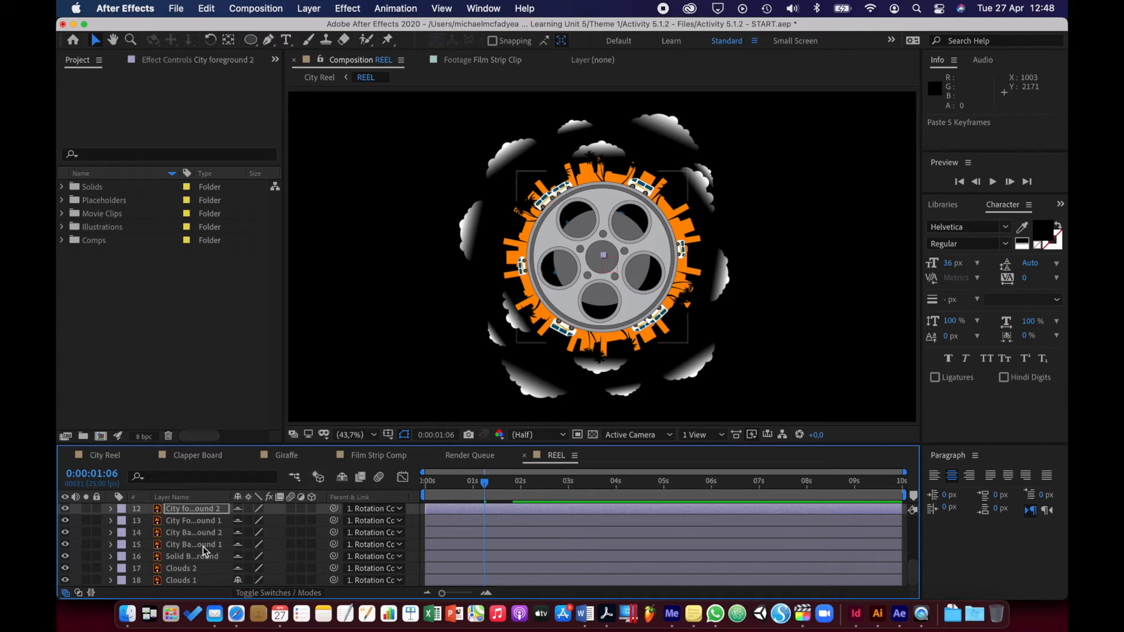
# Paste the Scale keyframes onto the Palms layer at 0:00:01:09 and onto MiniBus 1 at 0:00:01:03.
pyautogui.scroll(5, 203, 546)
pyautogui.click(201, 556)
pyautogui.moveTo(486, 488); pyautogui.dragTo(494, 488)
pyautogui.press('super+v')
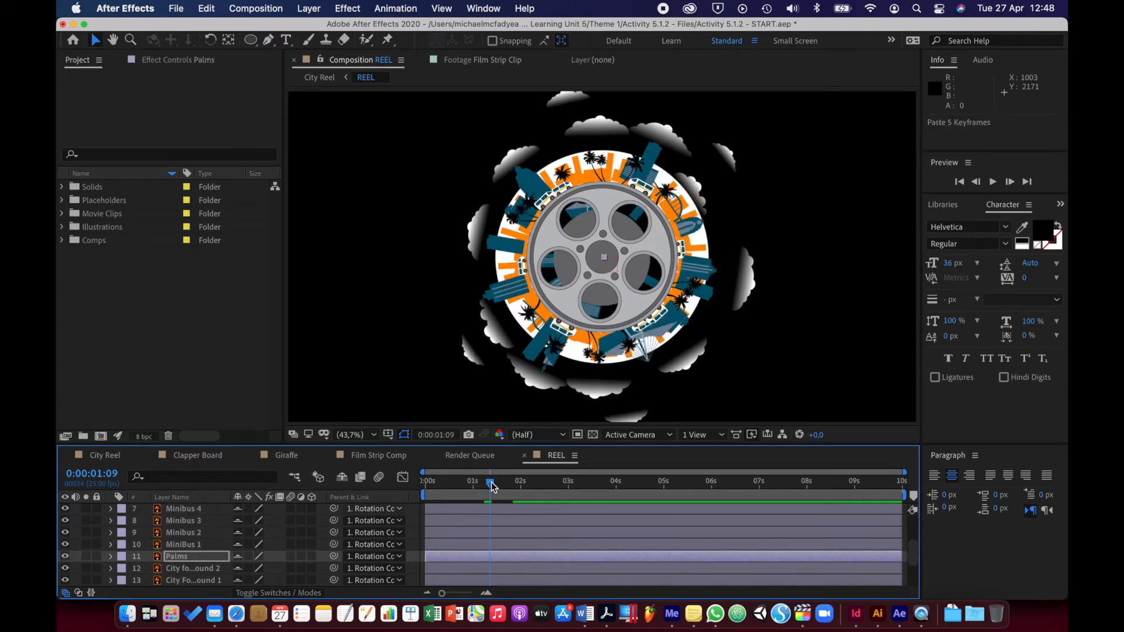
pyautogui.click(195, 544)
pyautogui.moveTo(484, 489); pyautogui.dragTo(479, 484)
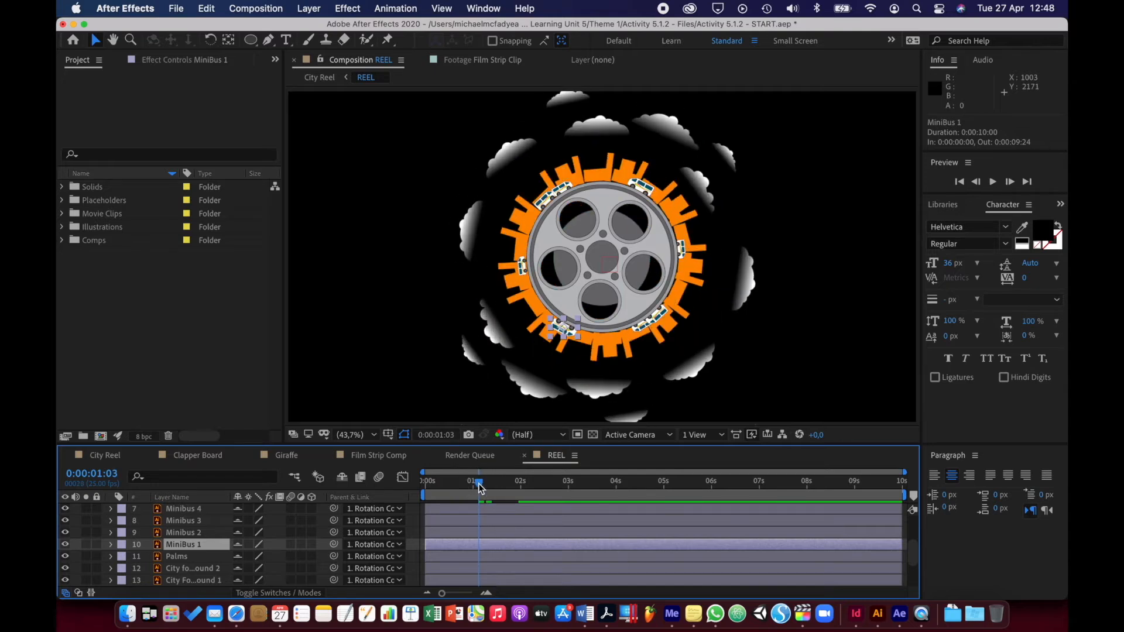
# Paste the Scale keyframes onto the layers Minibus 2 through Minibus 8 together, starting at 0:00:00:22.
pyautogui.click(205, 533)
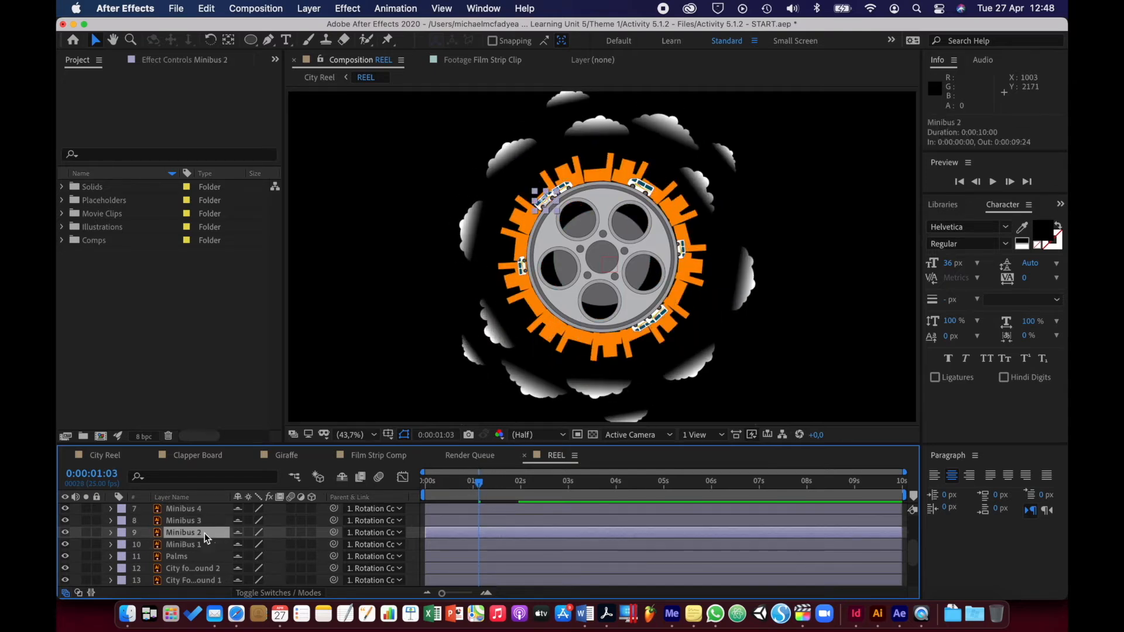
pyautogui.scroll(3, 205, 533)
pyautogui.keyDown('shift'); pyautogui.click(203, 535); pyautogui.keyUp('shift')
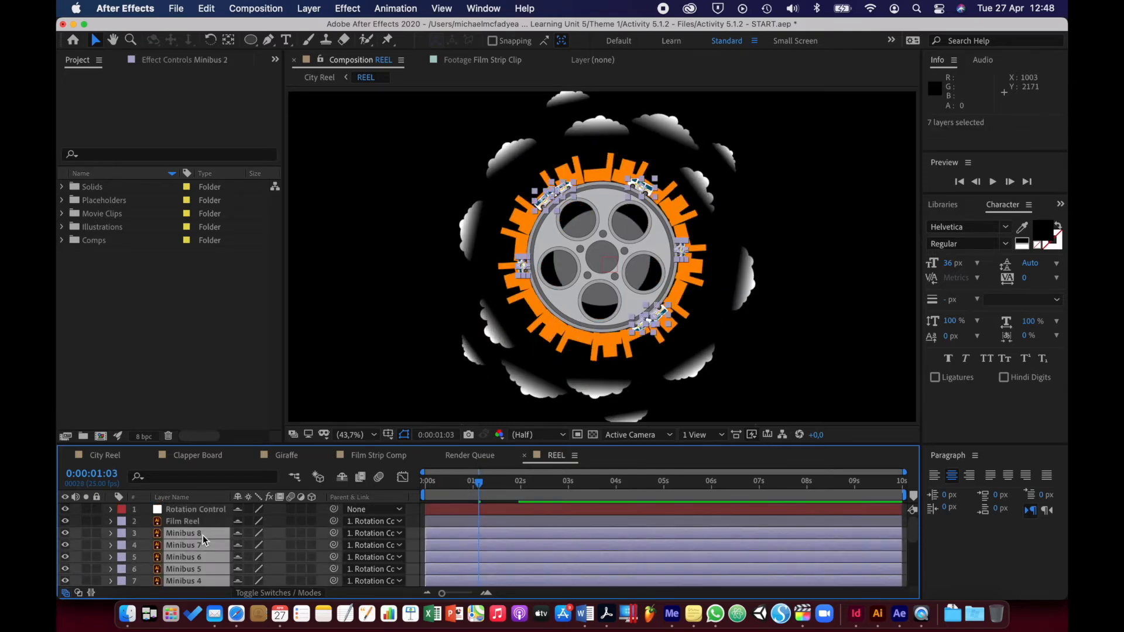
pyautogui.moveTo(479, 482); pyautogui.dragTo(468, 485)
pyautogui.press('super+v')
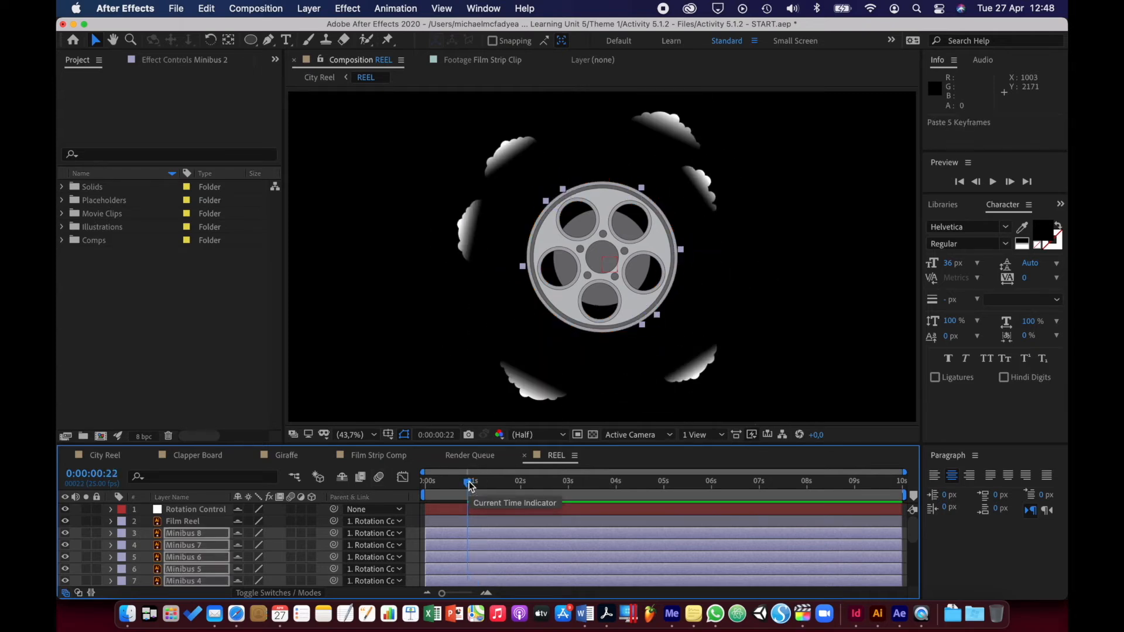
# Paste the Scale keyframes onto the Film Reel layer, starting at 0:00:01:10.
pyautogui.click(187, 522)
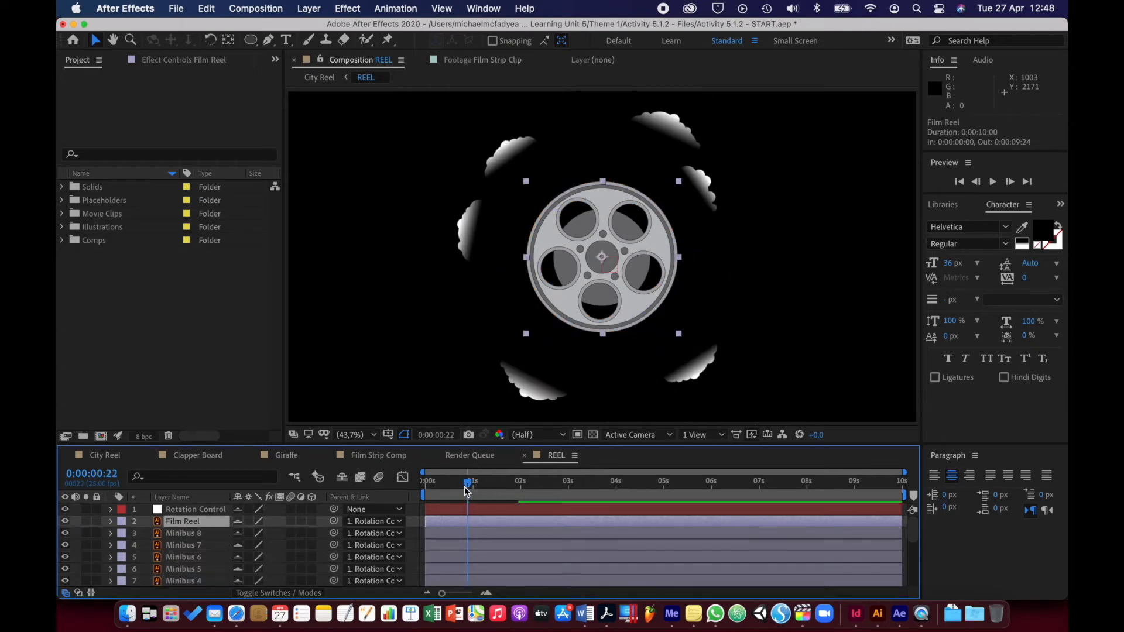
pyautogui.moveTo(468, 487); pyautogui.dragTo(492, 489)
pyautogui.press('super+v')
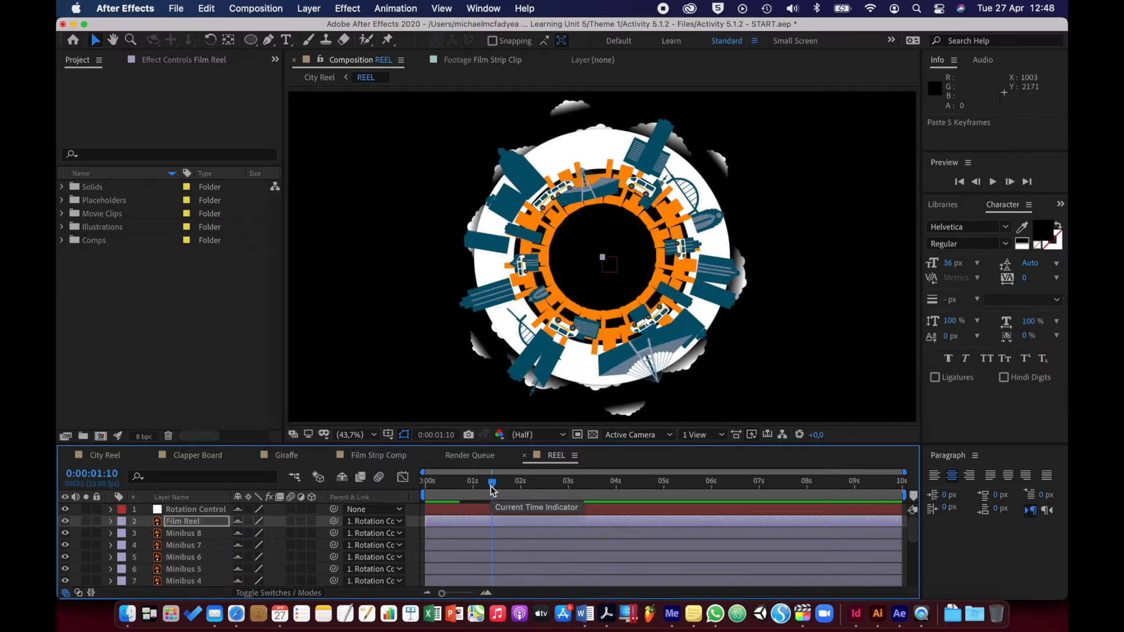
# Play back the REEL composition from the start to check the staggered pop-in of all layers.
pyautogui.moveTo(496, 483); pyautogui.dragTo(443, 485)
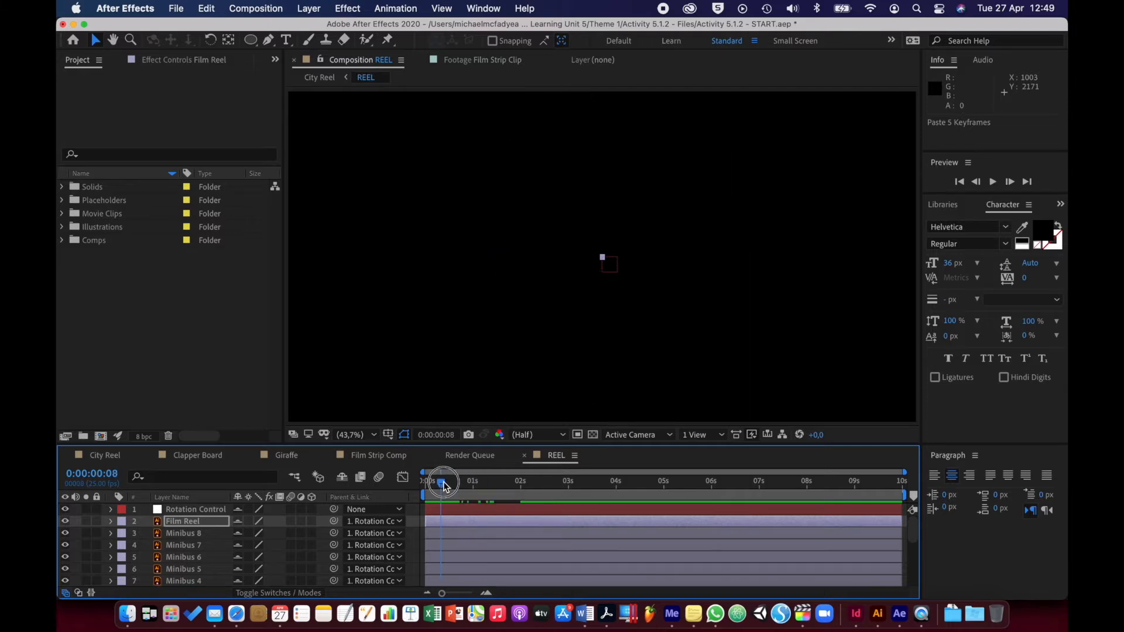
pyautogui.press('space')
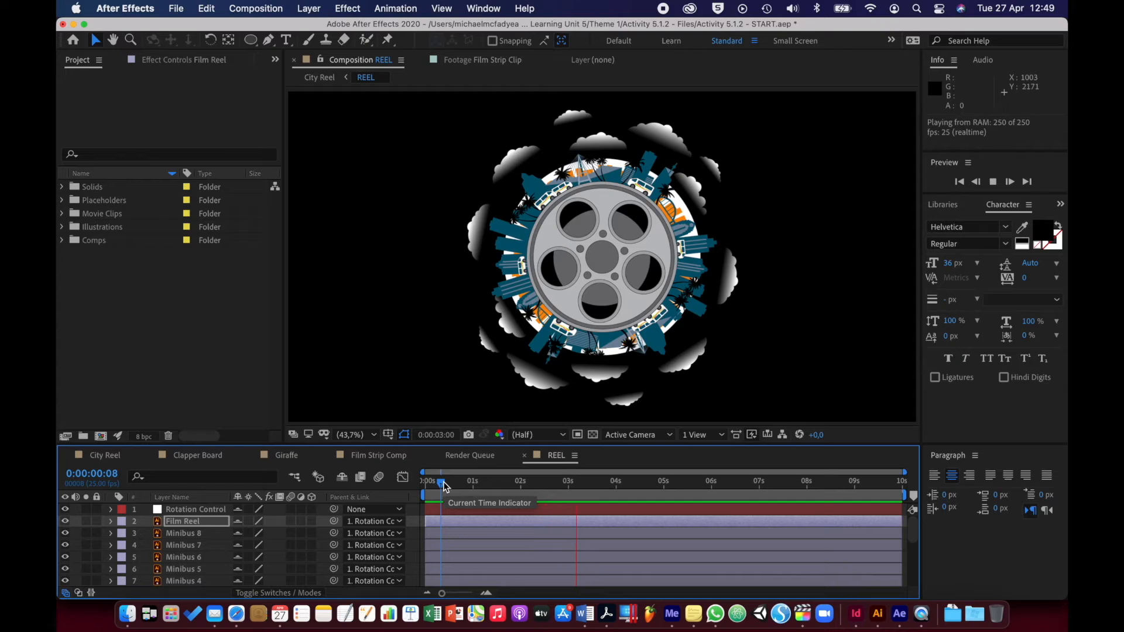
pyautogui.moveTo(443, 485); pyautogui.dragTo(426, 484)
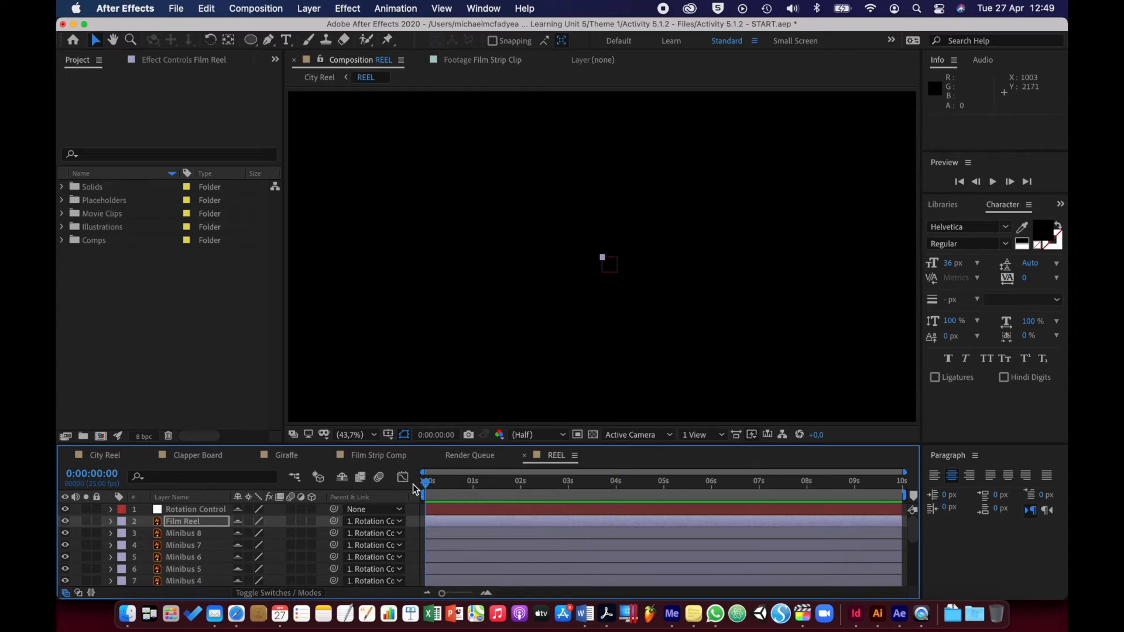
pyautogui.press('space')
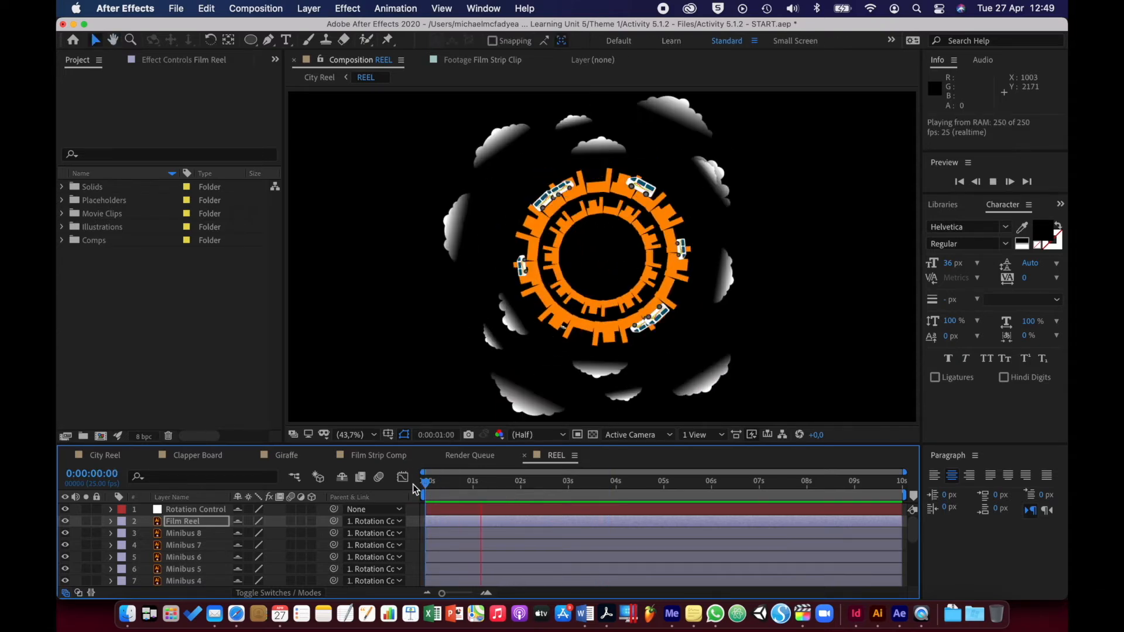
pyautogui.press('space')
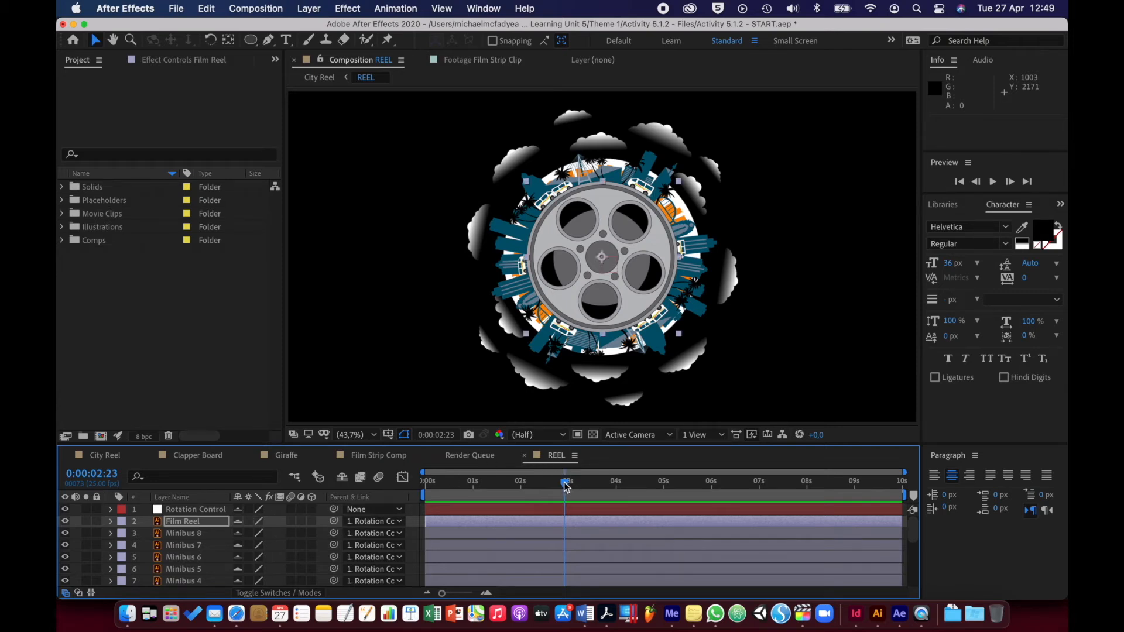
# Set a starting Rotation keyframe on the Rotation Control layer at 0:00:00:00.
pyautogui.click(415, 483)
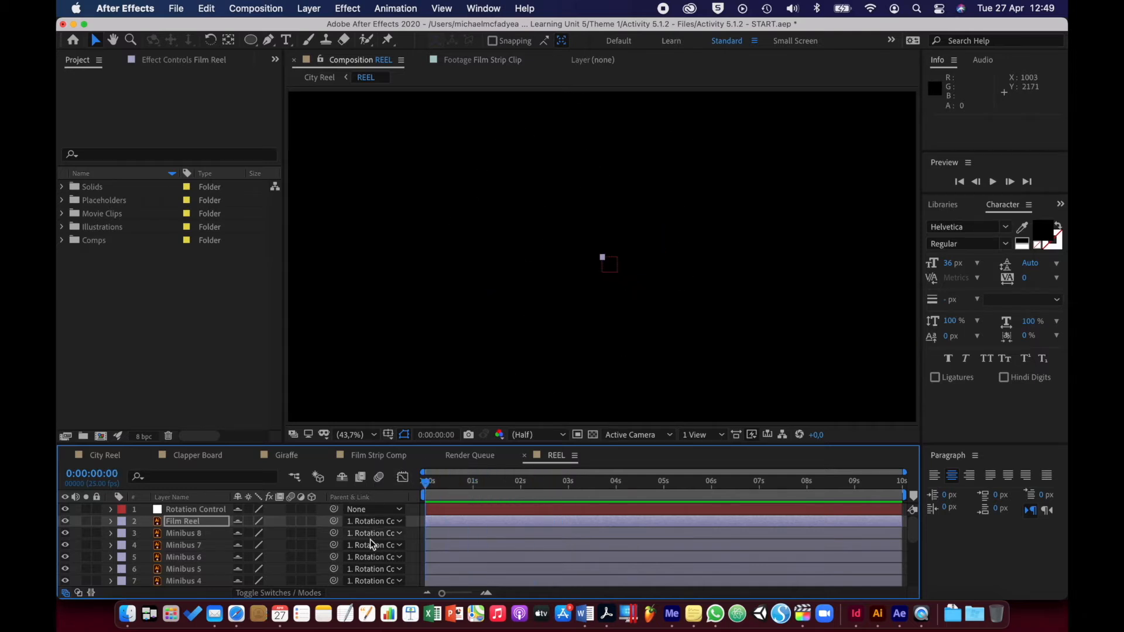
pyautogui.click(161, 512)
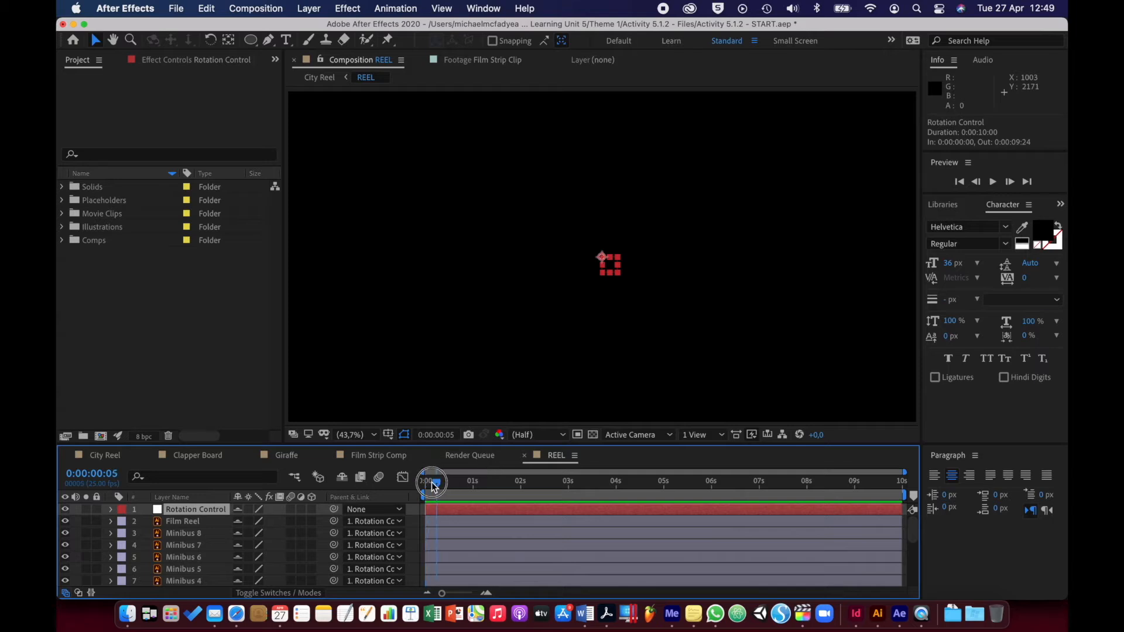
pyautogui.press('r')
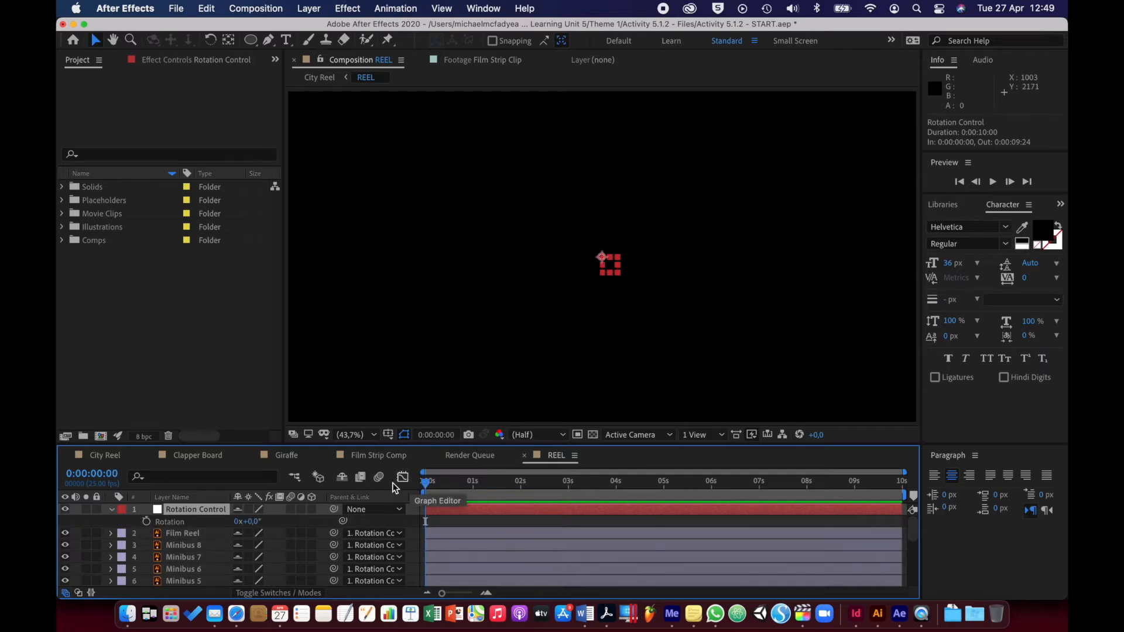
pyautogui.click(148, 521)
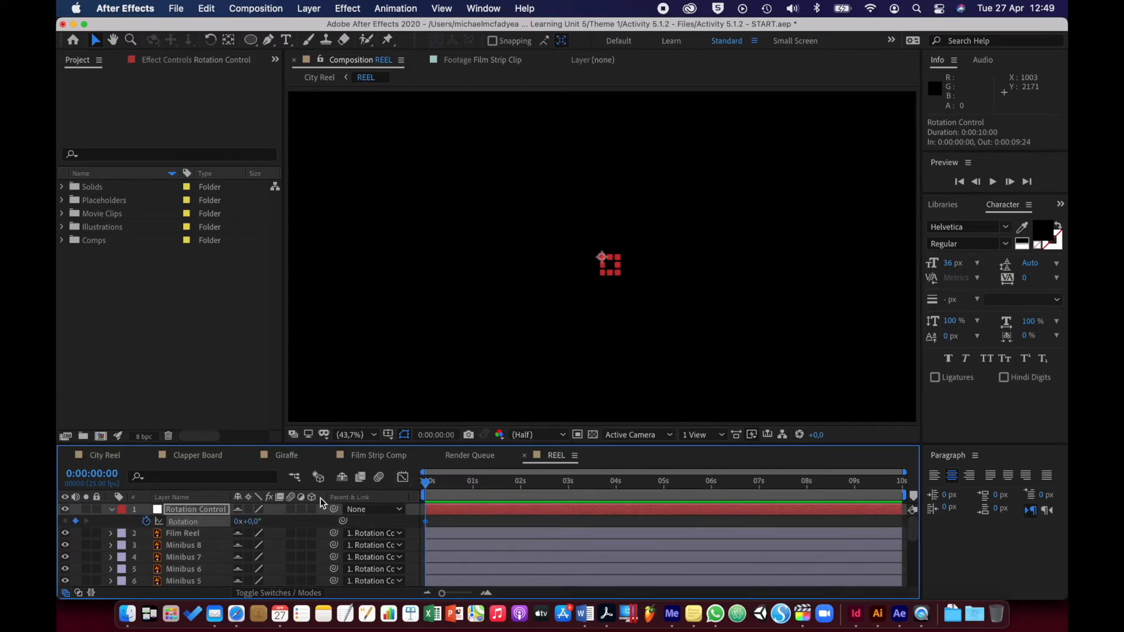
# Set the Rotation of Rotation Control to 270° at 0:00:09:24.
pyautogui.moveTo(428, 486); pyautogui.dragTo(905, 496)
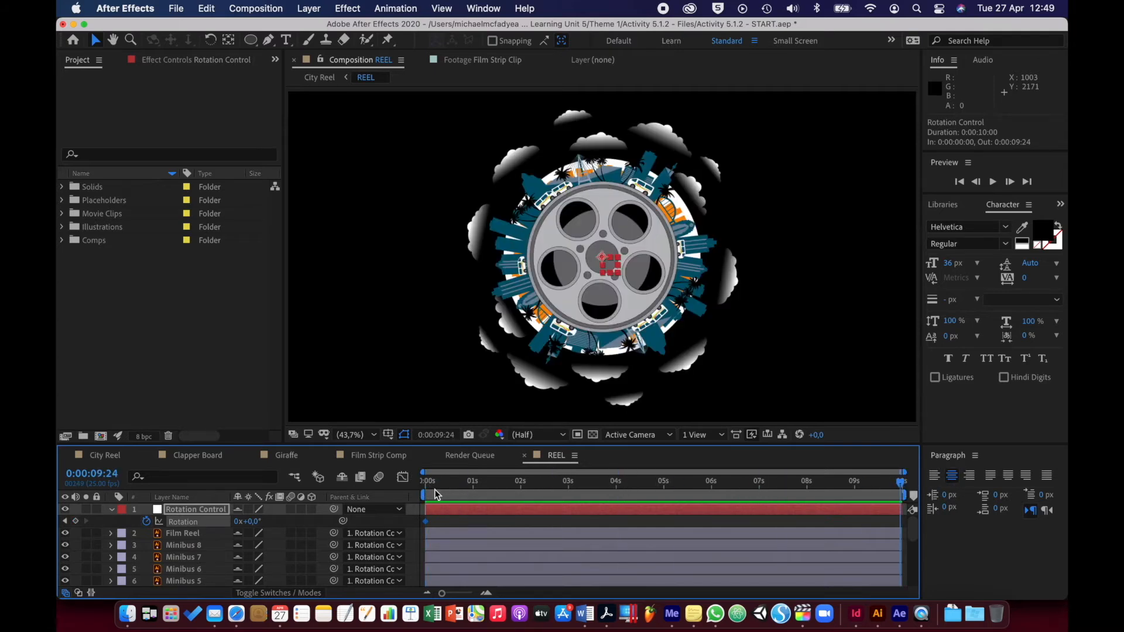
pyautogui.click(237, 521)
pyautogui.click(276, 522)
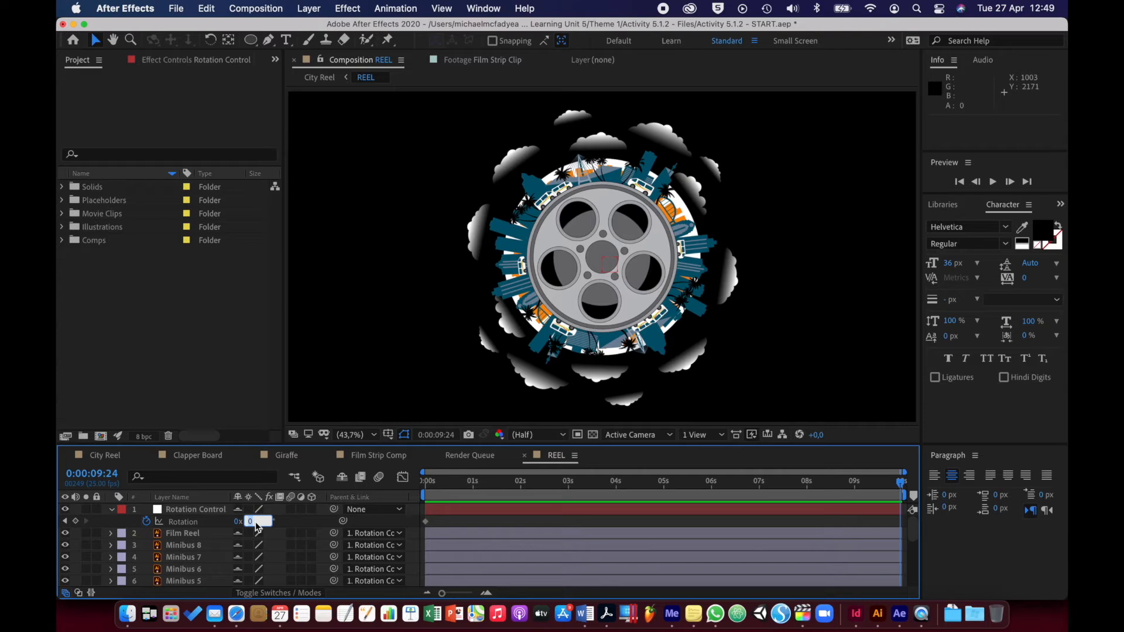
pyautogui.press('Return')
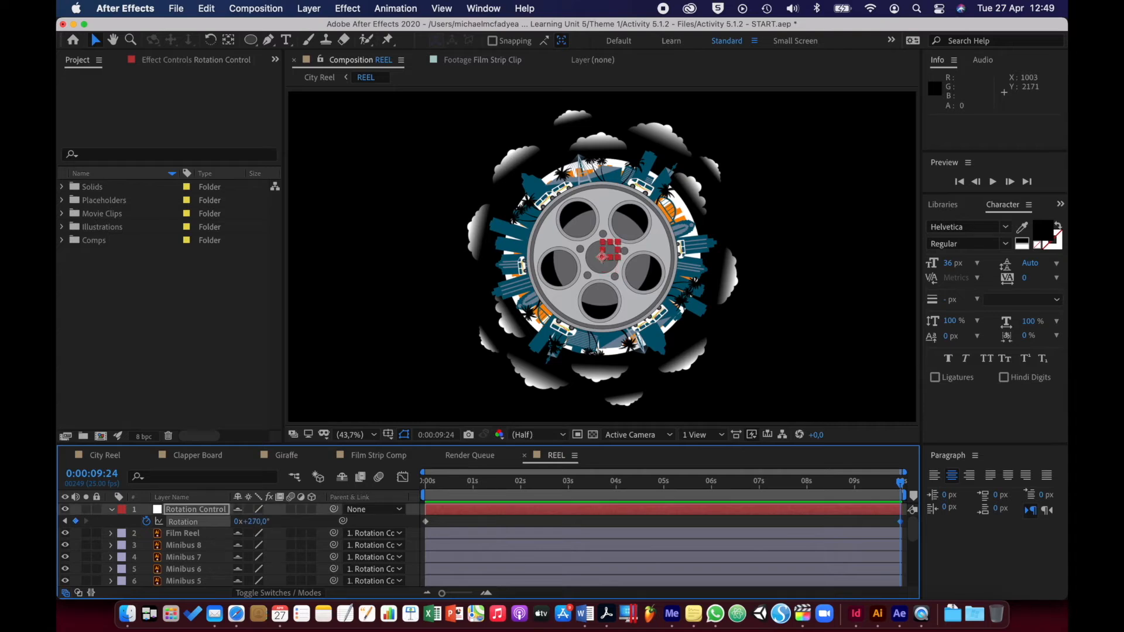
# Play back the rotating reel from the start to check it, and collapse the Rotation Control layer's properties.
pyautogui.moveTo(451, 483); pyautogui.dragTo(426, 481)
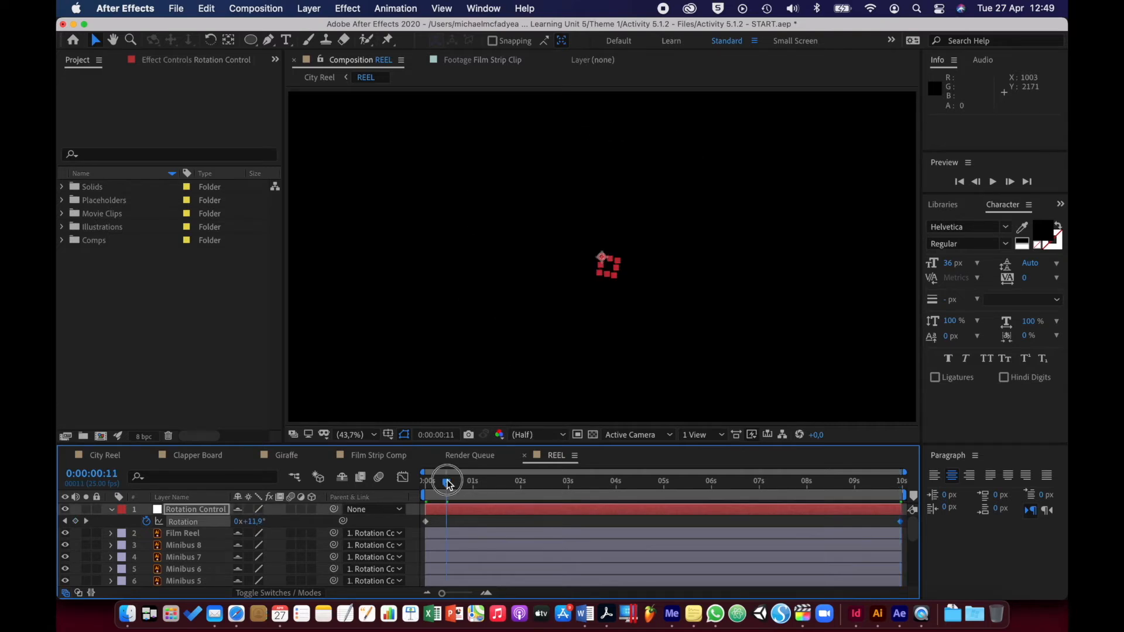
pyautogui.press('space')
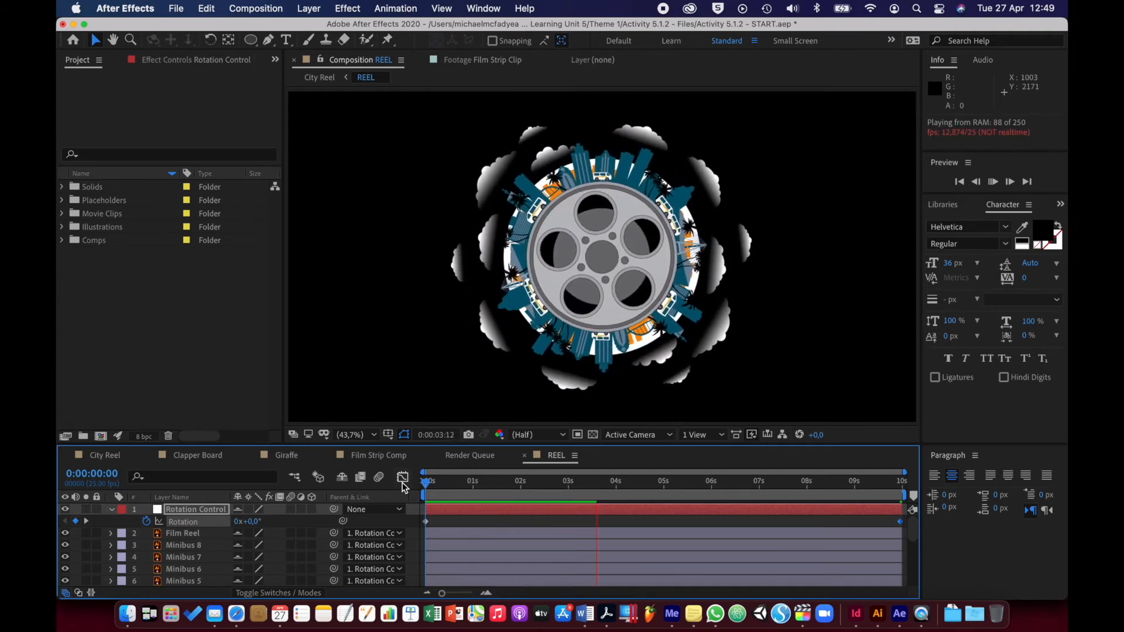
pyautogui.press('space')
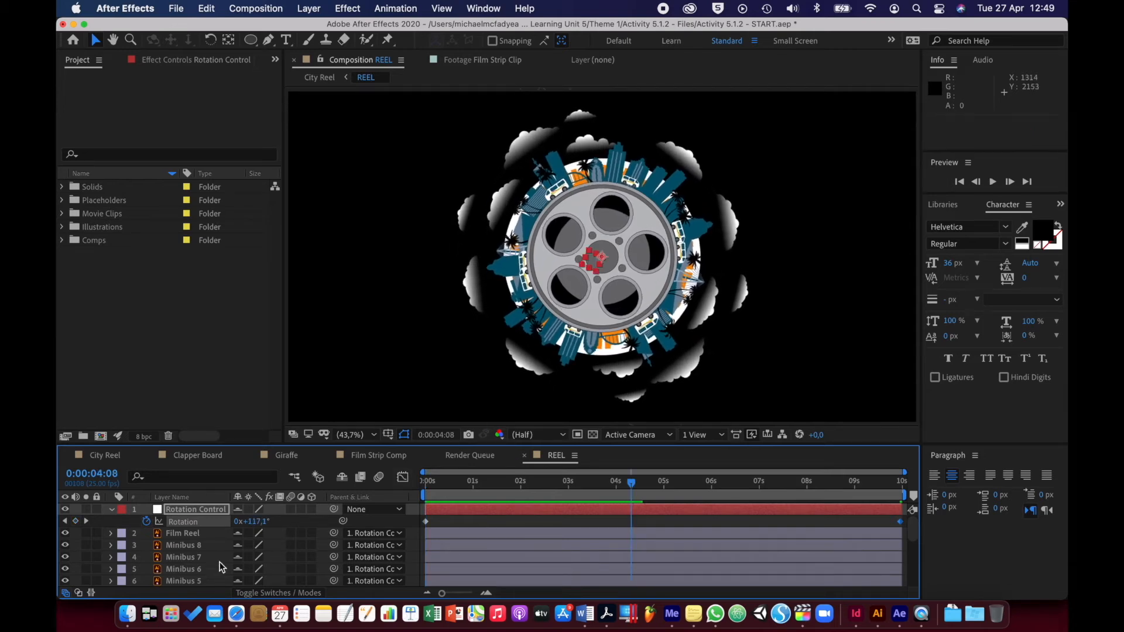
pyautogui.click(112, 510)
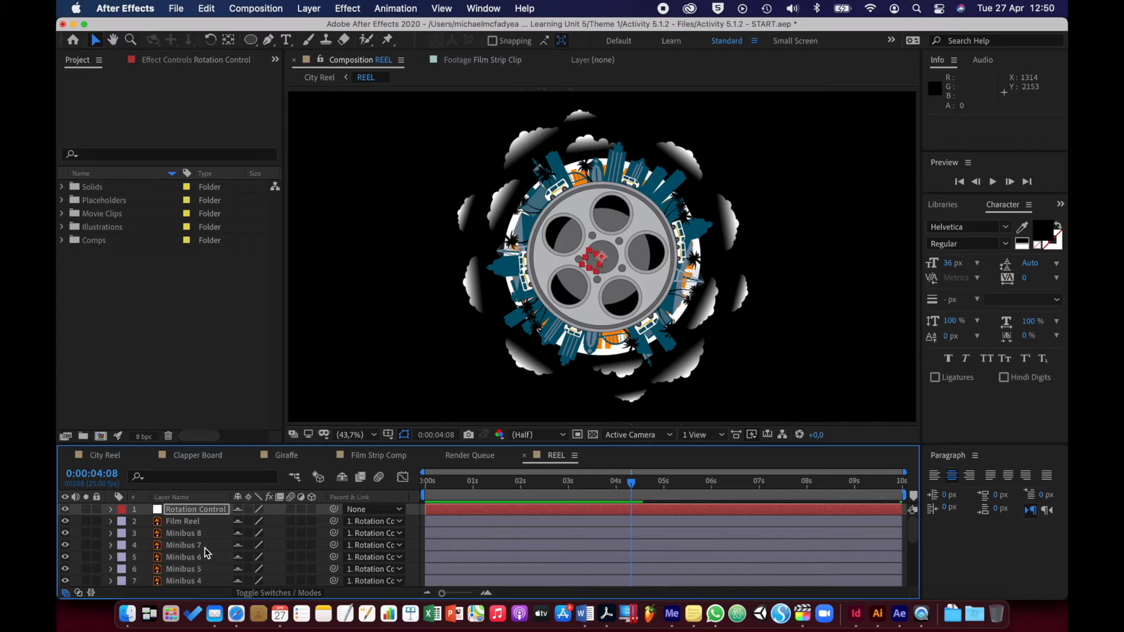
# Set a starting Rotation keyframe on the Clouds 1 layer at 0:00:00:00.
pyautogui.scroll(-5, 205, 554)
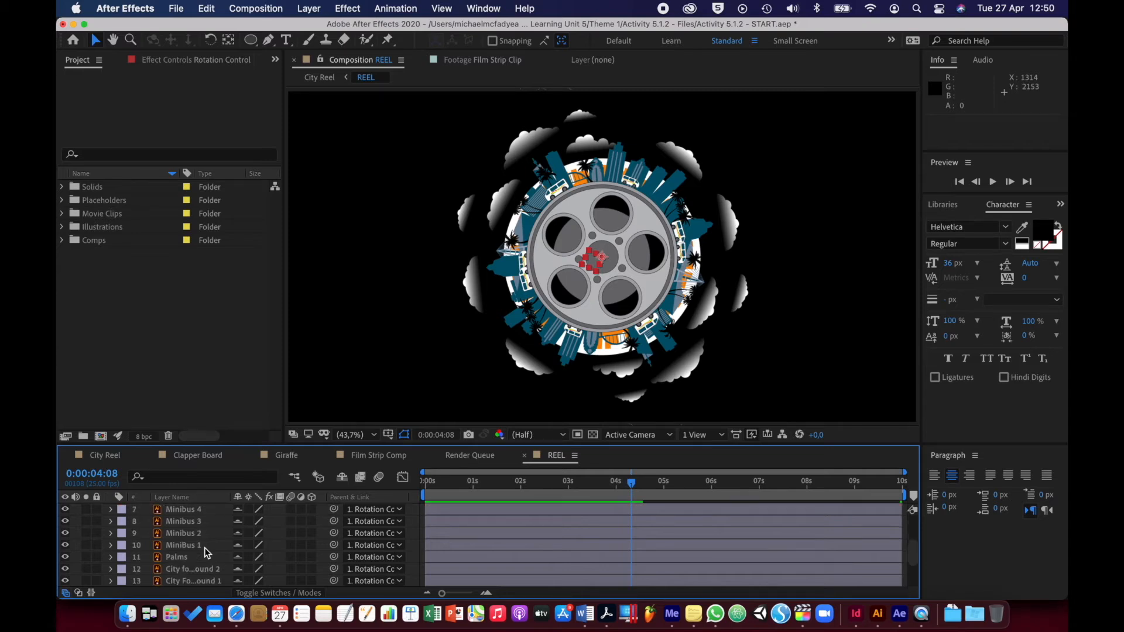
pyautogui.click(187, 580)
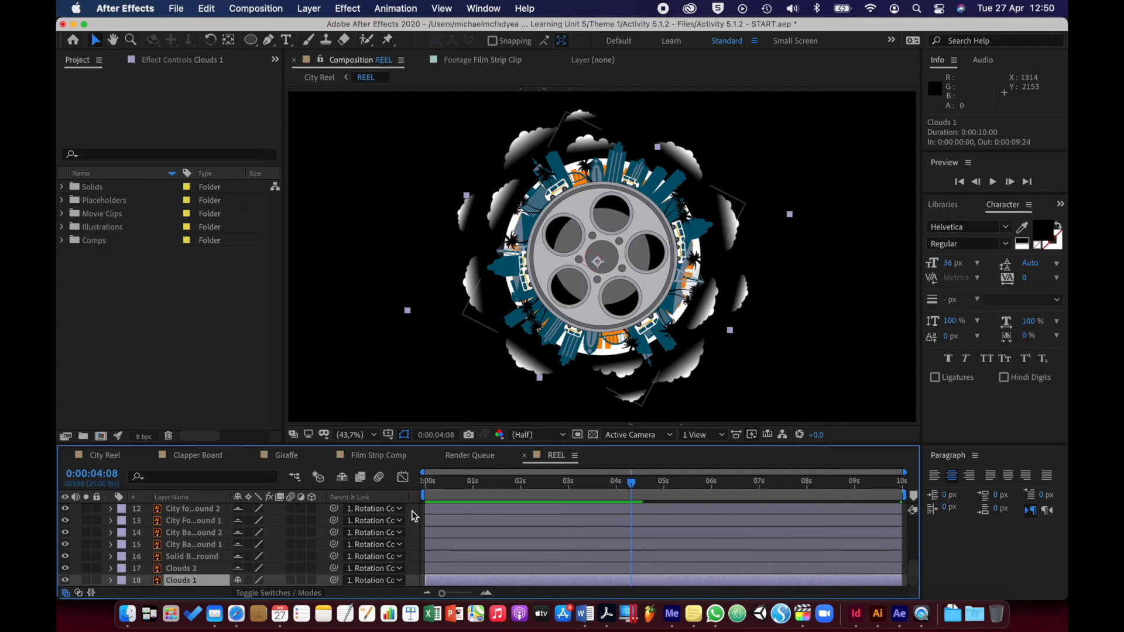
pyautogui.press('r')
pyautogui.moveTo(483, 488); pyautogui.dragTo(401, 486)
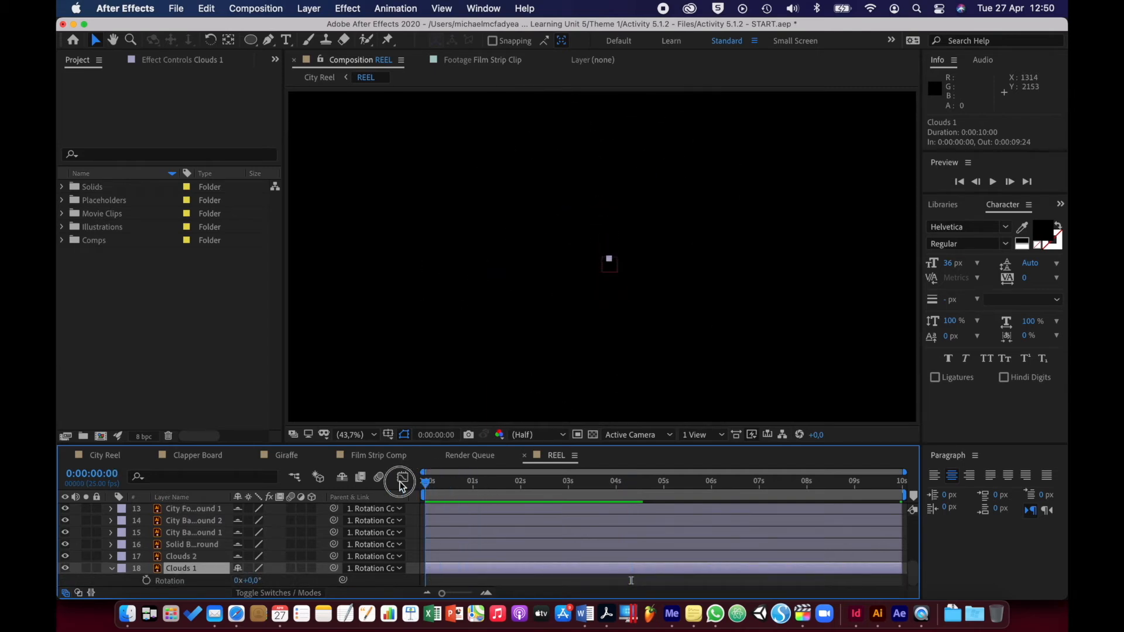
pyautogui.click(147, 580)
# Set the Rotation of Clouds 1 to 90° at 0:00:09:24.
pyautogui.moveTo(427, 481); pyautogui.dragTo(917, 497)
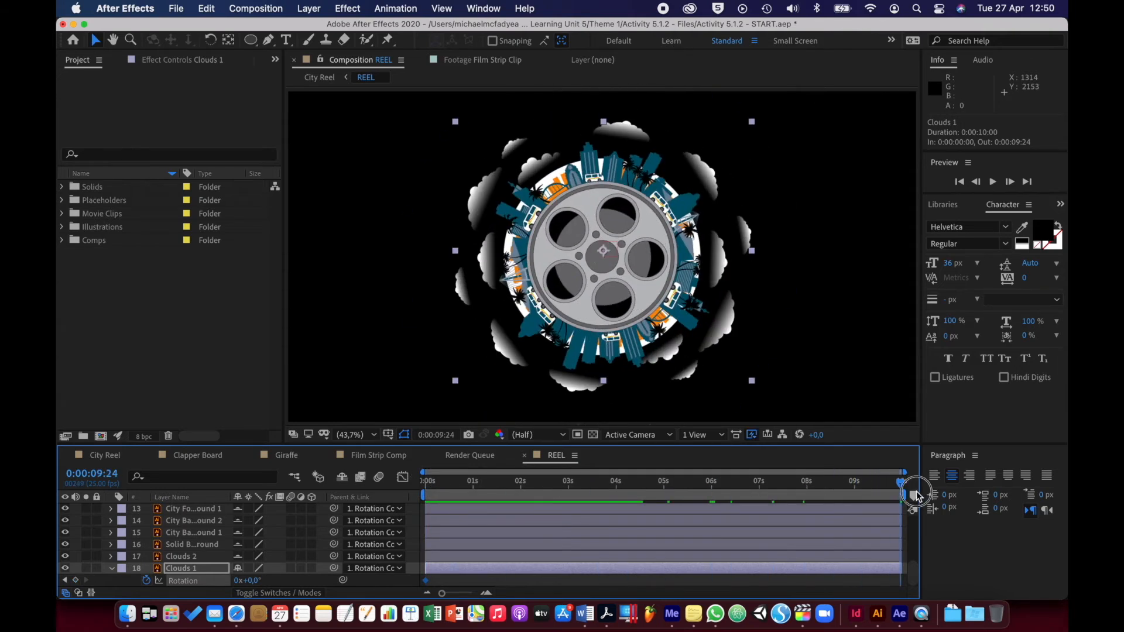
pyautogui.click(253, 581)
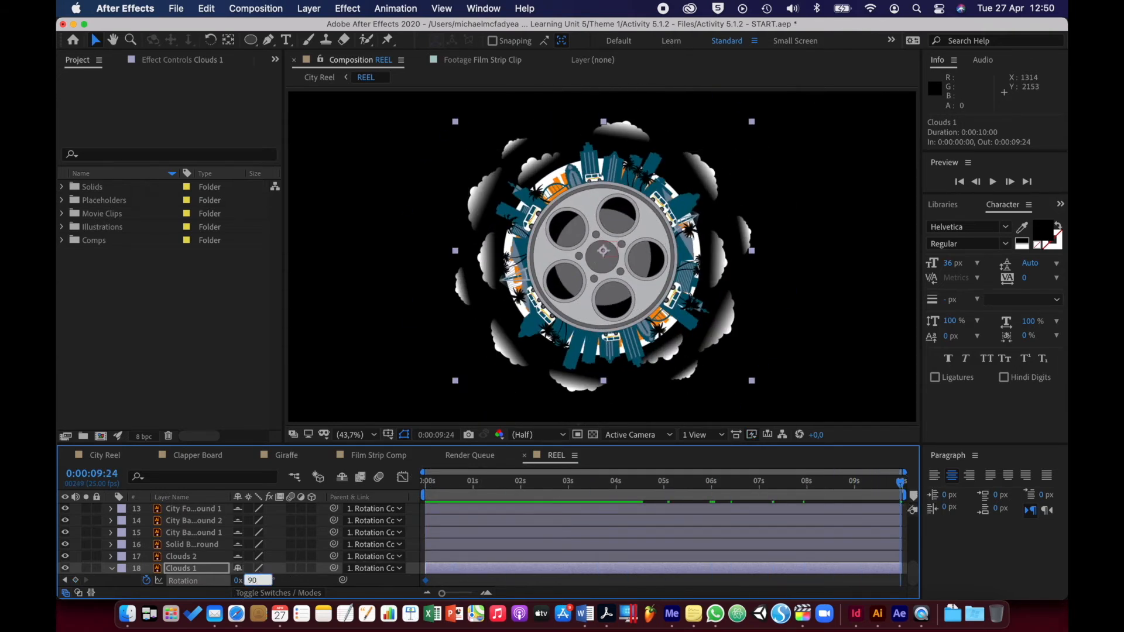
pyautogui.press('Return')
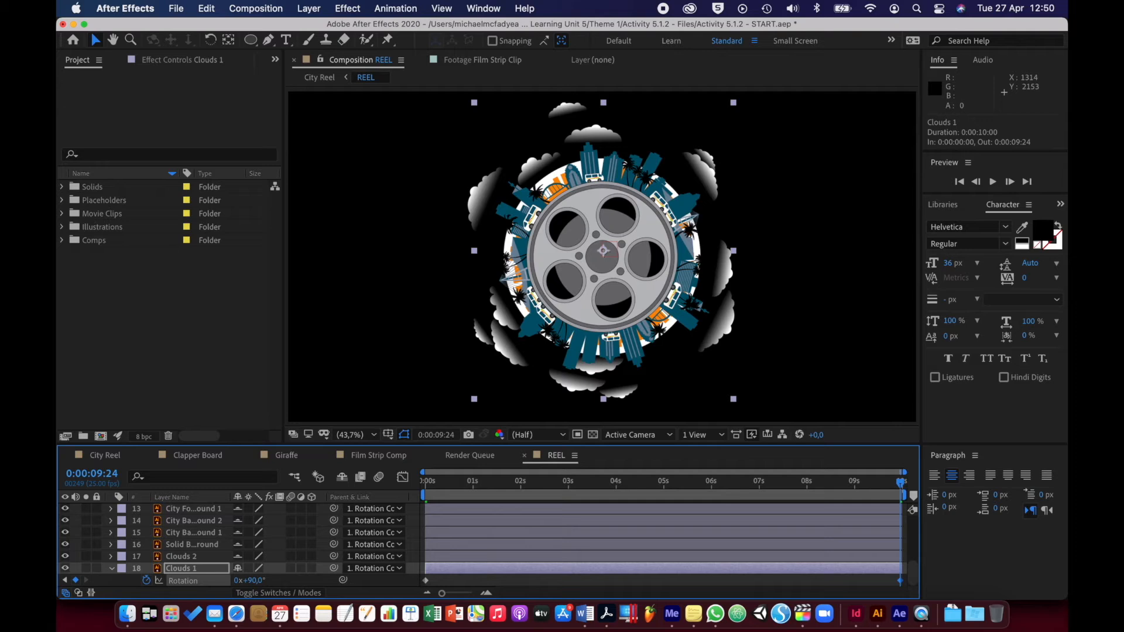
# Play back the composition from the start to check the Clouds 1 rotation, and collapse that layer's properties.
pyautogui.moveTo(464, 484); pyautogui.dragTo(409, 477)
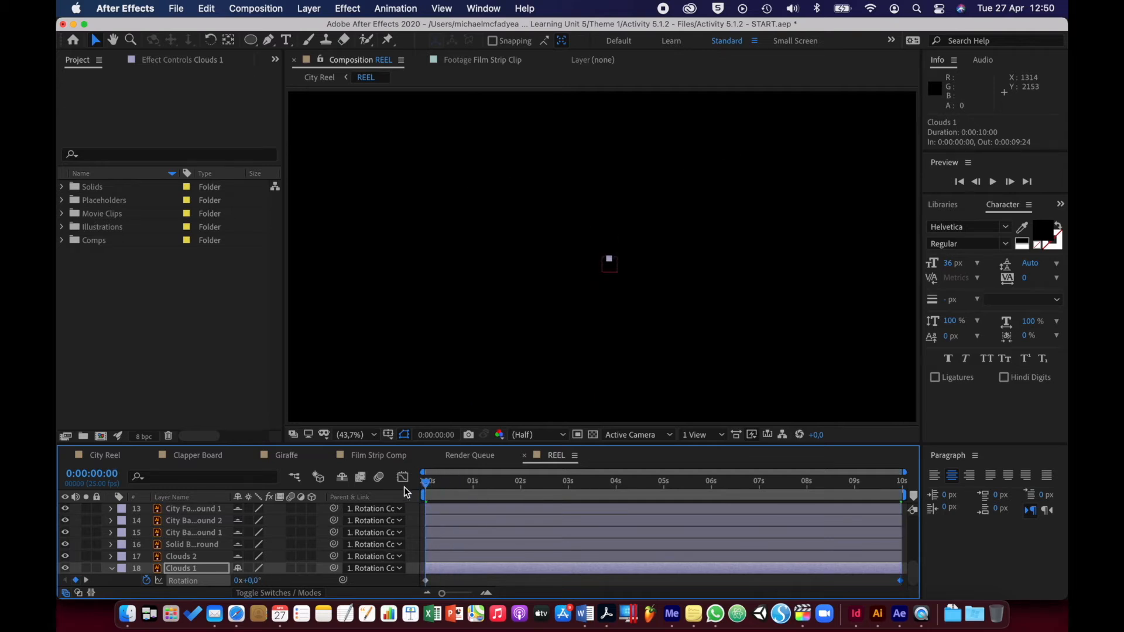
pyautogui.press('space')
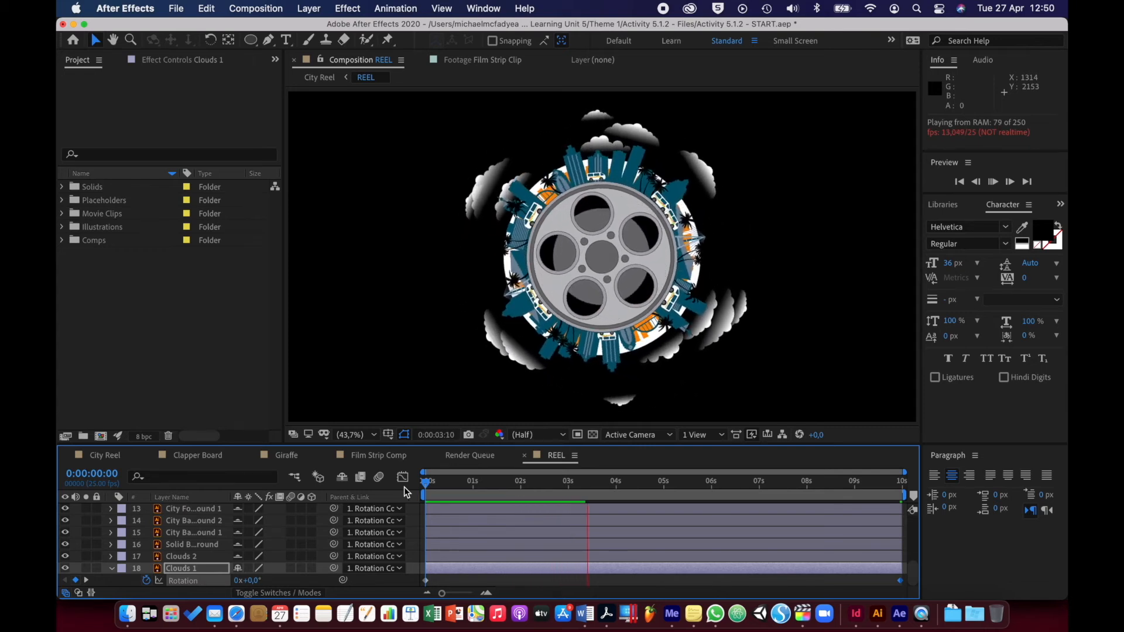
pyautogui.press('space')
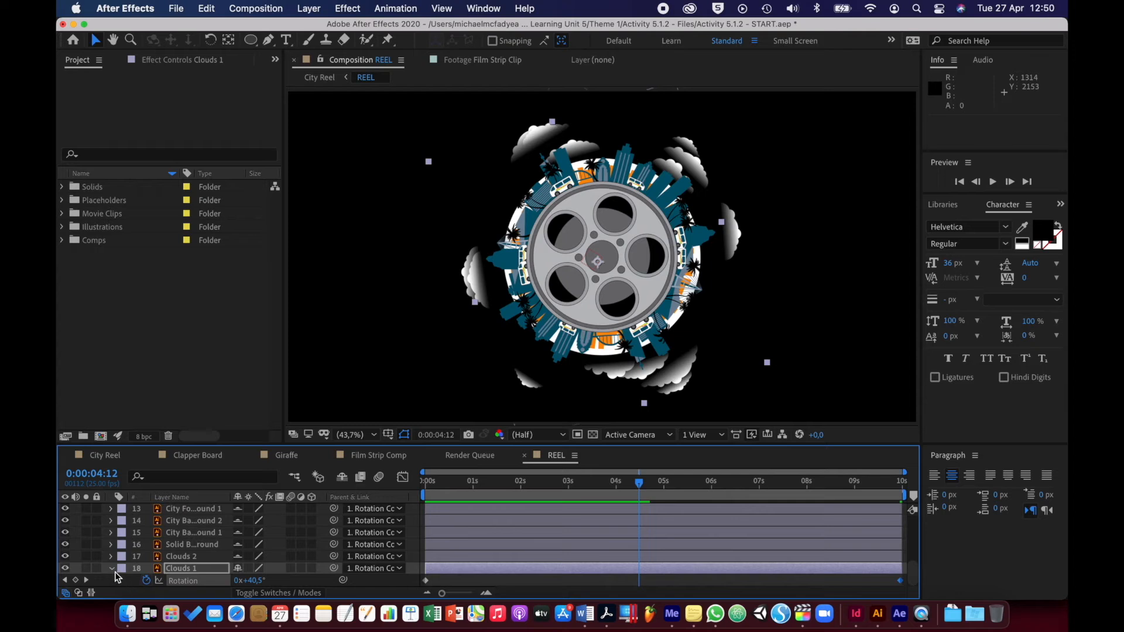
pyautogui.click(114, 570)
# Set a starting Rotation keyframe on the Clouds 2 layer at 0:00:00:00.
pyautogui.click(191, 571)
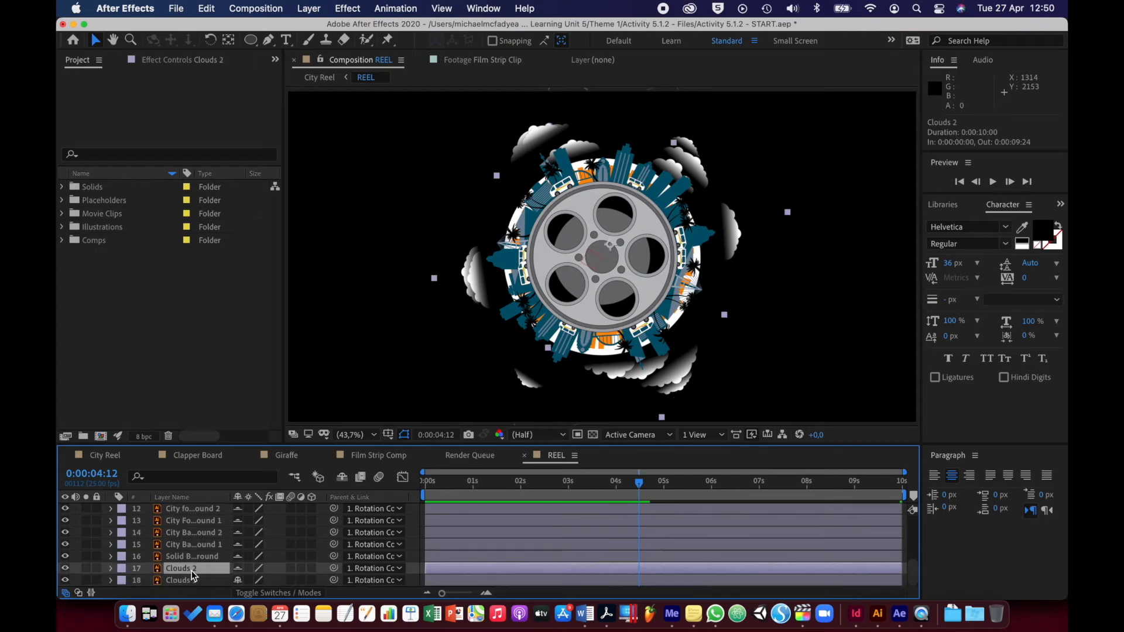
pyautogui.press('r')
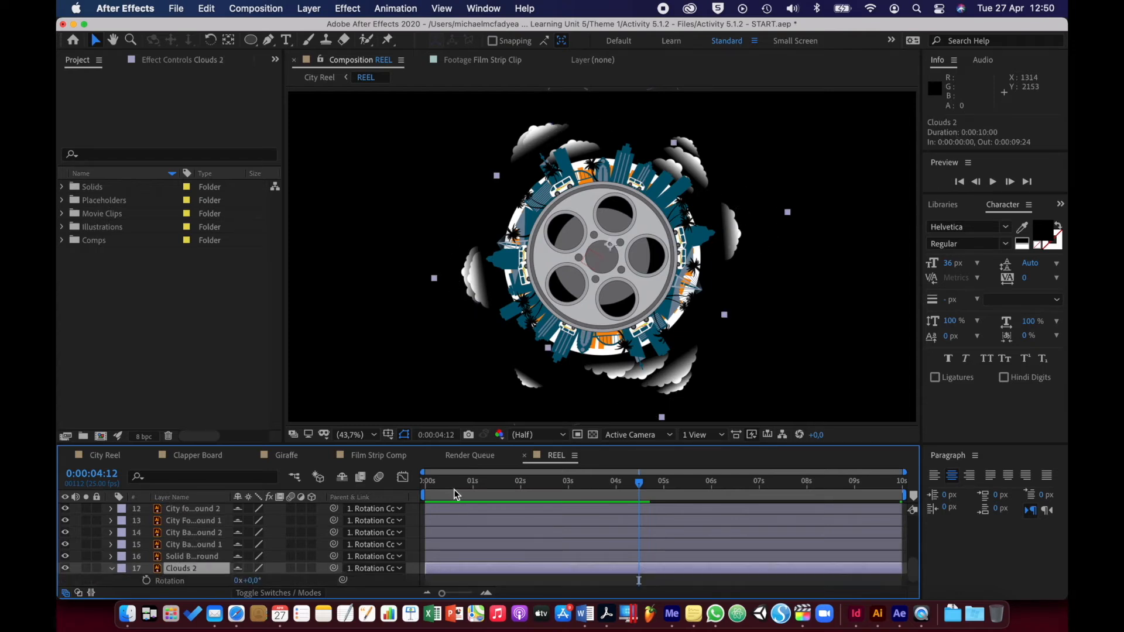
pyautogui.click(427, 481)
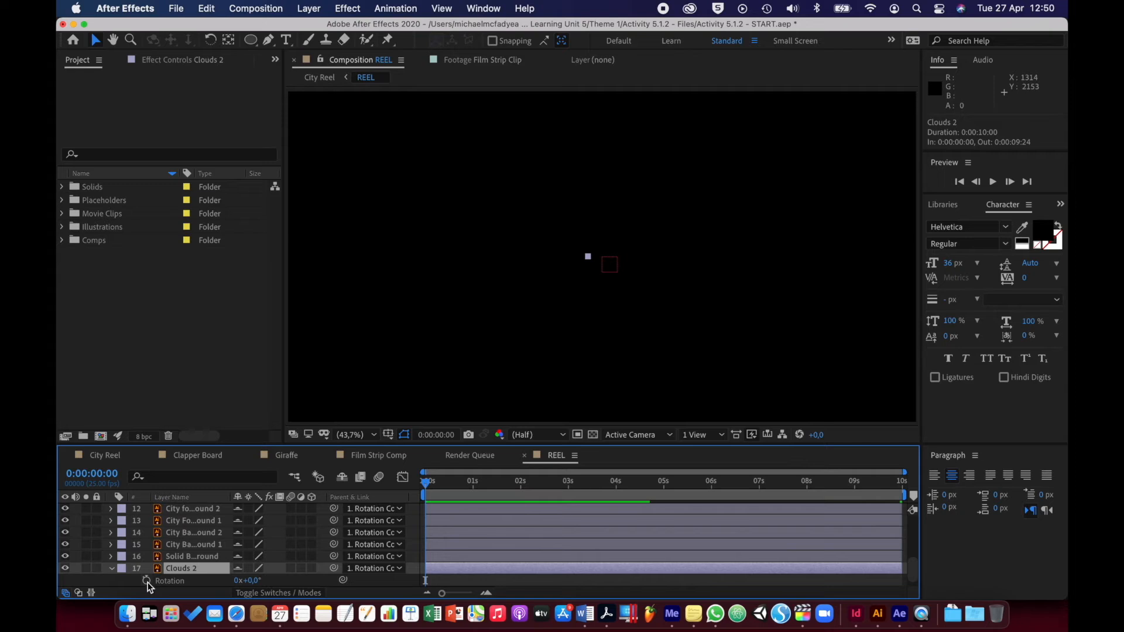
pyautogui.click(146, 581)
# Set the Rotation of Clouds 2 to 180° at 0:00:09:24 and play back the composition from the start.
pyautogui.moveTo(426, 482); pyautogui.dragTo(918, 487)
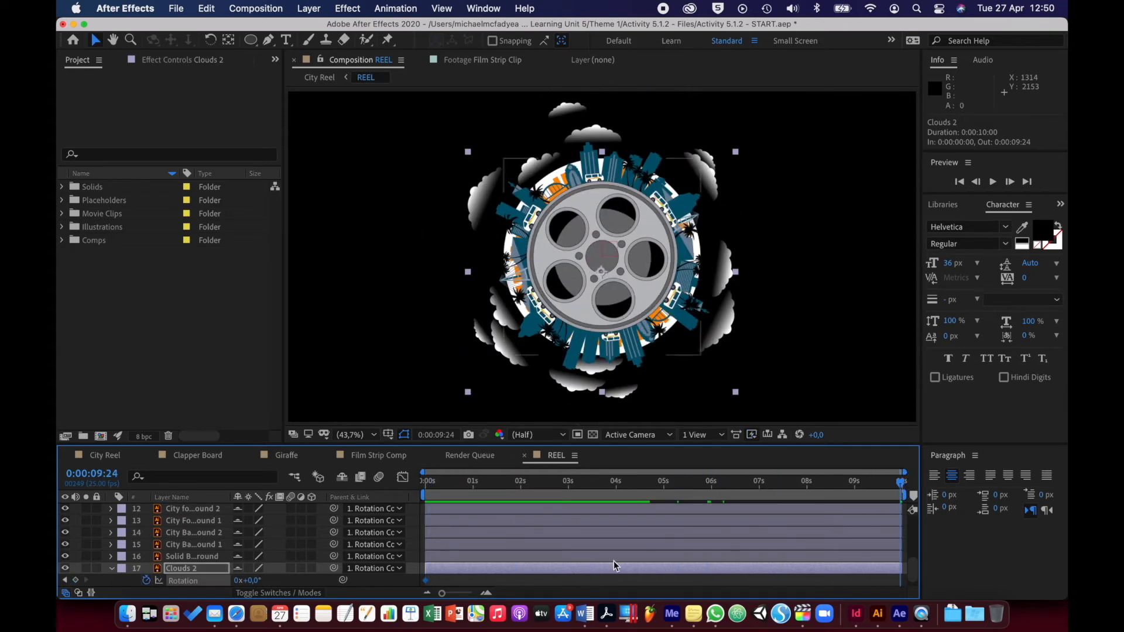
pyautogui.click(253, 581)
pyautogui.write('180')
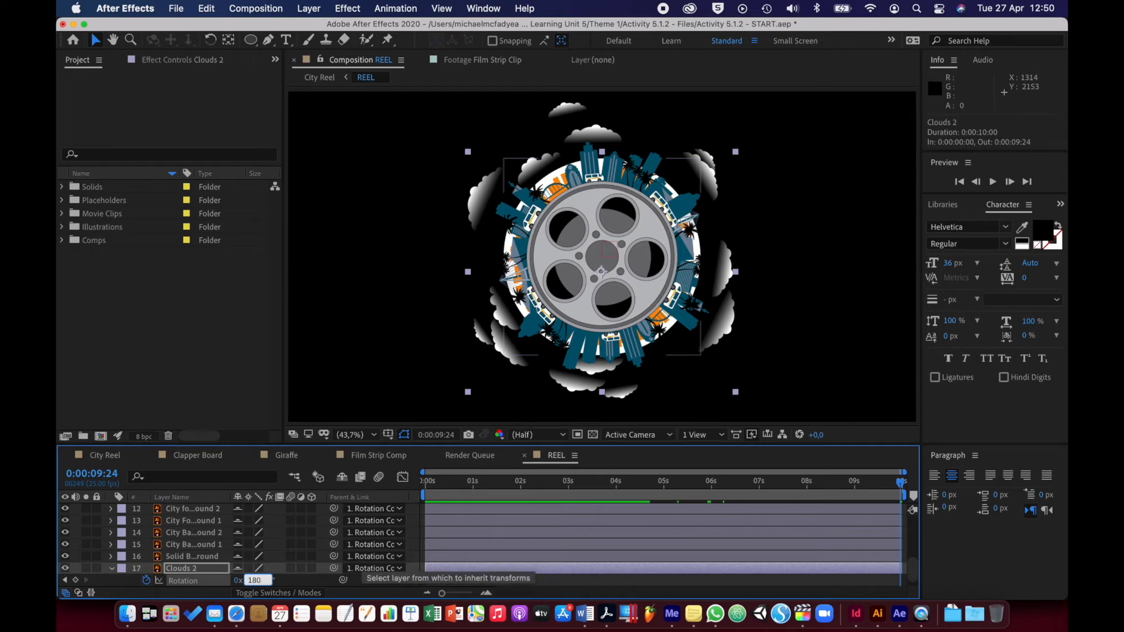
pyautogui.press('Return')
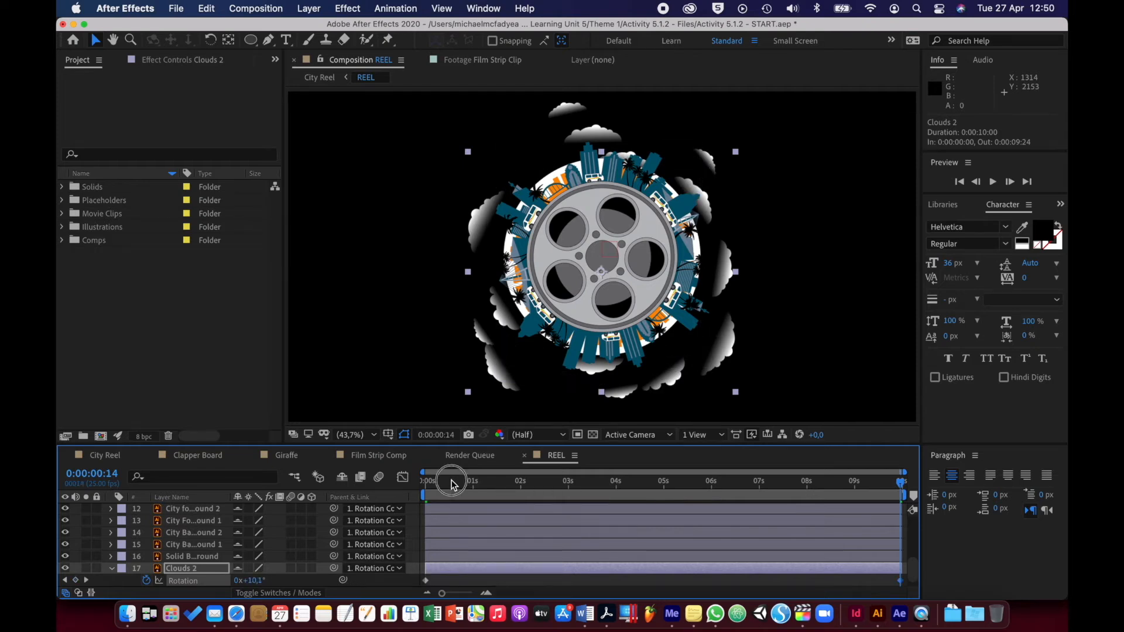
pyautogui.press('space')
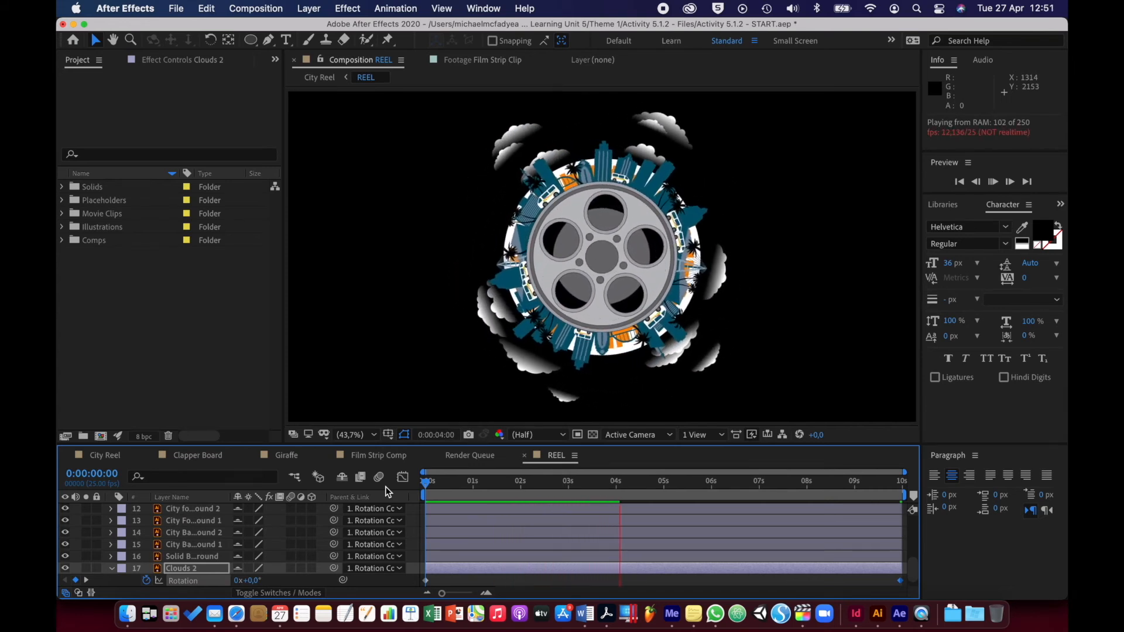
pyautogui.press('space')
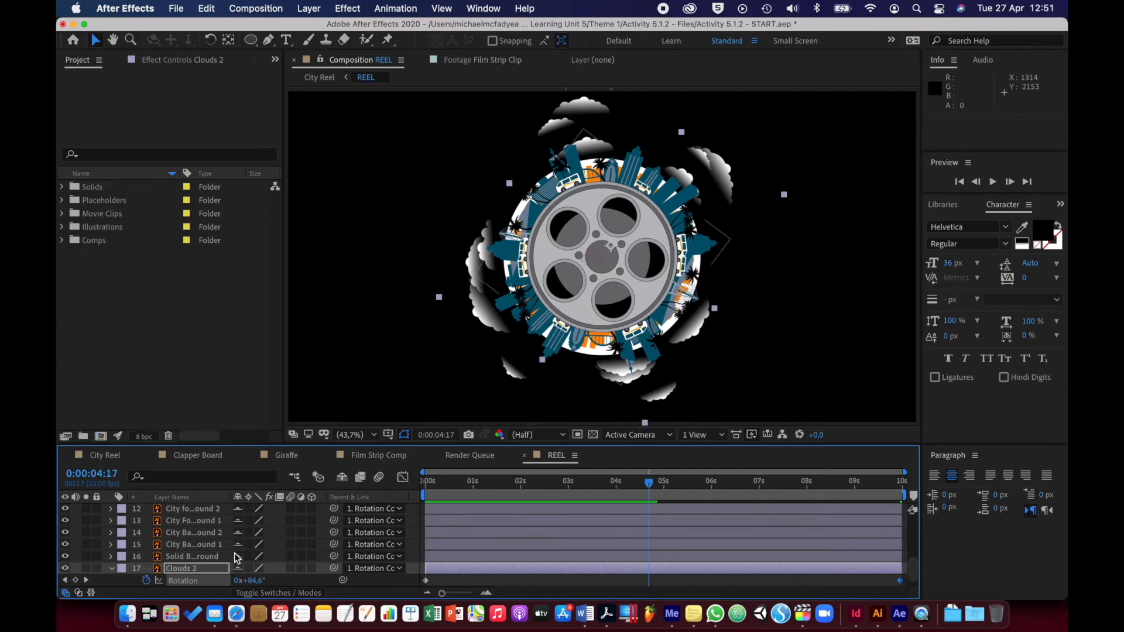
# Pre-compose the four City foreground and background layers as "City", with Open New Composition turned off.
pyautogui.click(192, 546)
pyautogui.scroll(1, 192, 547)
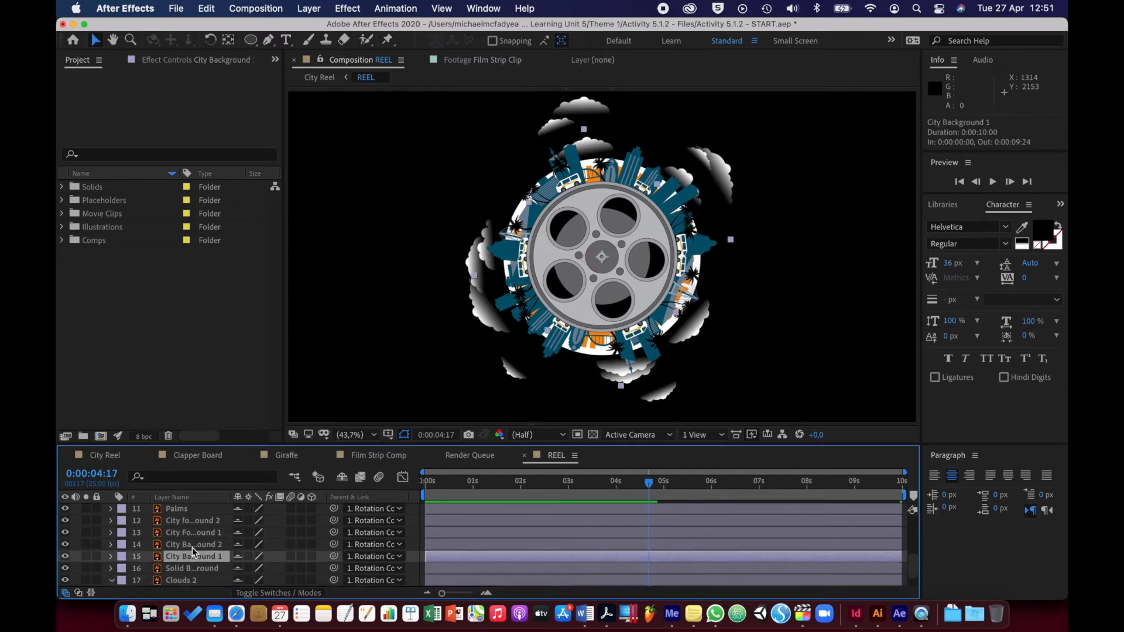
pyautogui.keyDown('shift'); pyautogui.click(191, 521); pyautogui.keyUp('shift')
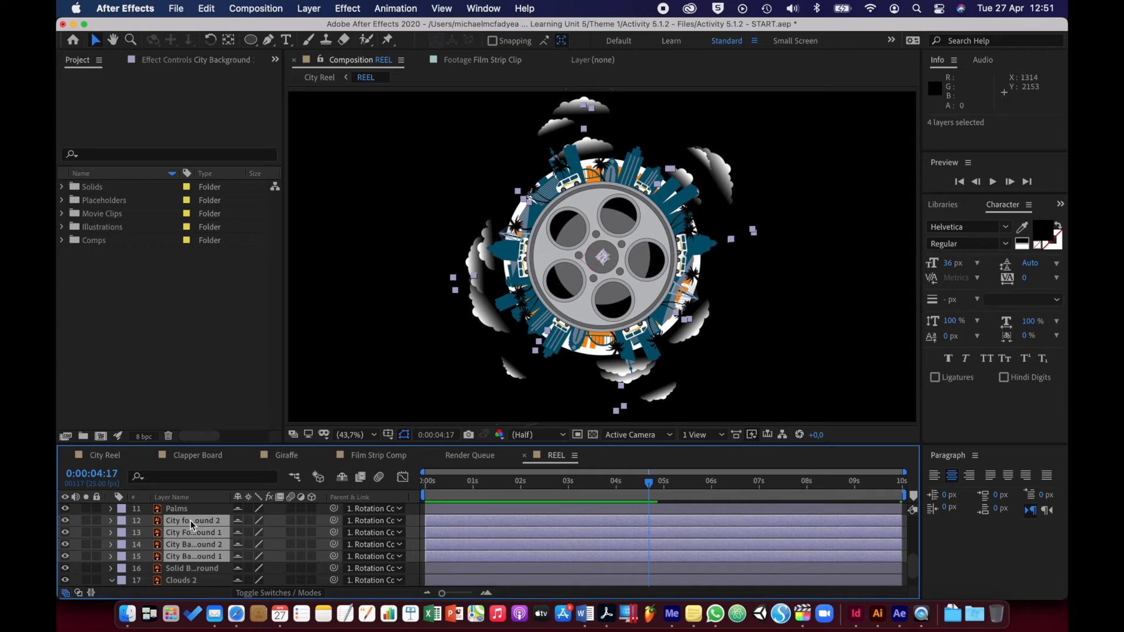
pyautogui.rightClick(191, 521)
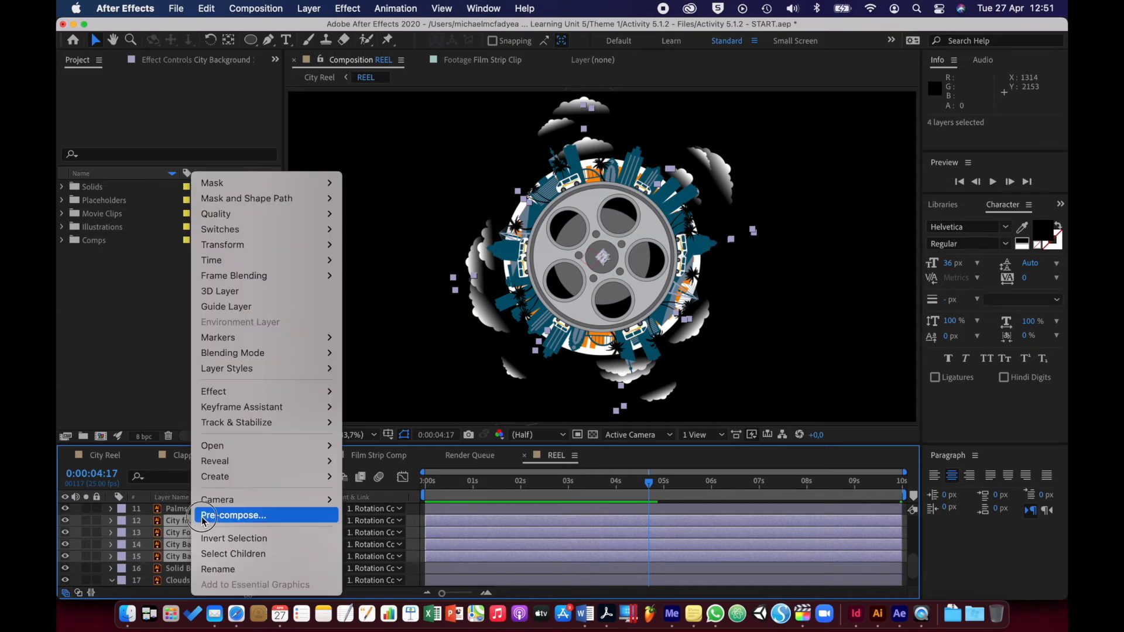
pyautogui.click(228, 514)
pyautogui.write('City')
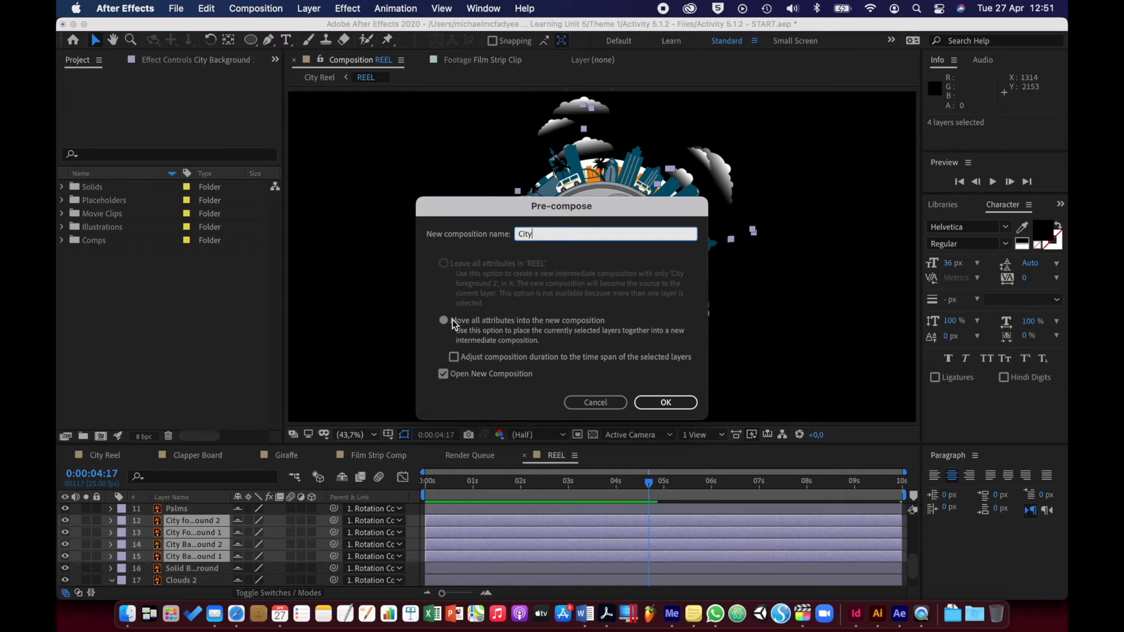
pyautogui.click(444, 374)
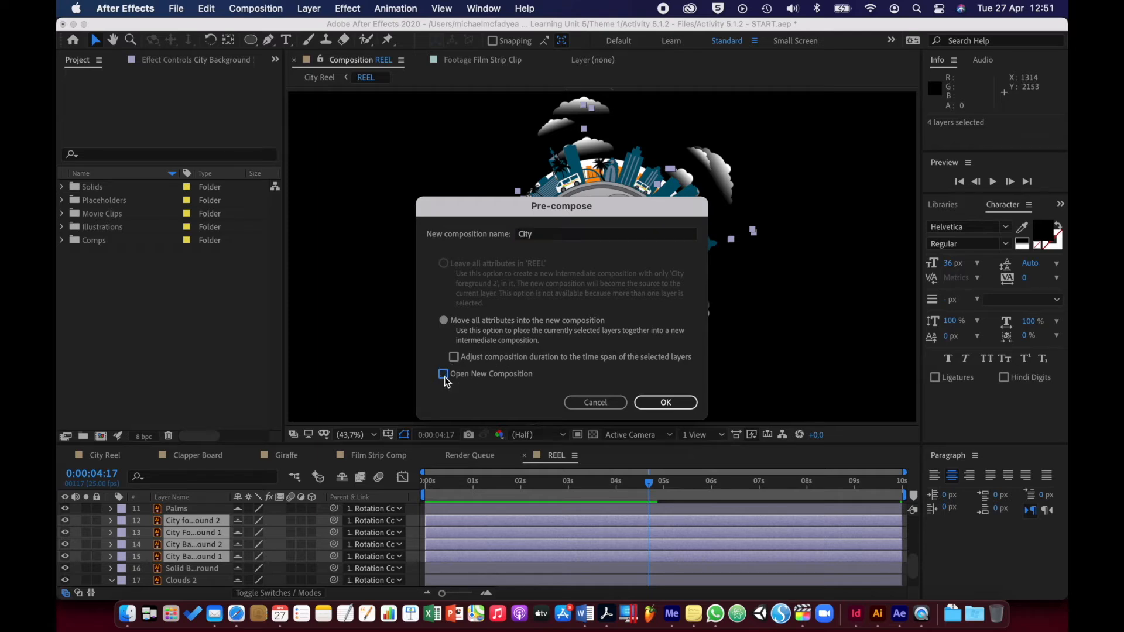
pyautogui.click(654, 403)
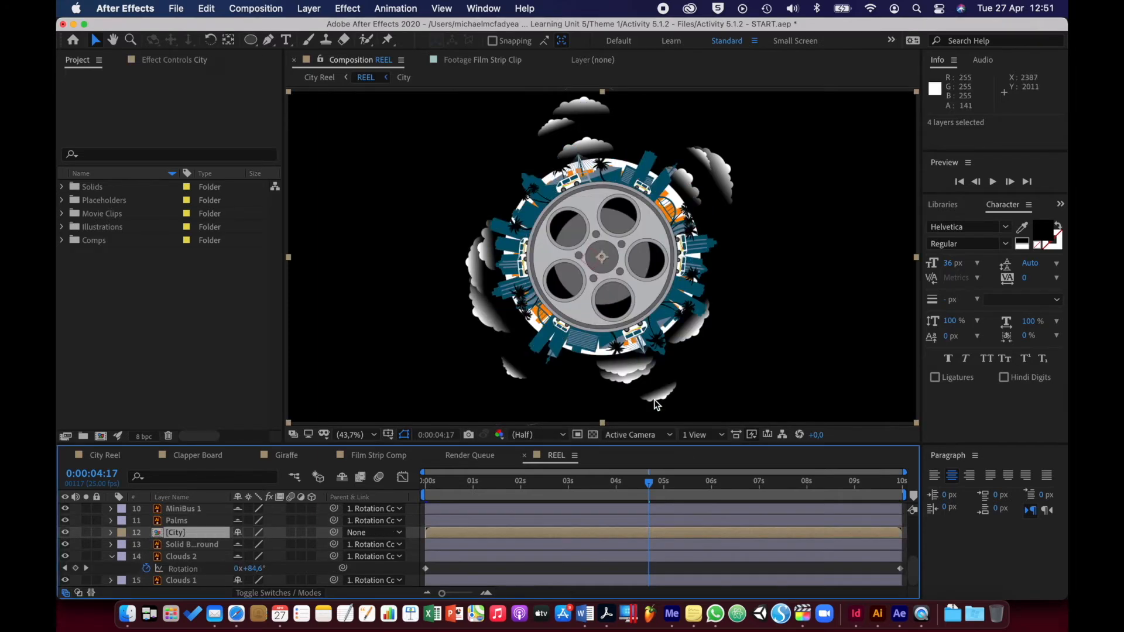
# Set a starting Rotation keyframe on the City pre-comp layer at 0:00:00:00.
pyautogui.moveTo(436, 480); pyautogui.dragTo(420, 481)
pyautogui.press('r')
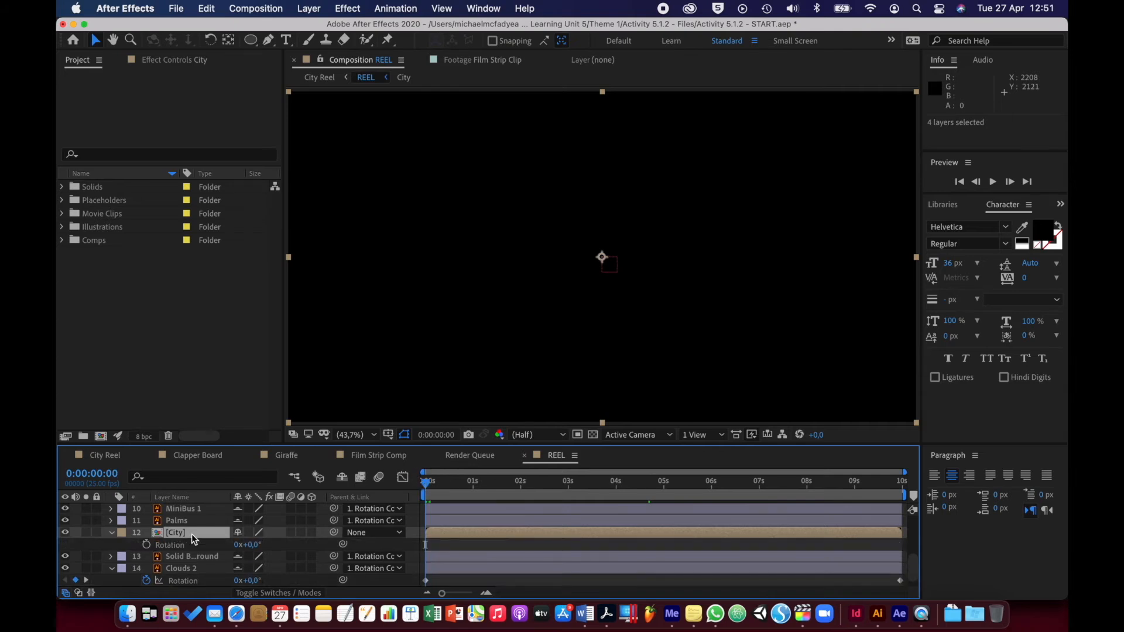
pyautogui.click(146, 545)
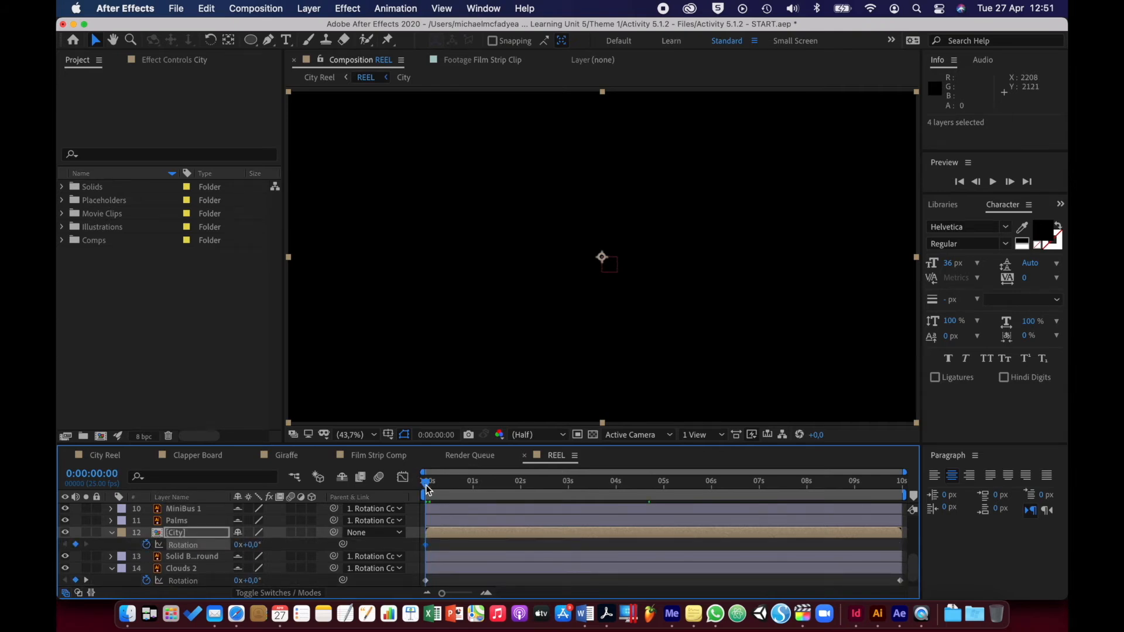
# Set the Rotation of the City layer to 270° at 0:00:09:24.
pyautogui.moveTo(426, 485); pyautogui.dragTo(913, 494)
pyautogui.click(252, 545)
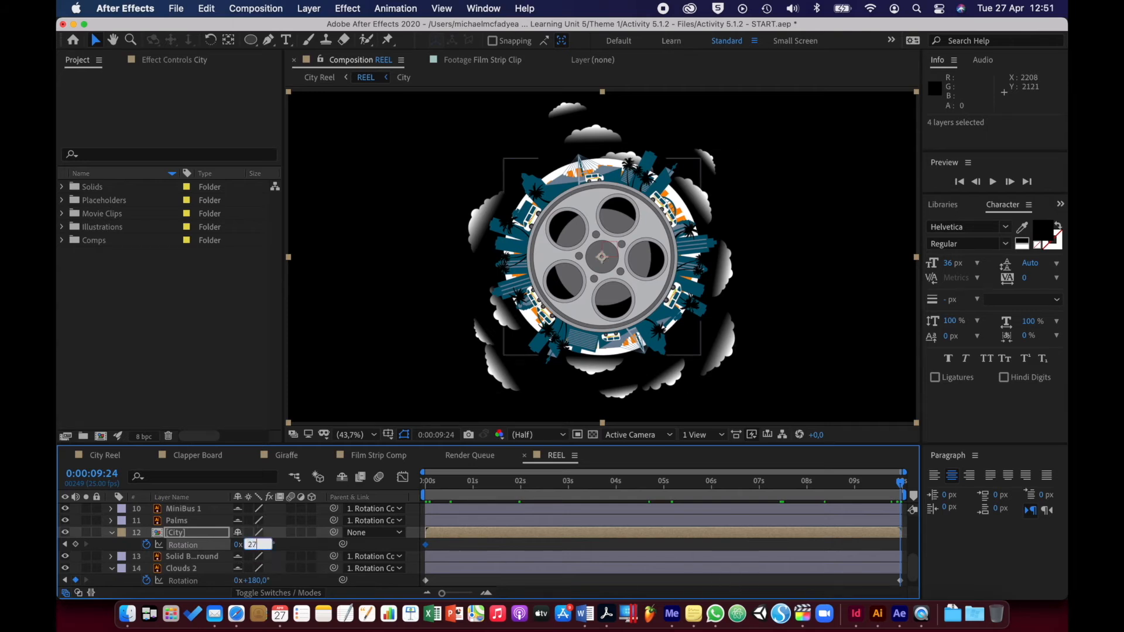
pyautogui.write('270')
pyautogui.press('Return')
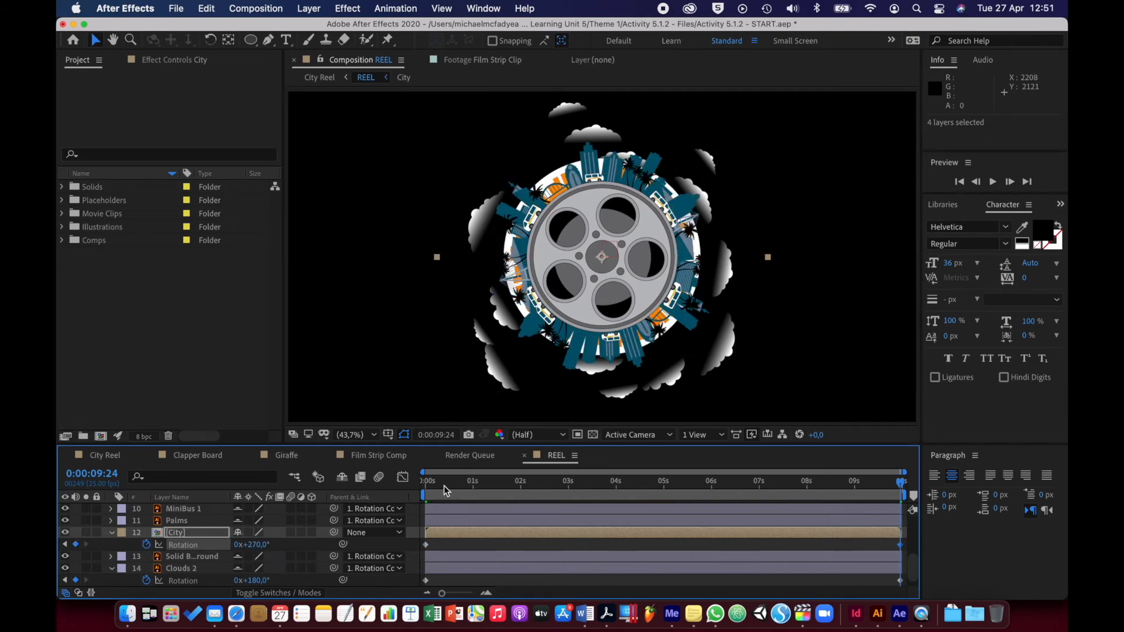
# Play back the composition from the start to check the City layer's rotation against the reel and clouds.
pyautogui.click(420, 486)
pyautogui.press('space')
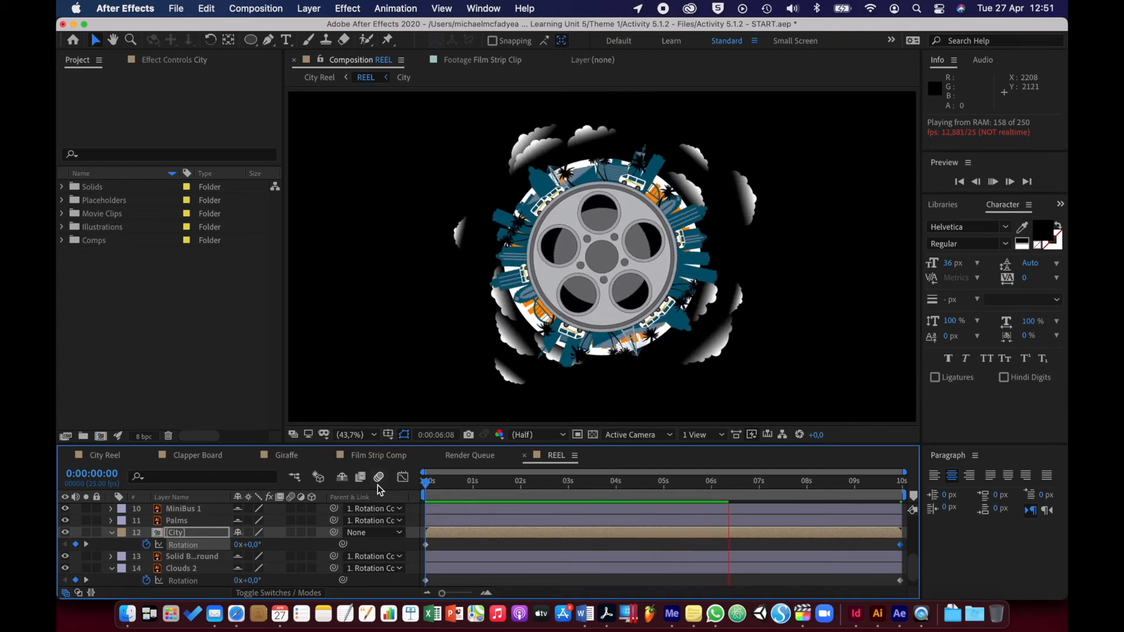
pyautogui.press('space')
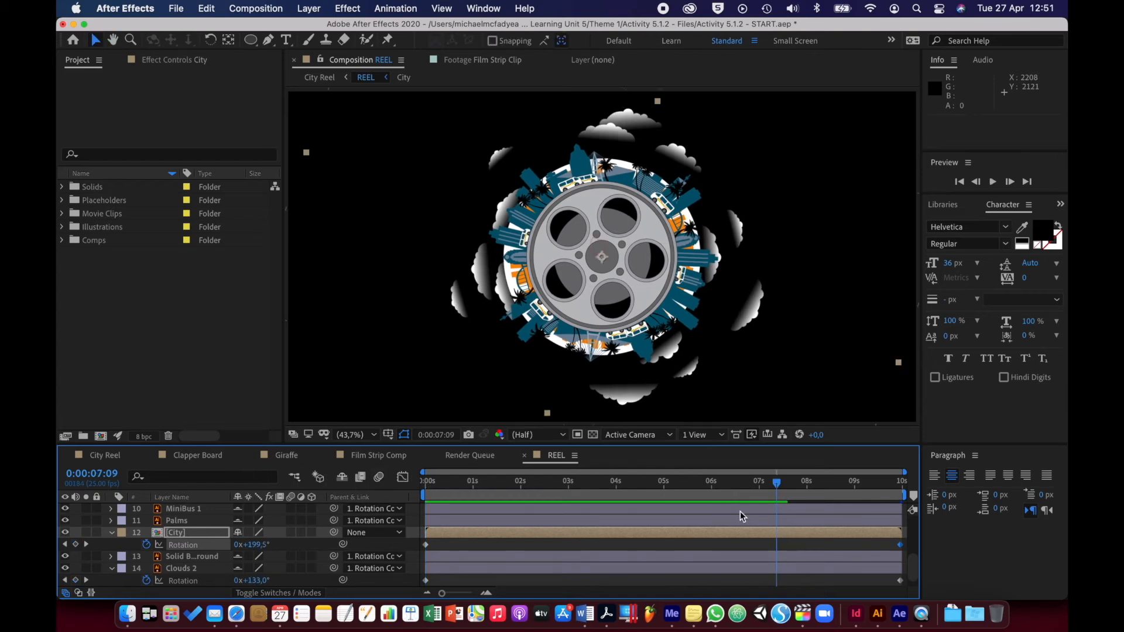
# Change the City layer's Rotation keyframe at 0:00:09:24 to 360°.
pyautogui.moveTo(779, 494); pyautogui.dragTo(903, 483)
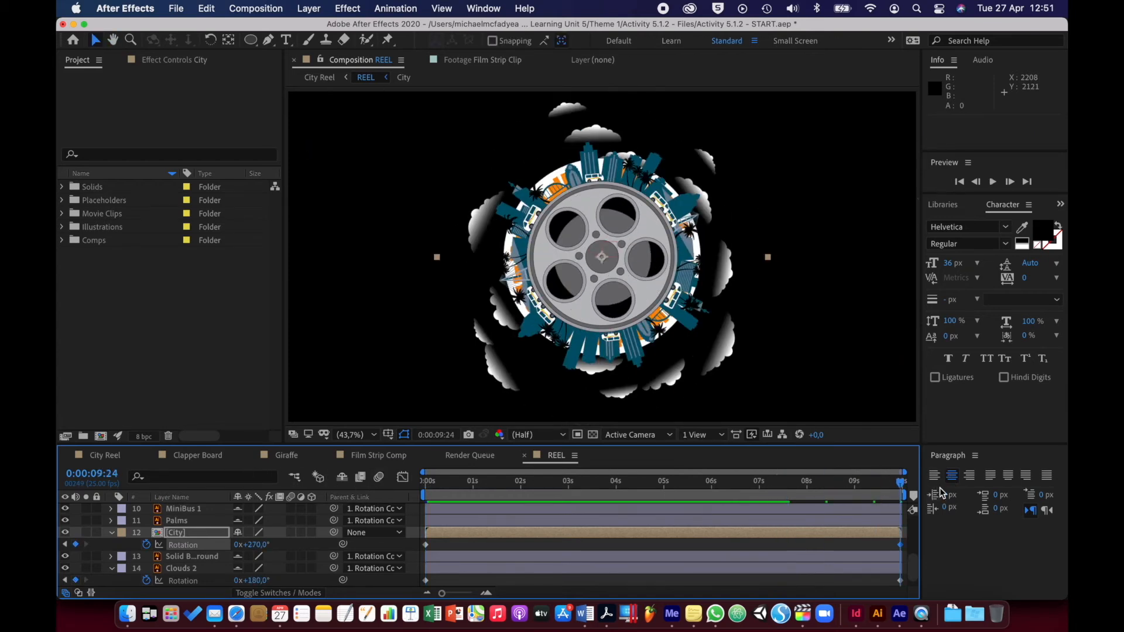
pyautogui.click(257, 547)
pyautogui.write('360')
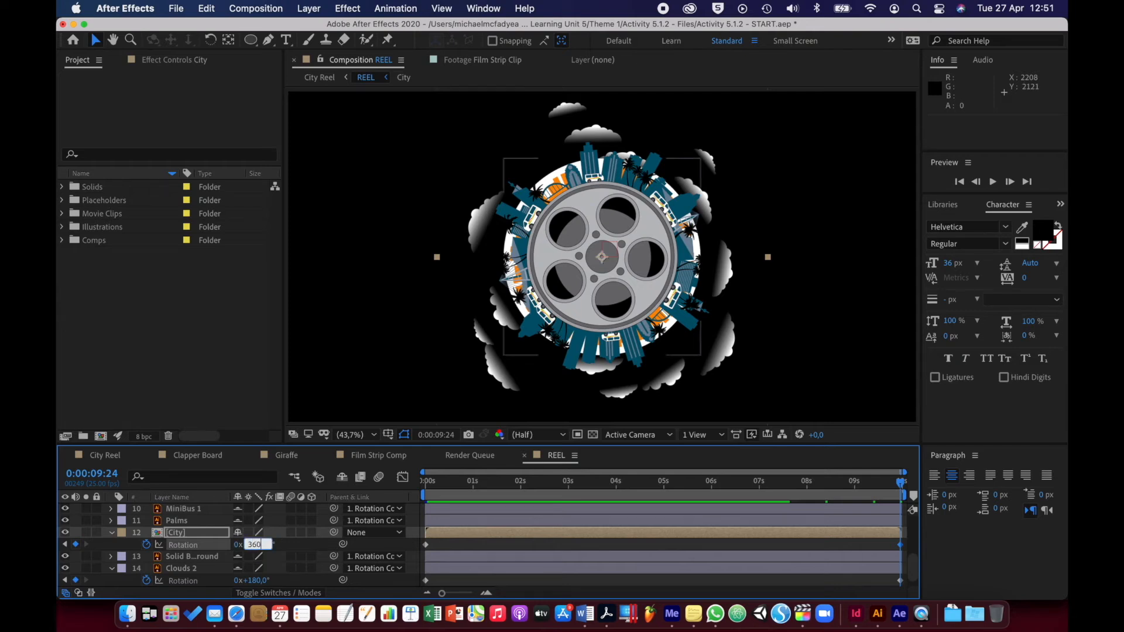
pyautogui.press('Return')
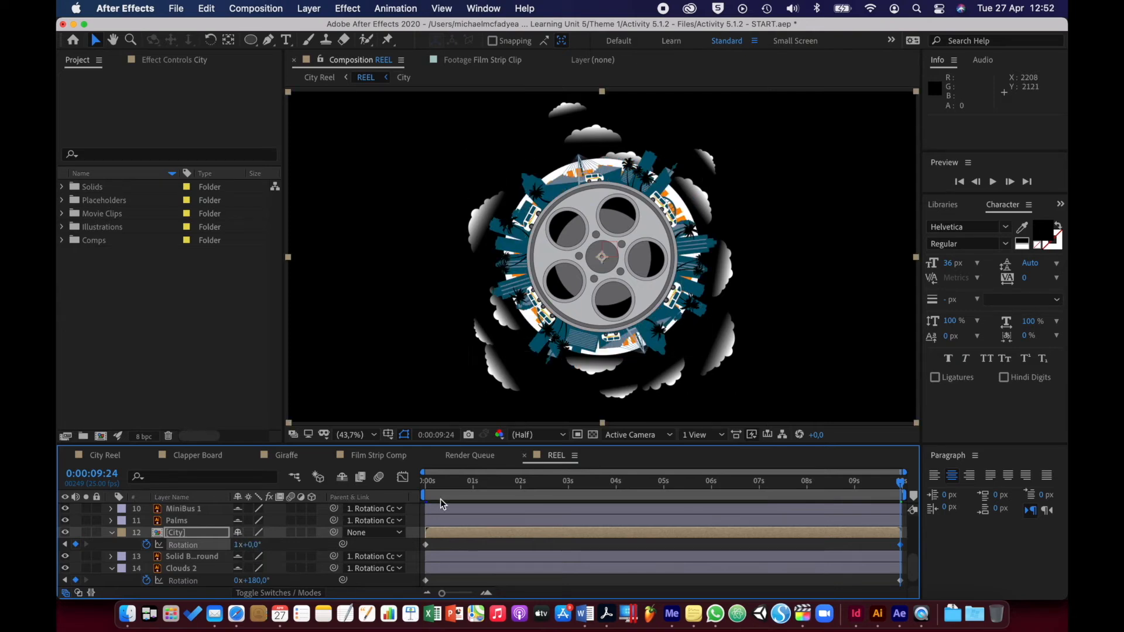
# Replay the composition from the start to check the City layer's full-turn rotation.
pyautogui.press('space')
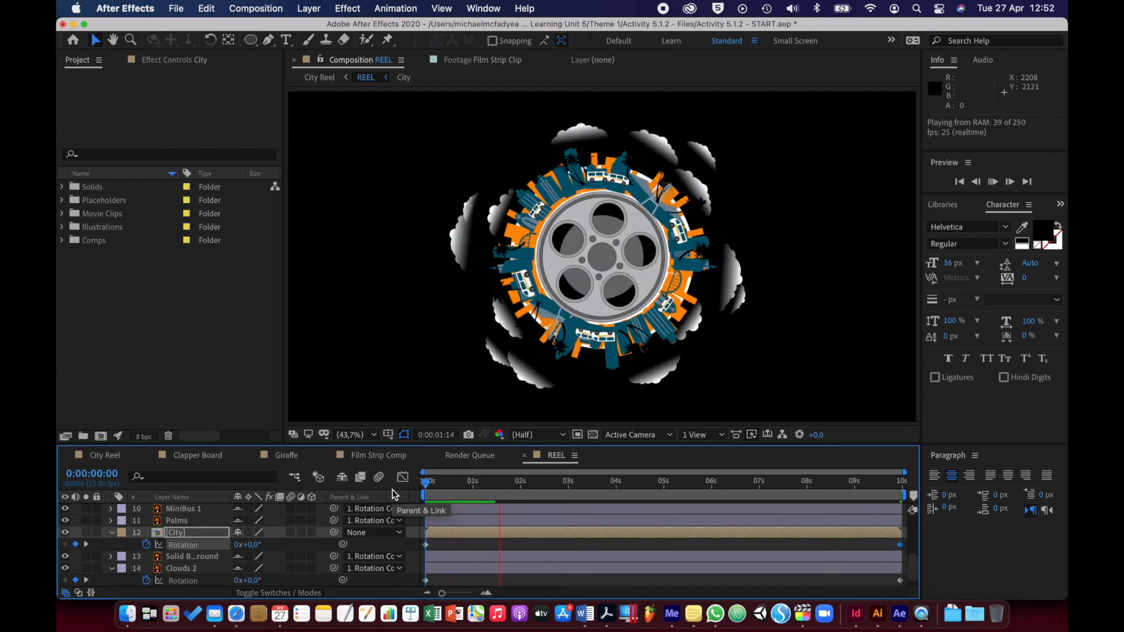
pyautogui.press('space')
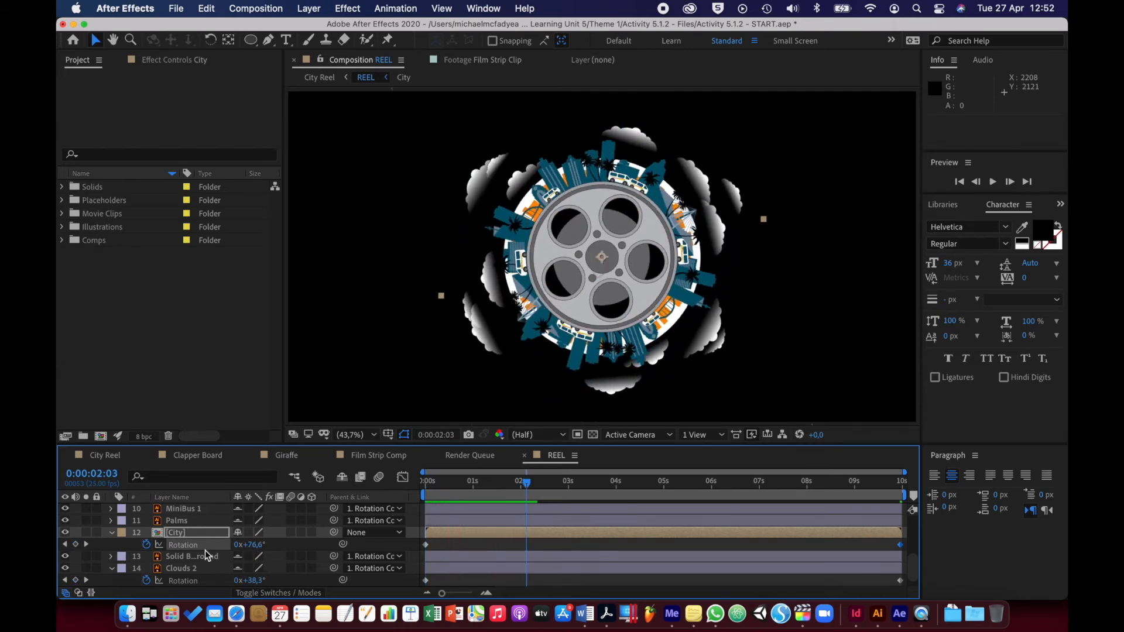
pyautogui.scroll(3, 186, 563)
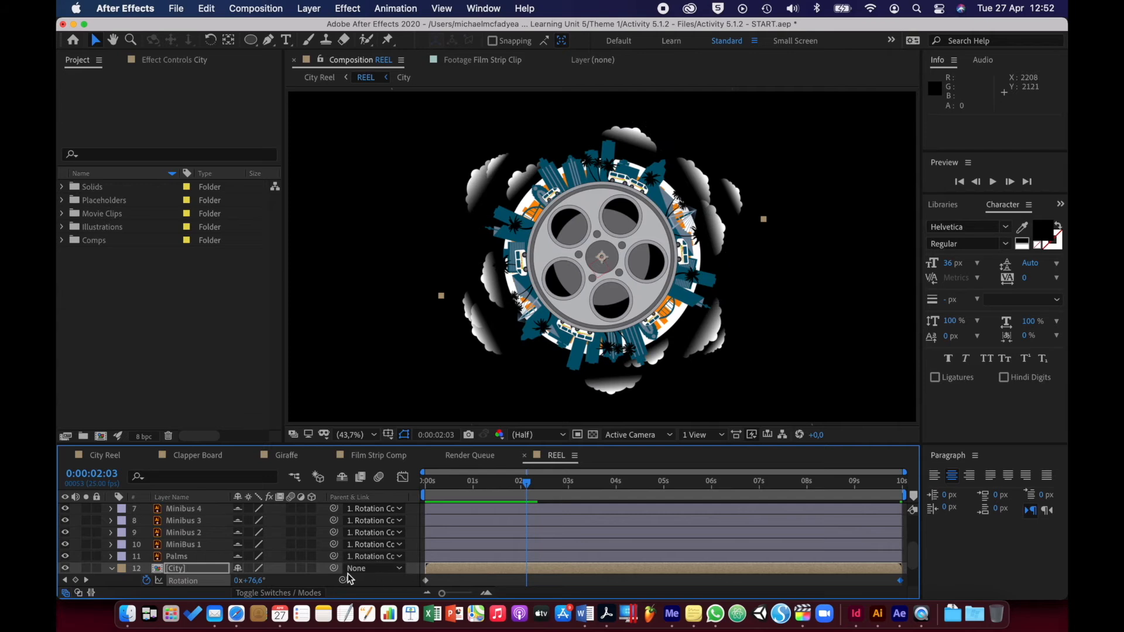
# Parent the City layer to Rotation Control and play back the composition from the start to check its motion.
pyautogui.click(401, 569)
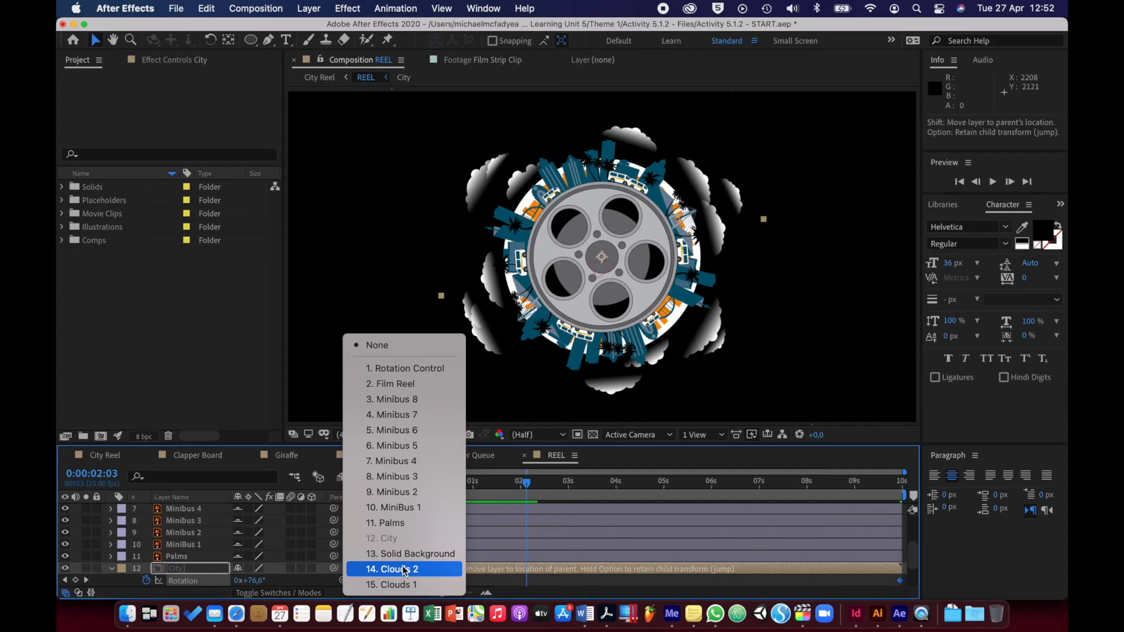
pyautogui.click(408, 369)
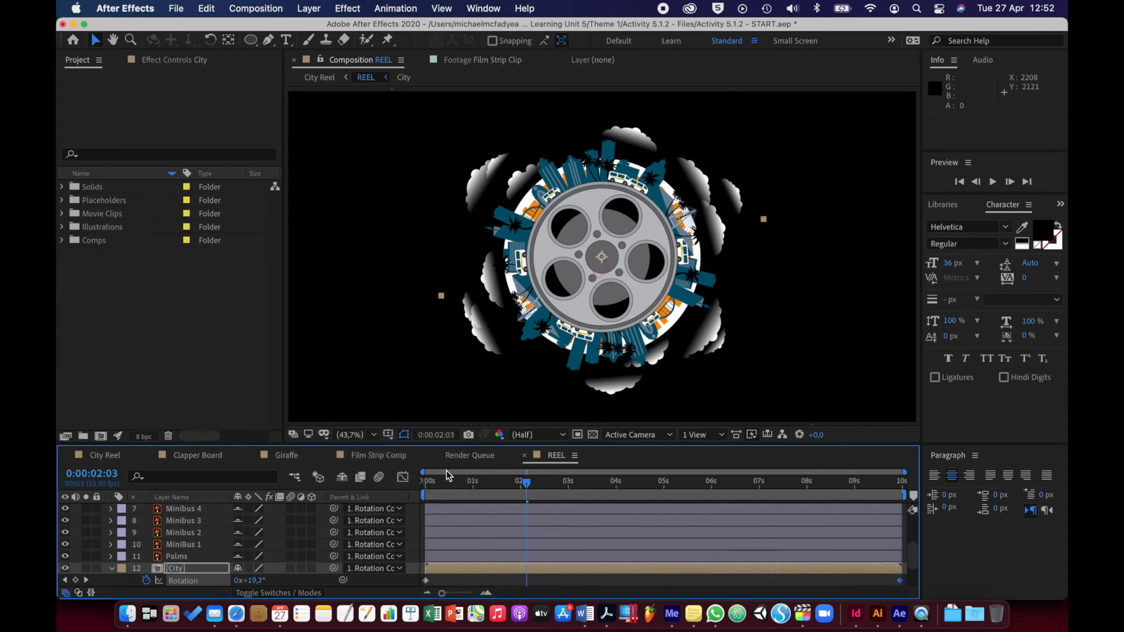
pyautogui.moveTo(473, 485); pyautogui.dragTo(426, 480)
pyautogui.press('space')
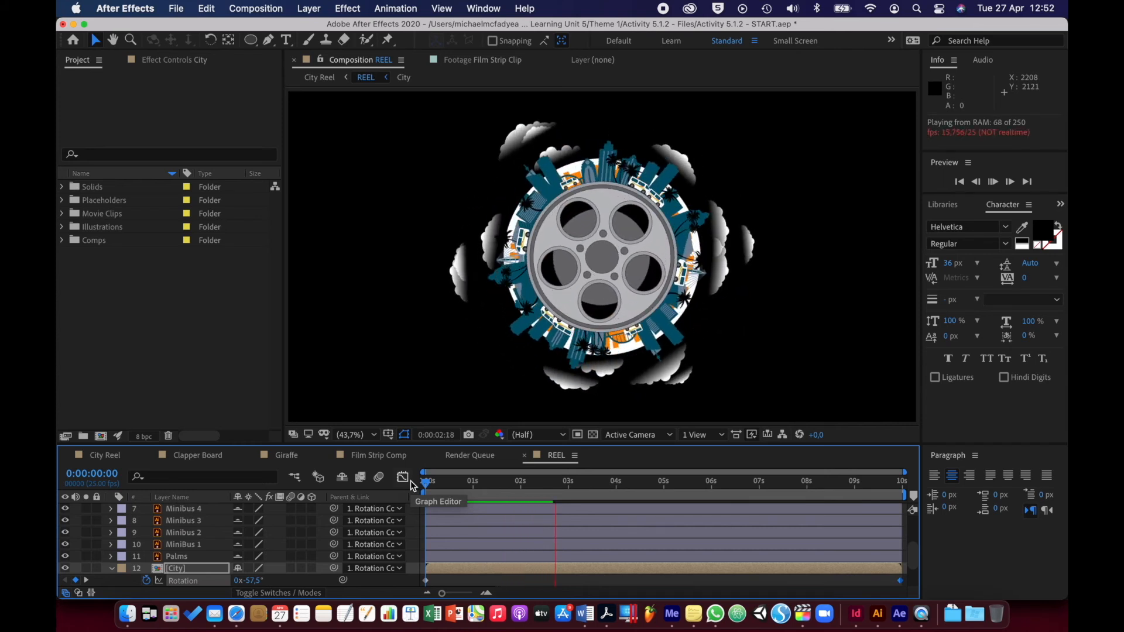
pyautogui.press('space')
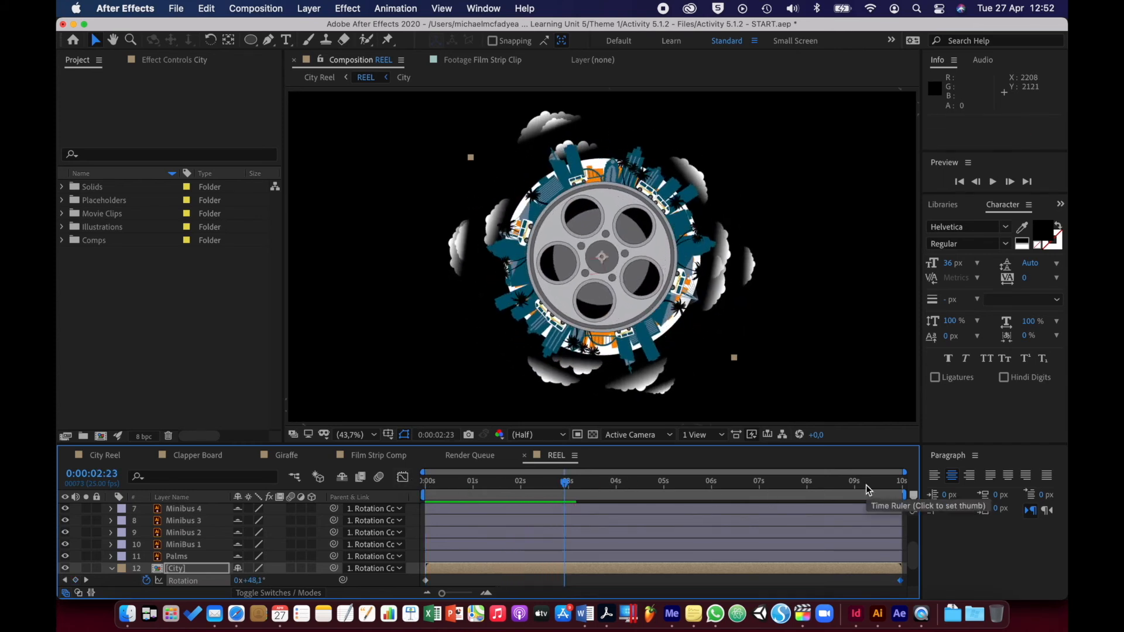
# Change the City layer's Rotation keyframe at 0:00:09:24 to 180° and replay the composition from the start.
pyautogui.moveTo(866, 484); pyautogui.dragTo(902, 484)
pyautogui.click(258, 581)
pyautogui.write('180')
pyautogui.press('Return')
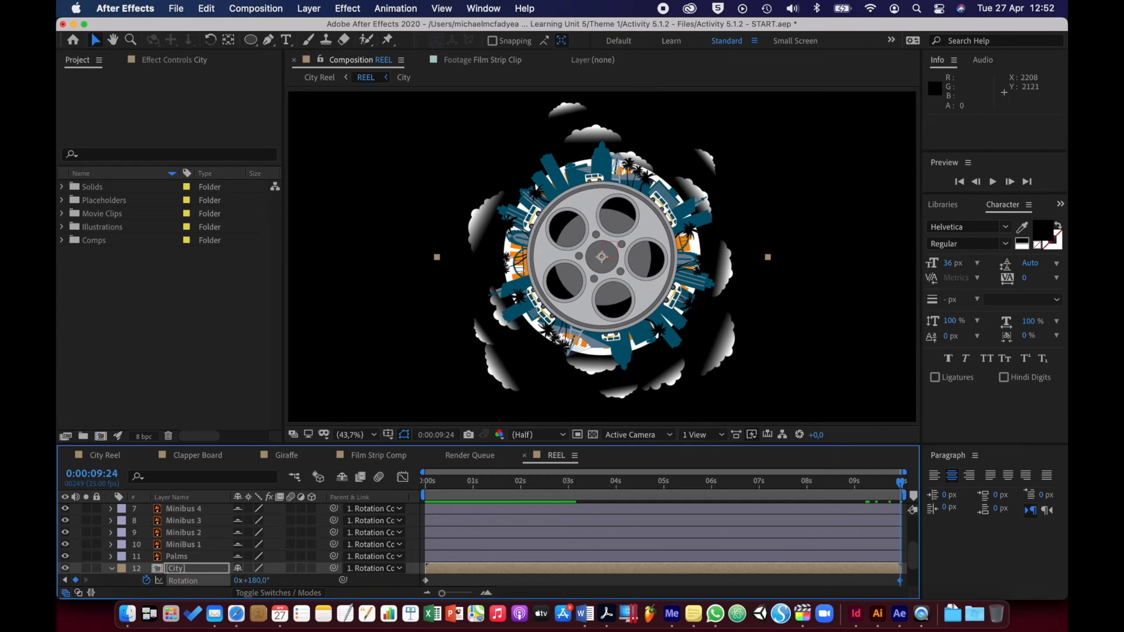
pyautogui.moveTo(447, 486); pyautogui.dragTo(414, 486)
pyautogui.press('space')
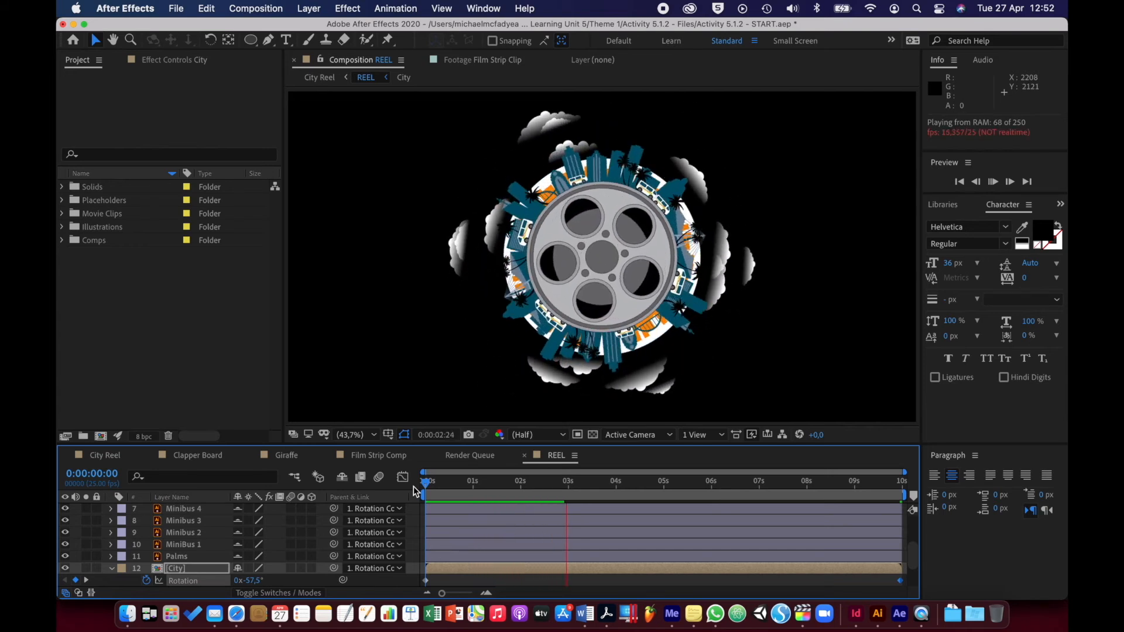
pyautogui.press('space')
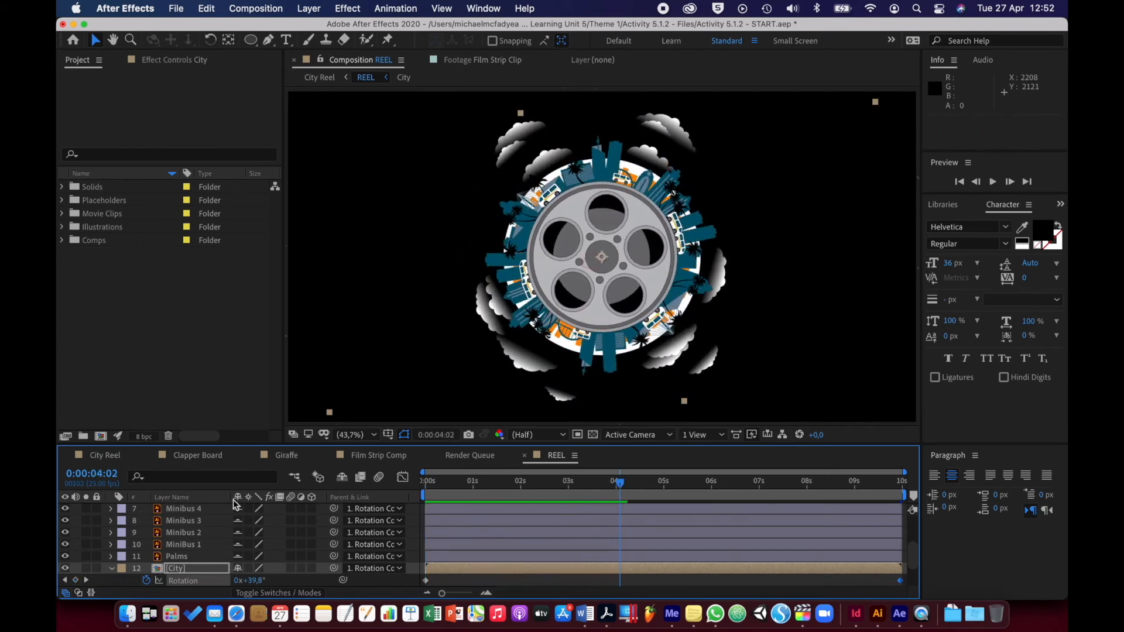
# Pre-compose the Palms and Minibus 1 to Minibus 8 layers as "Palms and Minibusses" and parent the new pre-comp to Rotation Control.
pyautogui.click(179, 559)
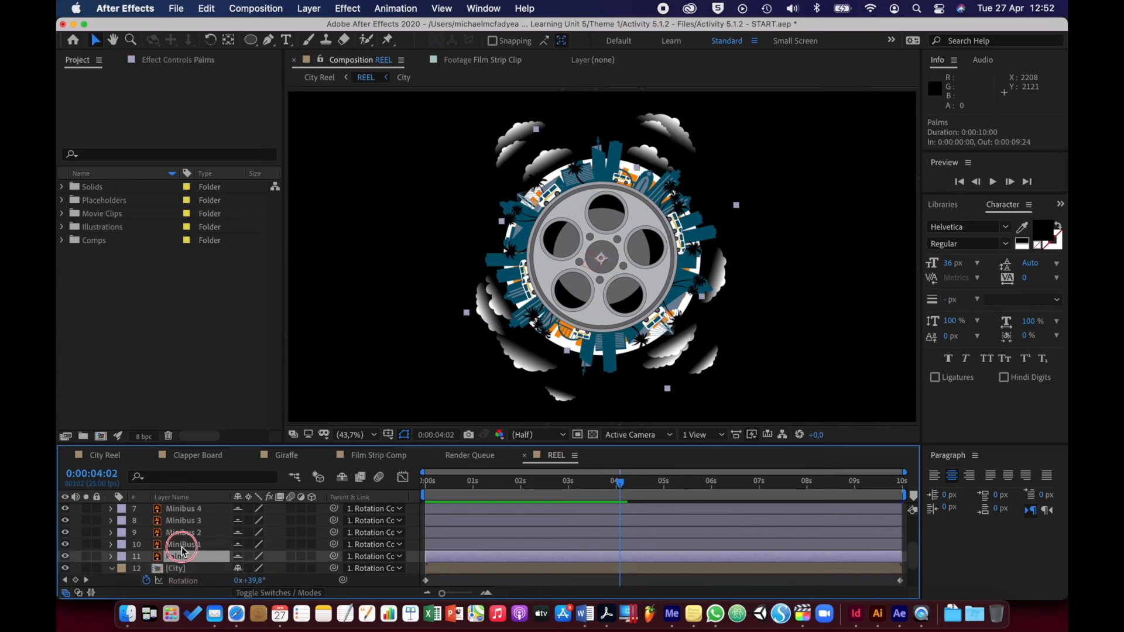
pyautogui.keyDown('shift'); pyautogui.click(184, 544); pyautogui.keyUp('shift')
pyautogui.keyDown('shift'); pyautogui.click(185, 533); pyautogui.keyUp('shift')
pyautogui.keyDown('shift'); pyautogui.click(184, 522); pyautogui.keyUp('shift')
pyautogui.keyDown('shift'); pyautogui.click(183, 509); pyautogui.keyUp('shift')
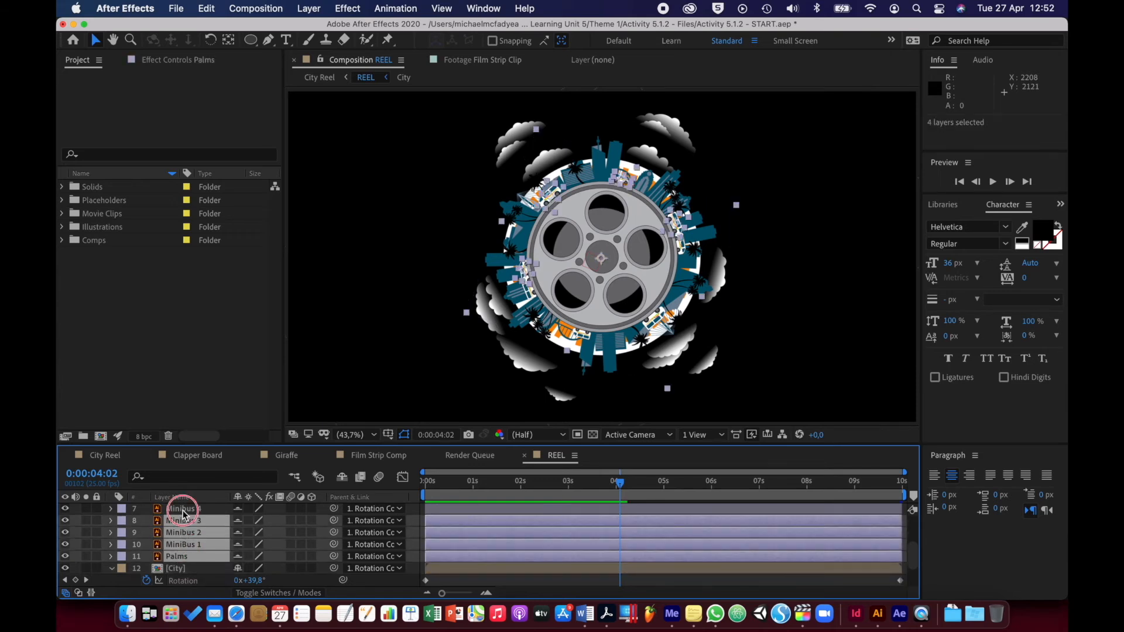
pyautogui.scroll(3, 182, 549)
pyautogui.keyDown('shift'); pyautogui.click(179, 532); pyautogui.keyUp('shift')
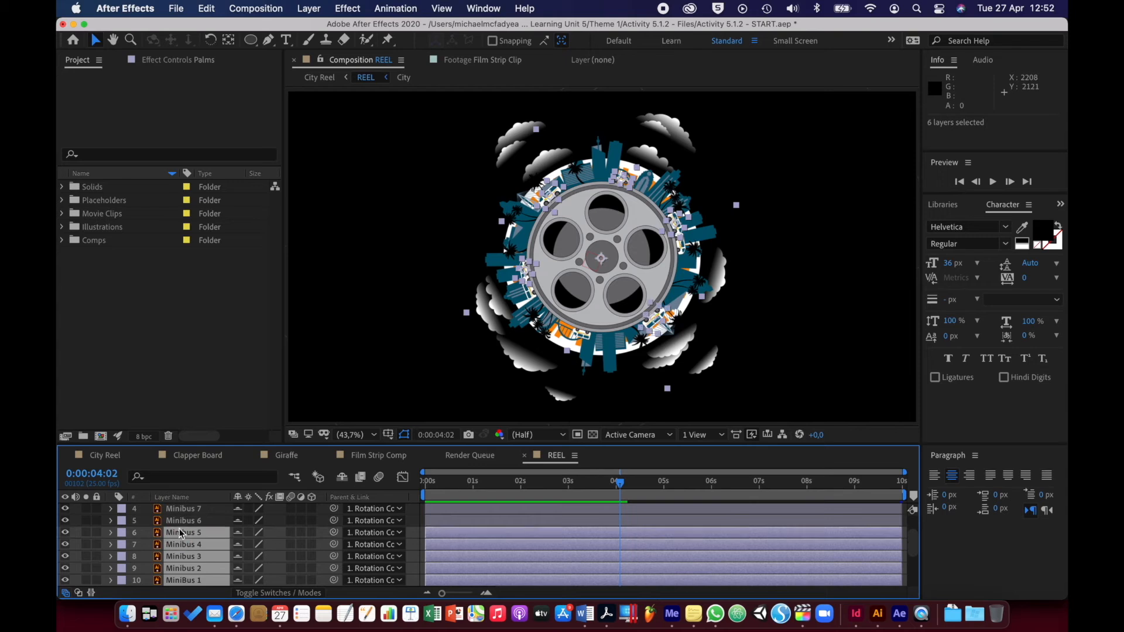
pyautogui.keyDown('shift'); pyautogui.click(179, 521); pyautogui.keyUp('shift')
pyautogui.keyDown('shift'); pyautogui.click(179, 510); pyautogui.keyUp('shift')
pyautogui.scroll(3, 179, 536)
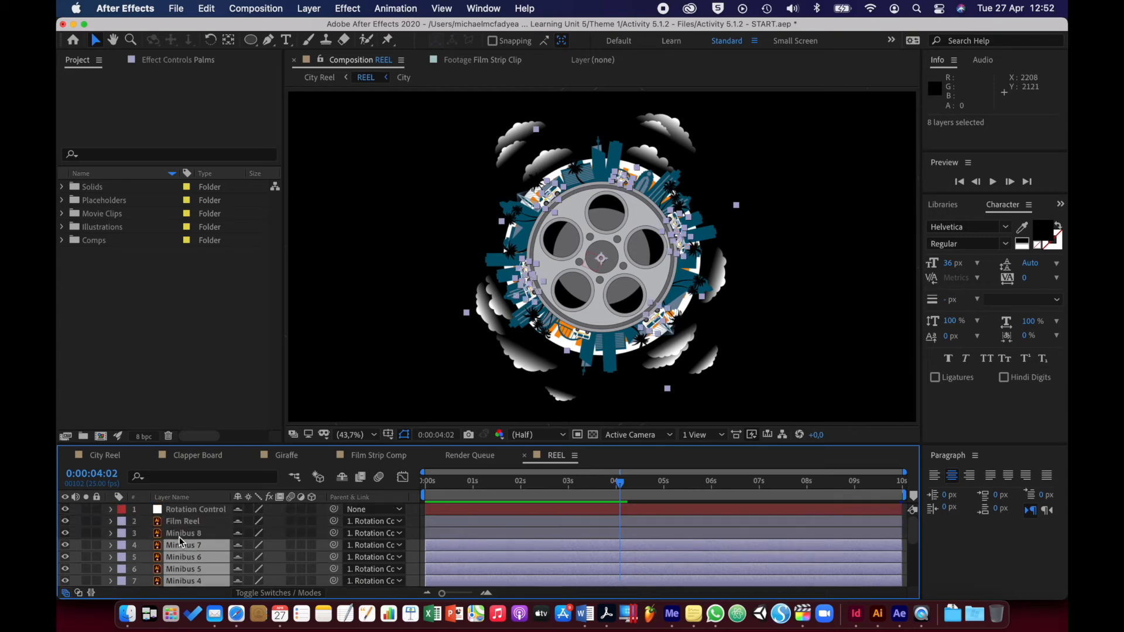
pyautogui.keyDown('shift'); pyautogui.click(179, 536); pyautogui.keyUp('shift')
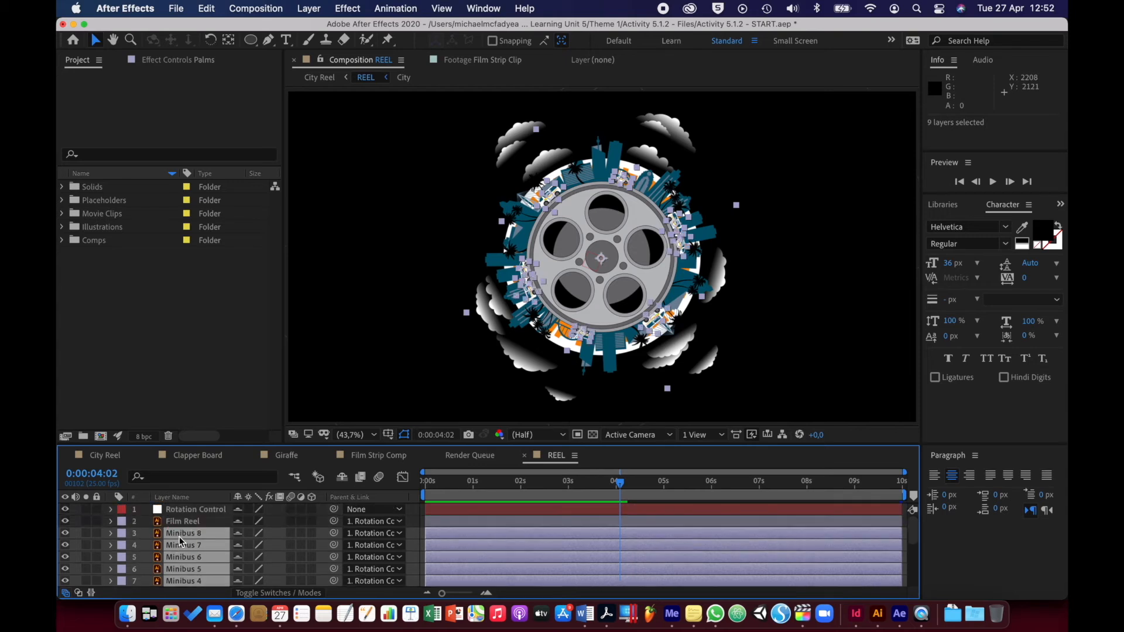
pyautogui.rightClick(179, 536)
pyautogui.click(205, 515)
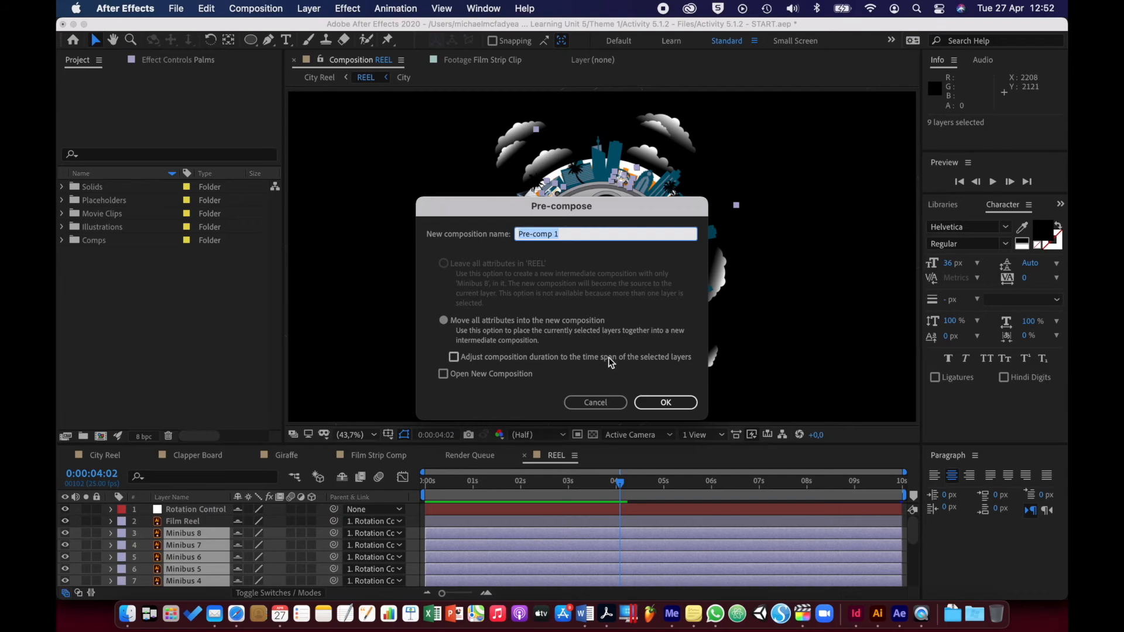
pyautogui.write('Palms and Minibusses')
pyautogui.press('Return')
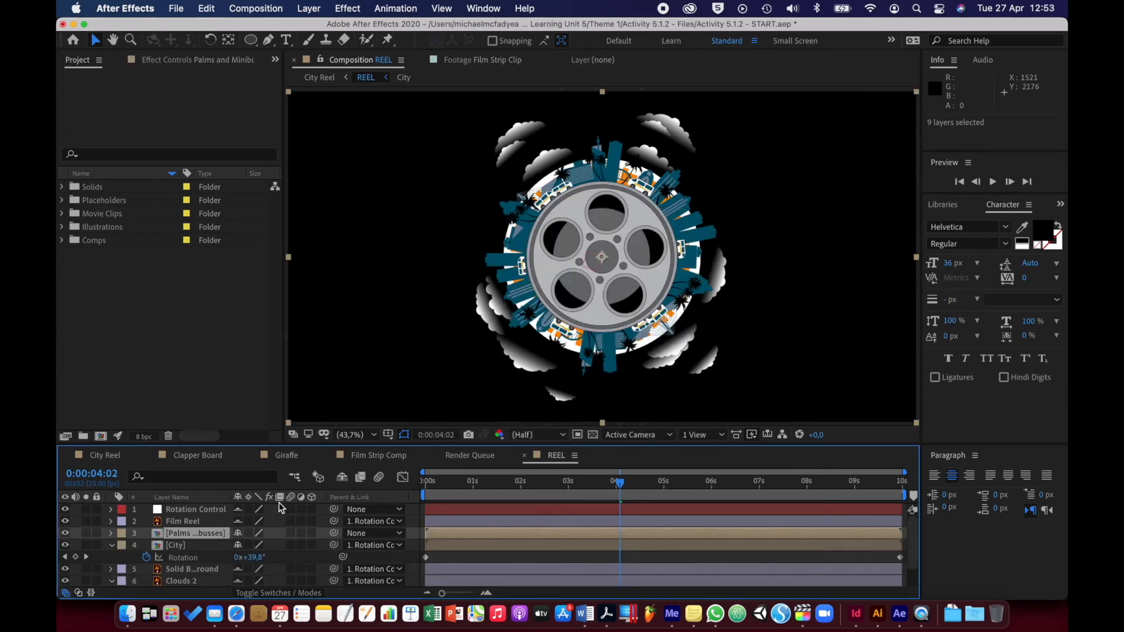
pyautogui.click(395, 534)
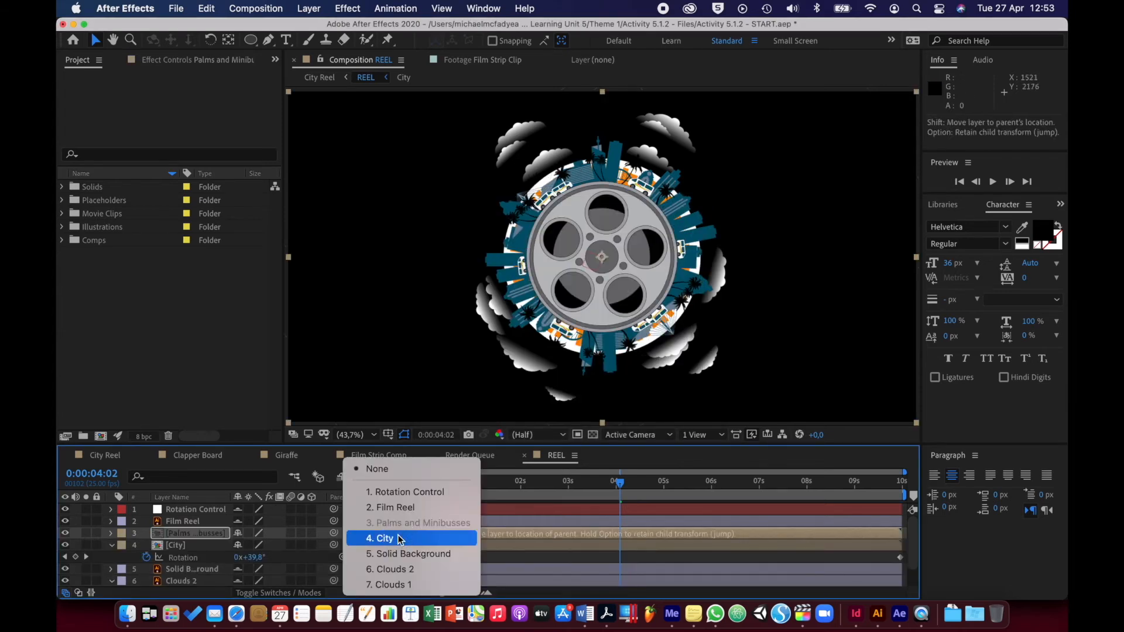
pyautogui.click(412, 492)
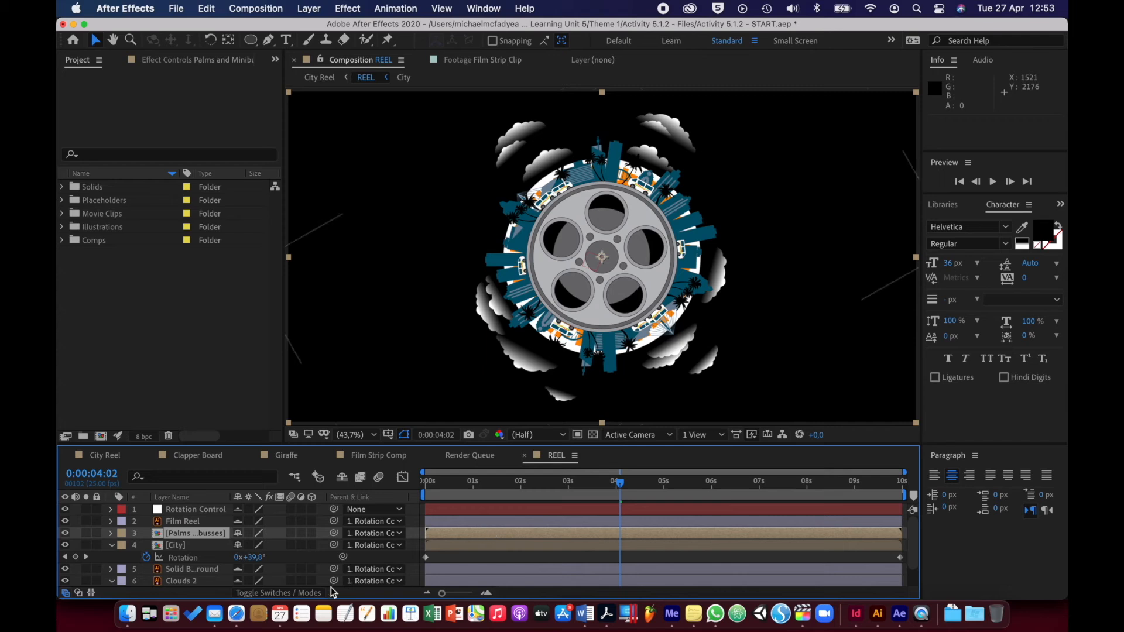
# Keyframe the Film Reel layer's Rotation from 0° at 0:00:00:00 to one full revolution at 0:00:09:24.
pyautogui.click(181, 521)
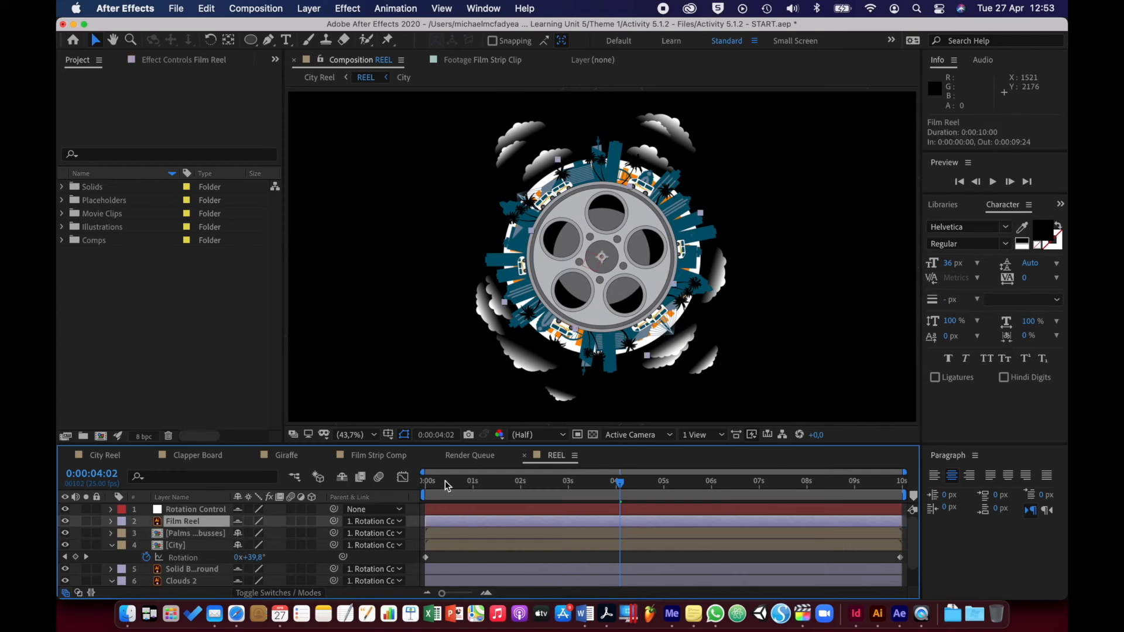
pyautogui.moveTo(445, 480); pyautogui.dragTo(425, 480)
pyautogui.press('r')
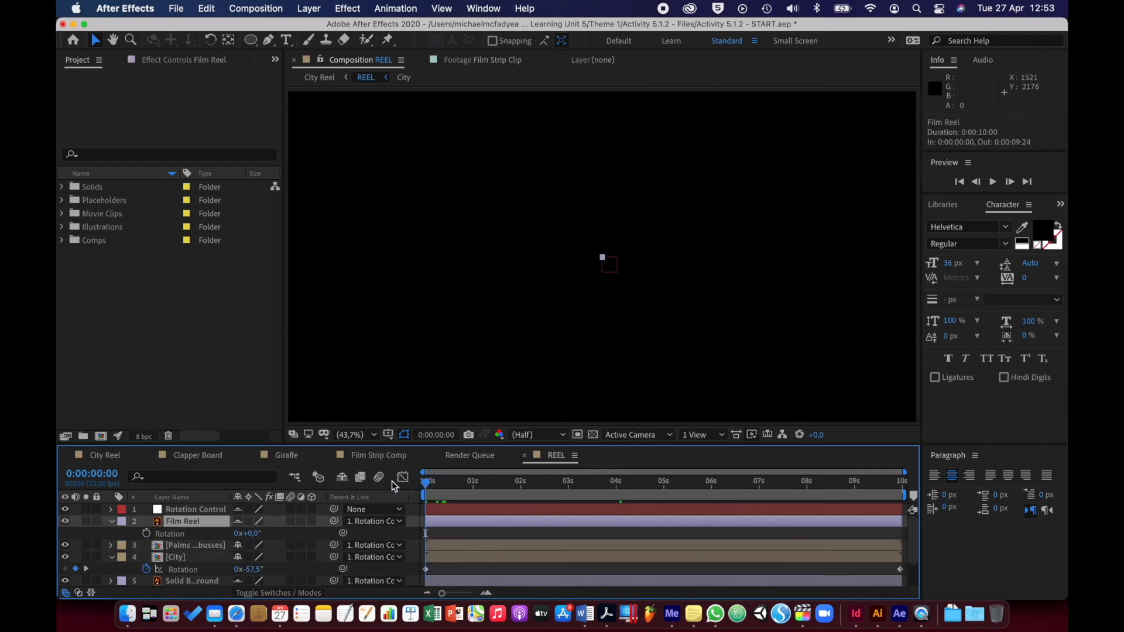
pyautogui.click(146, 534)
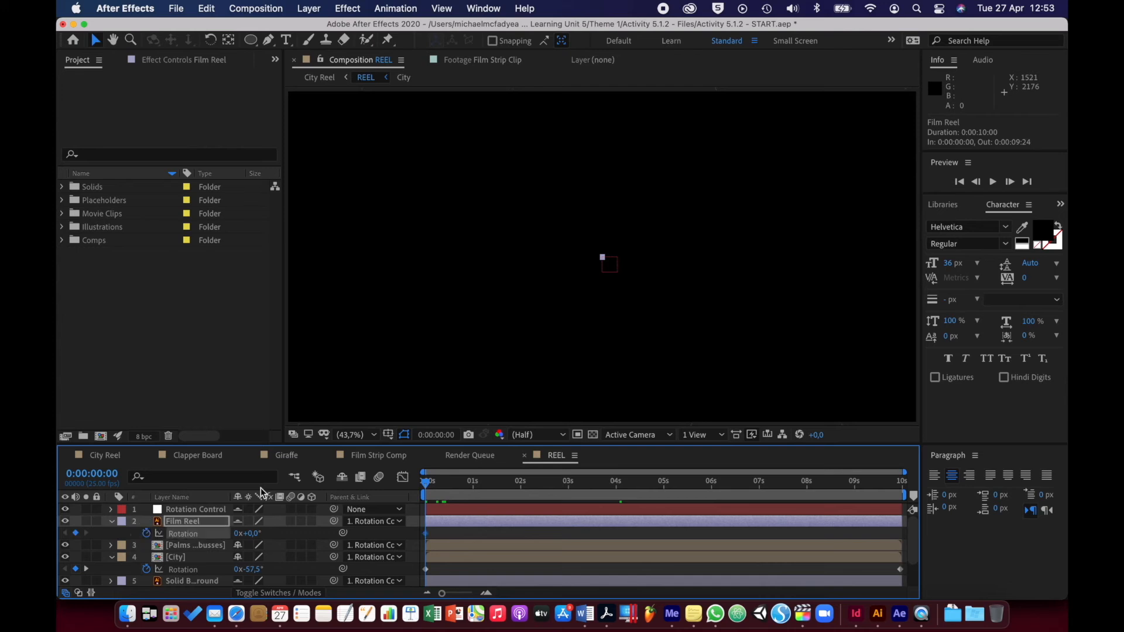
pyautogui.moveTo(427, 486); pyautogui.dragTo(916, 505)
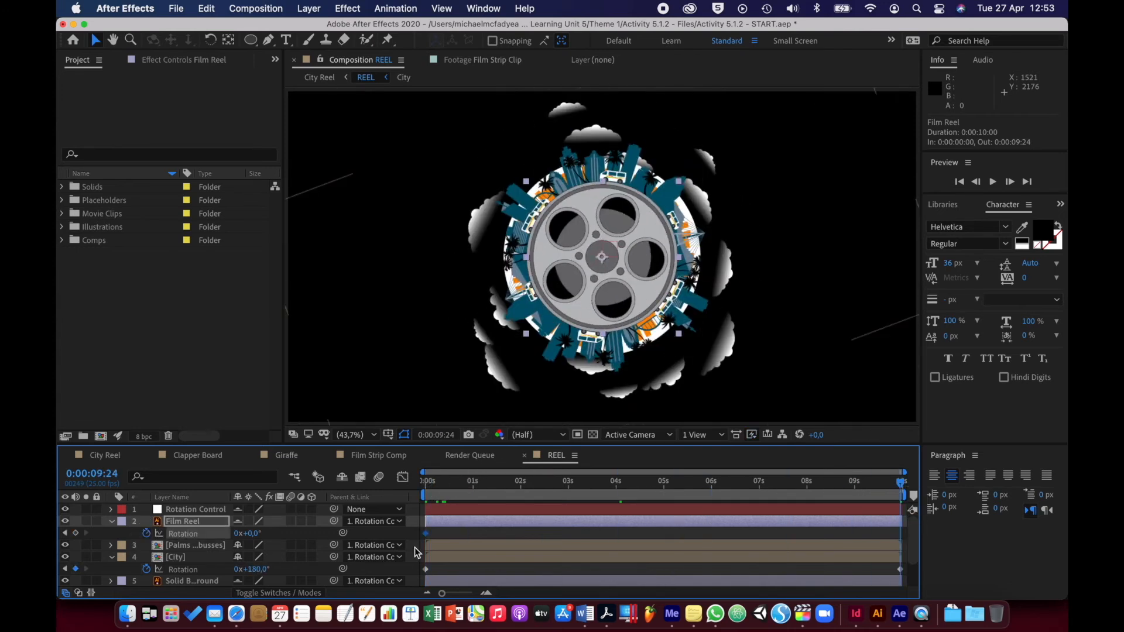
pyautogui.click(238, 534)
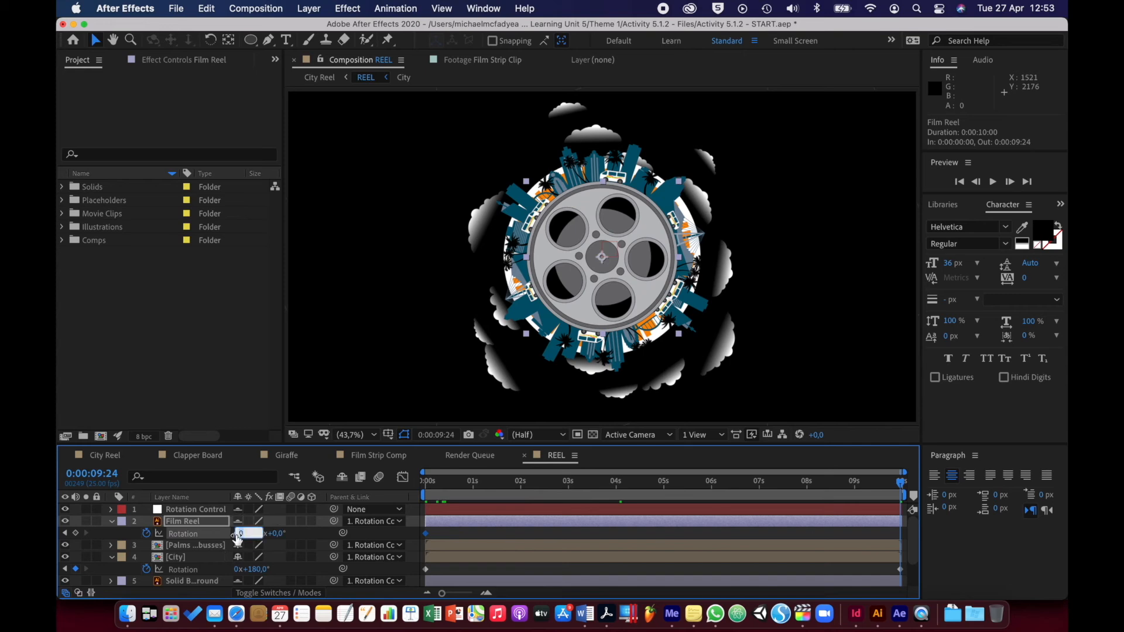
pyautogui.write('1')
pyautogui.press('Return')
# Play back the composition from the start and again from 0:00:01:16 to check the Film Reel's rotation.
pyautogui.moveTo(439, 484); pyautogui.dragTo(404, 479)
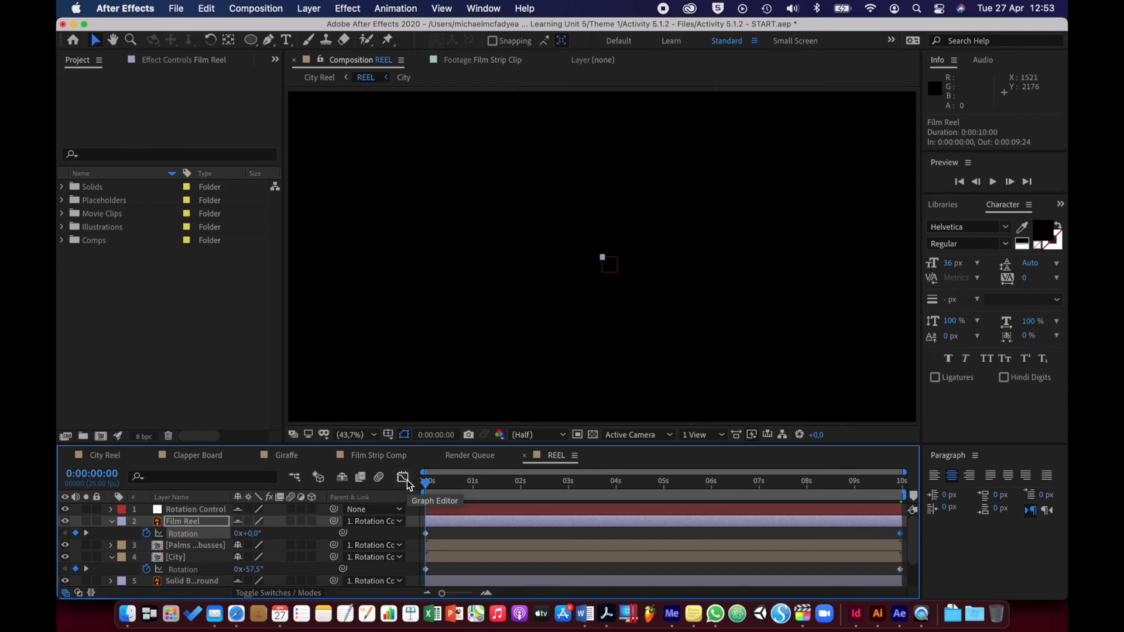
pyautogui.press('space')
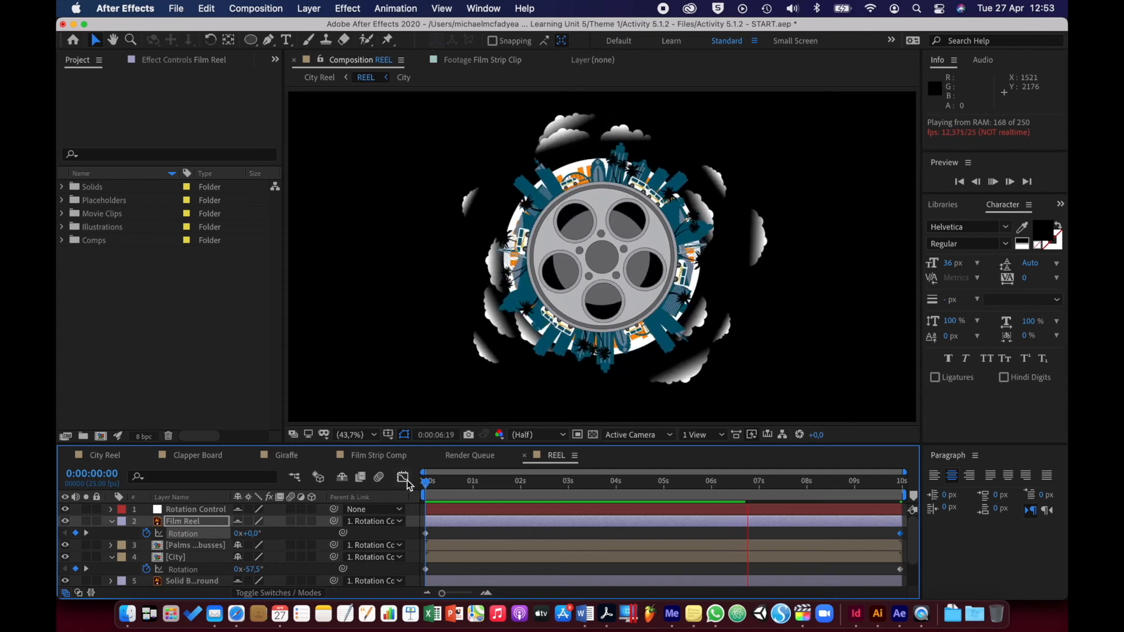
pyautogui.press('space')
pyautogui.click(502, 483)
pyautogui.press('space')
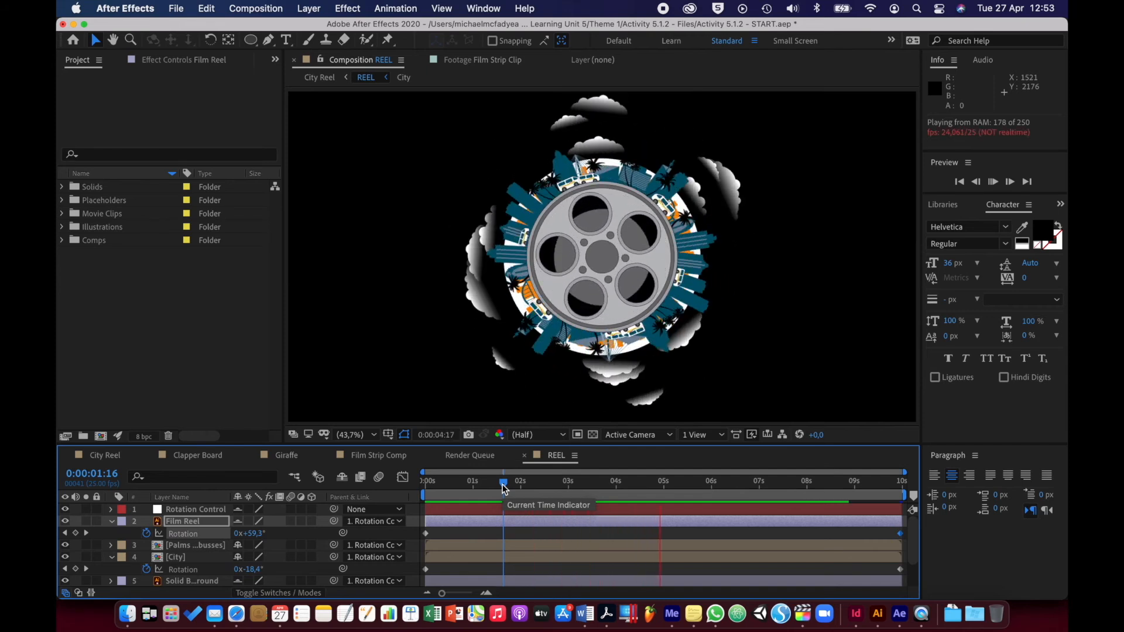
pyautogui.press('space')
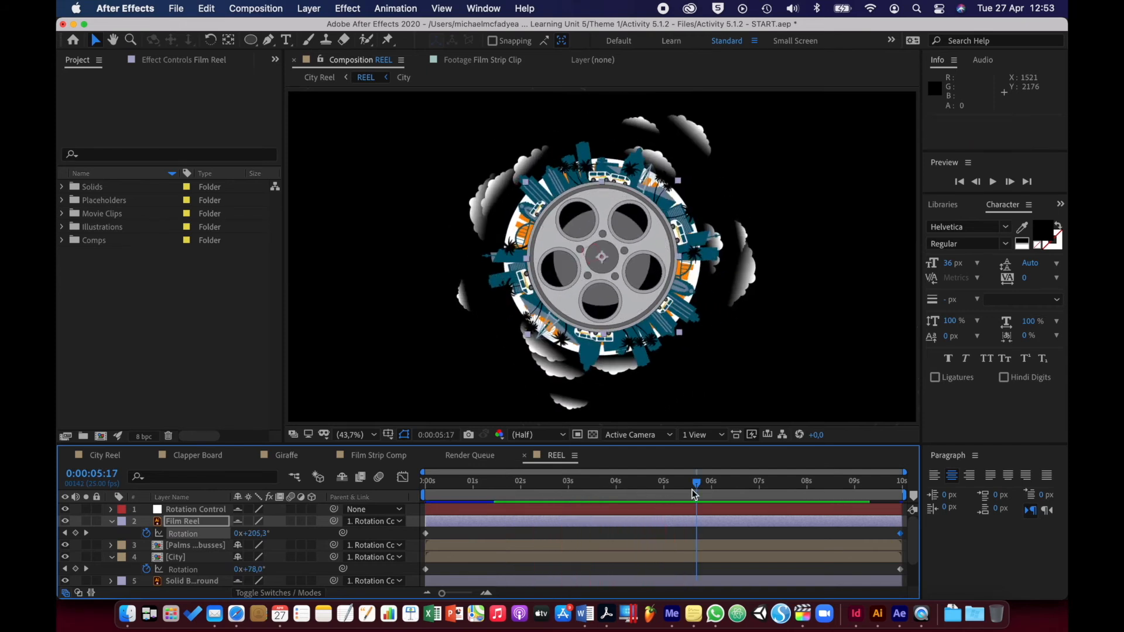
# Change the Film Reel's Rotation keyframe at 0:00:09:24 to 1x+180°.
pyautogui.moveTo(698, 484); pyautogui.dragTo(905, 493)
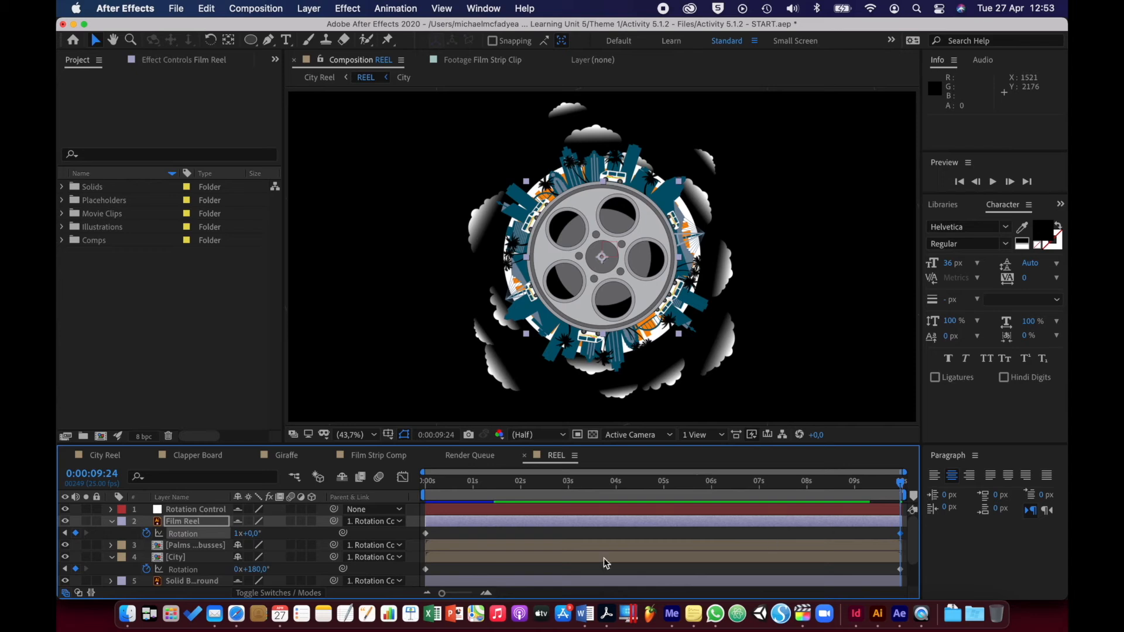
pyautogui.click(252, 534)
pyautogui.write('180')
pyautogui.press('Return')
# Replay the composition from the start to check the faster Film Reel rotation, and collapse the Film Reel layer.
pyautogui.click(420, 484)
pyautogui.press('space')
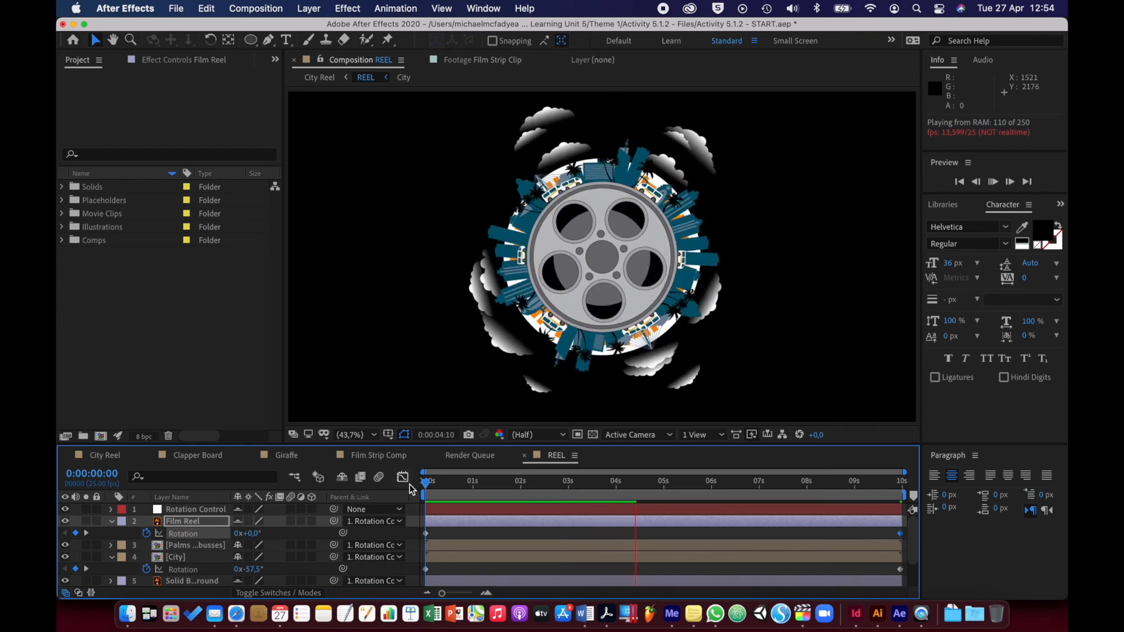
pyautogui.press('space')
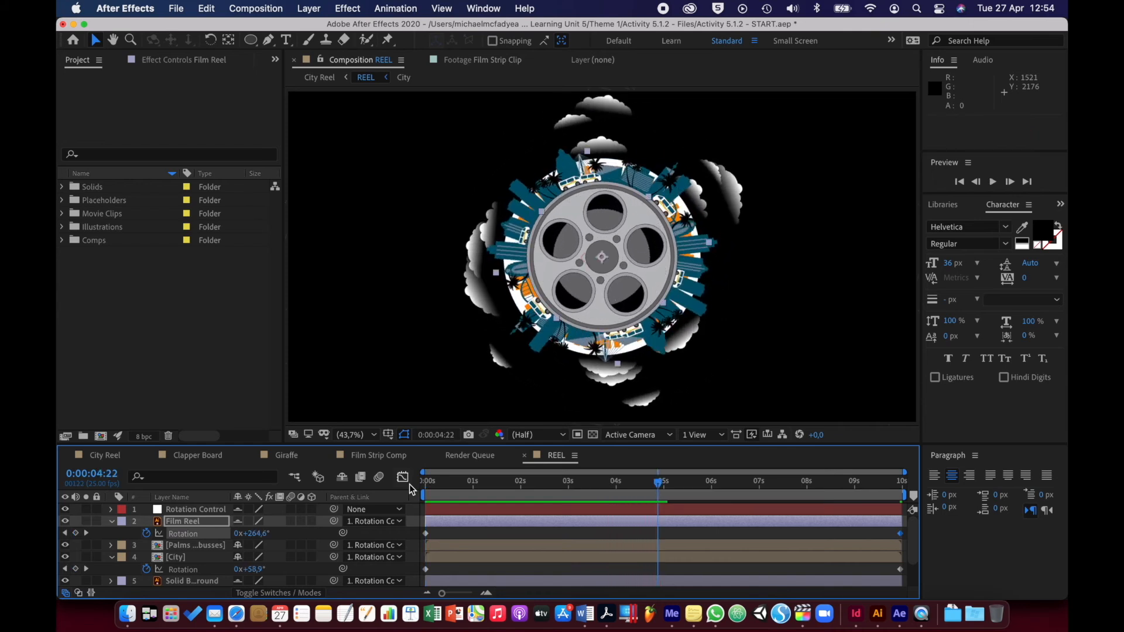
pyautogui.click(109, 522)
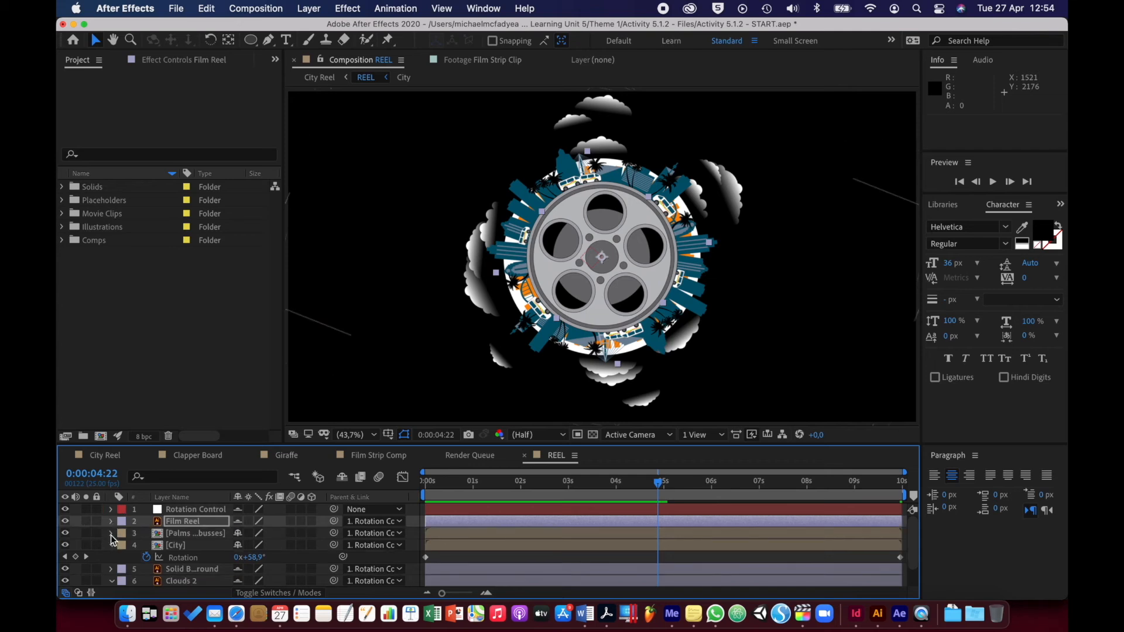
# Open the City Reel composition and play it from the start to review the nested reel animation.
pyautogui.click(108, 454)
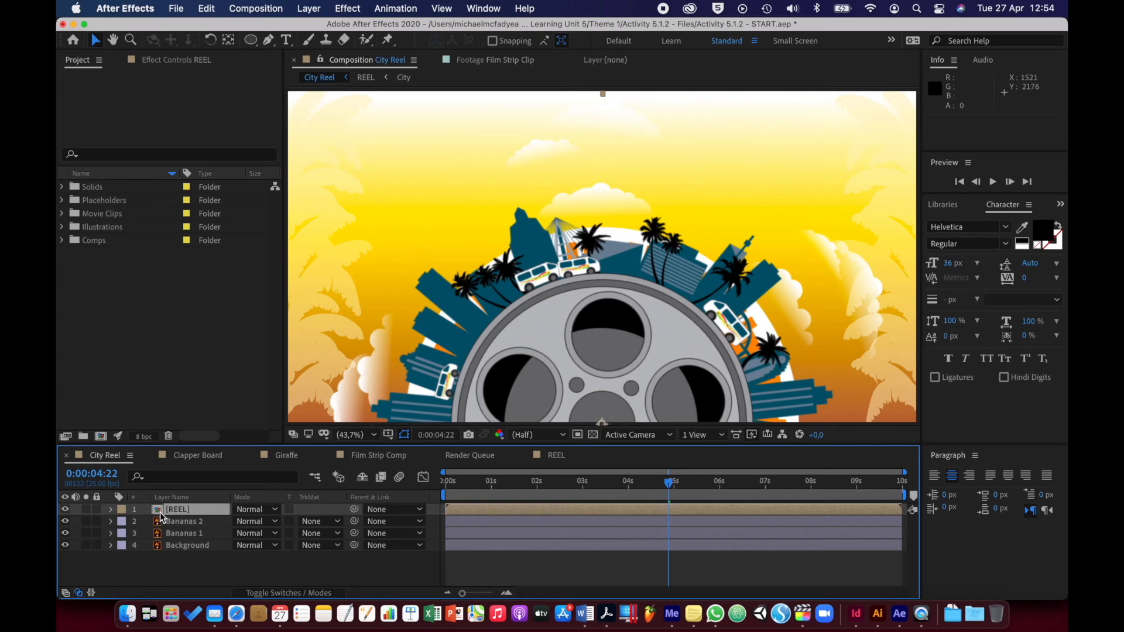
pyautogui.click(444, 482)
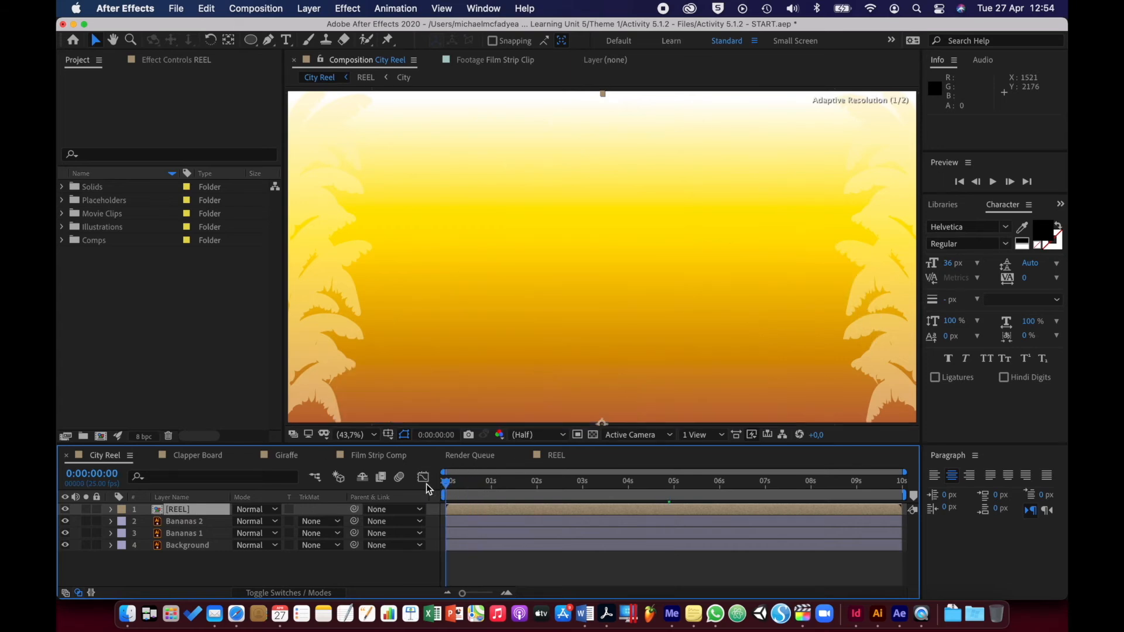
pyautogui.press('space')
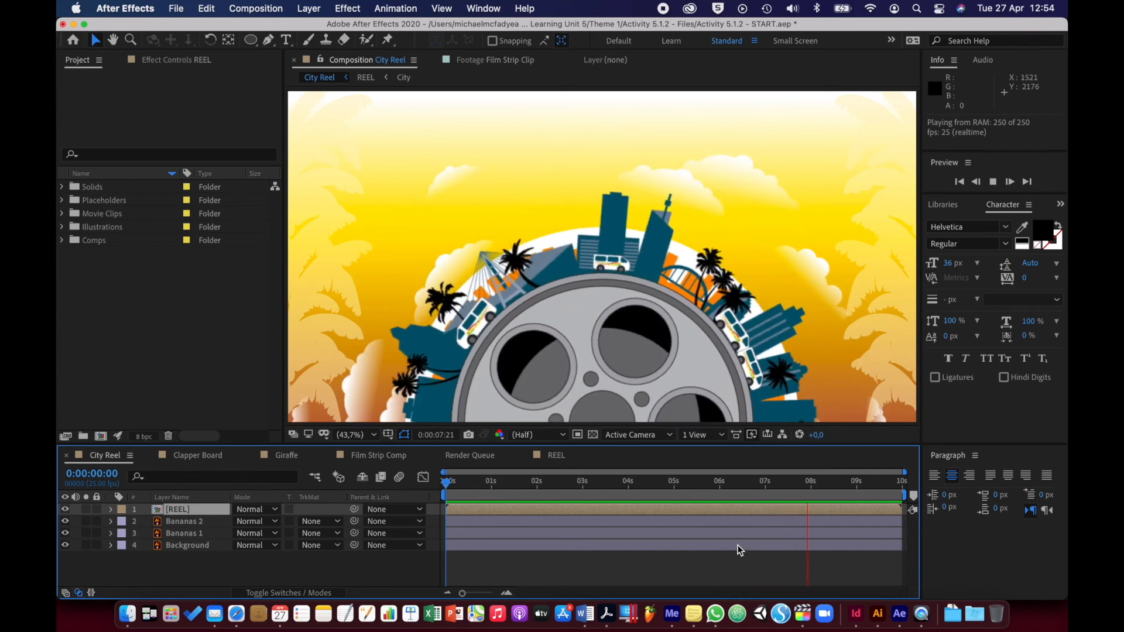
pyautogui.press('space')
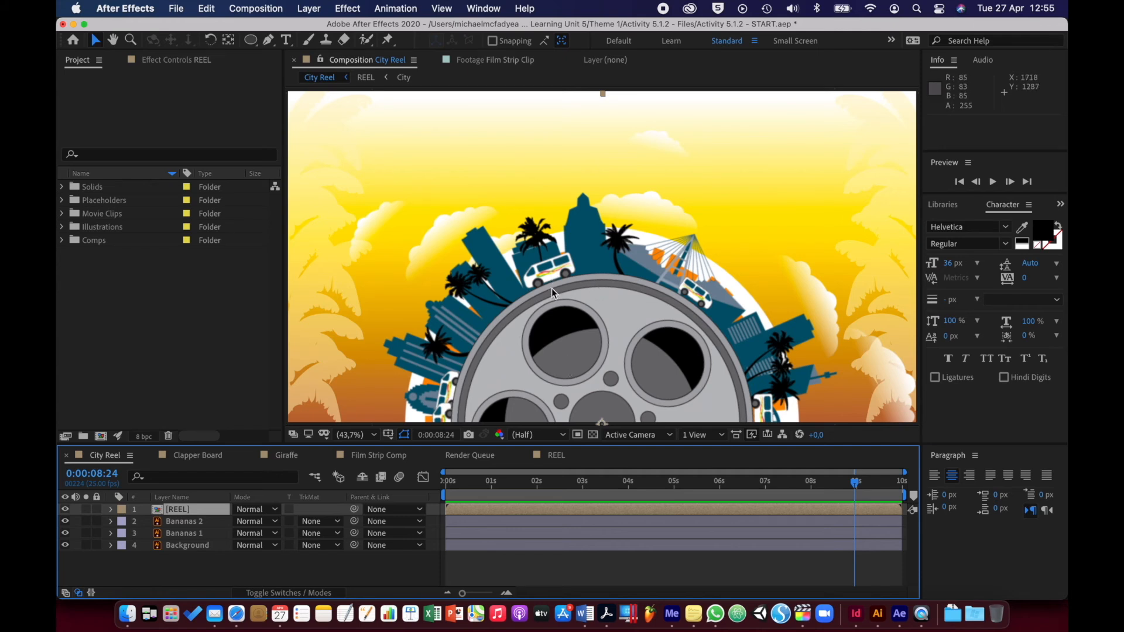
# Set the preview resolution to Full and magnify the view to 200% to examine the sharpness of the minibus, palms and reel edges.
pyautogui.hotkey('ctrl', 'j')
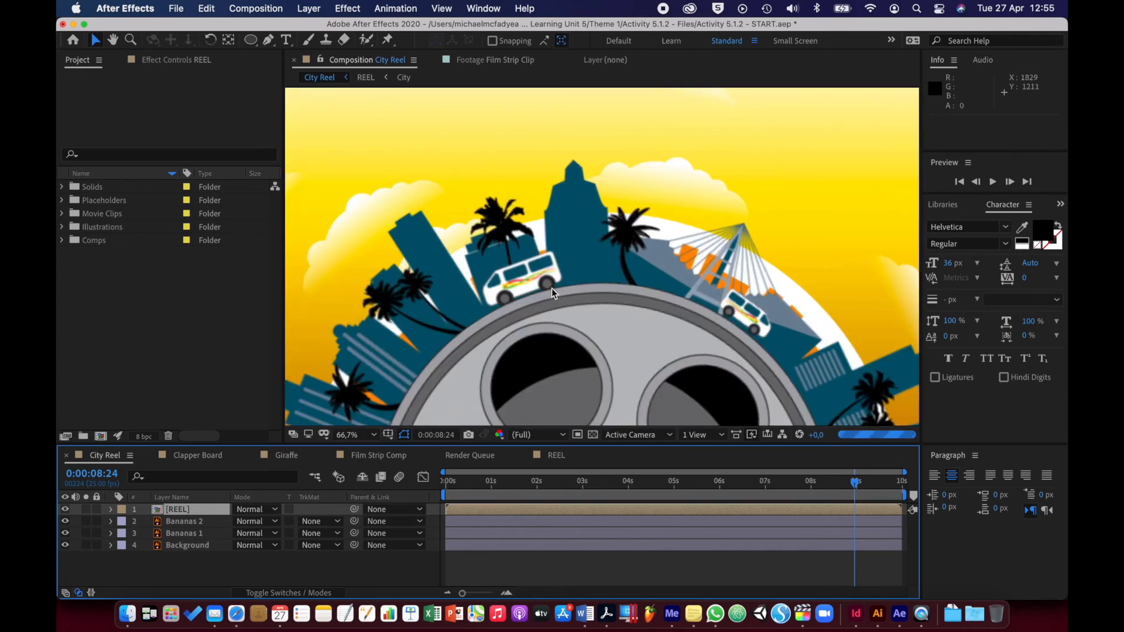
pyautogui.press('.')
pyautogui.press('.')
pyautogui.press('.')
pyautogui.press('.')
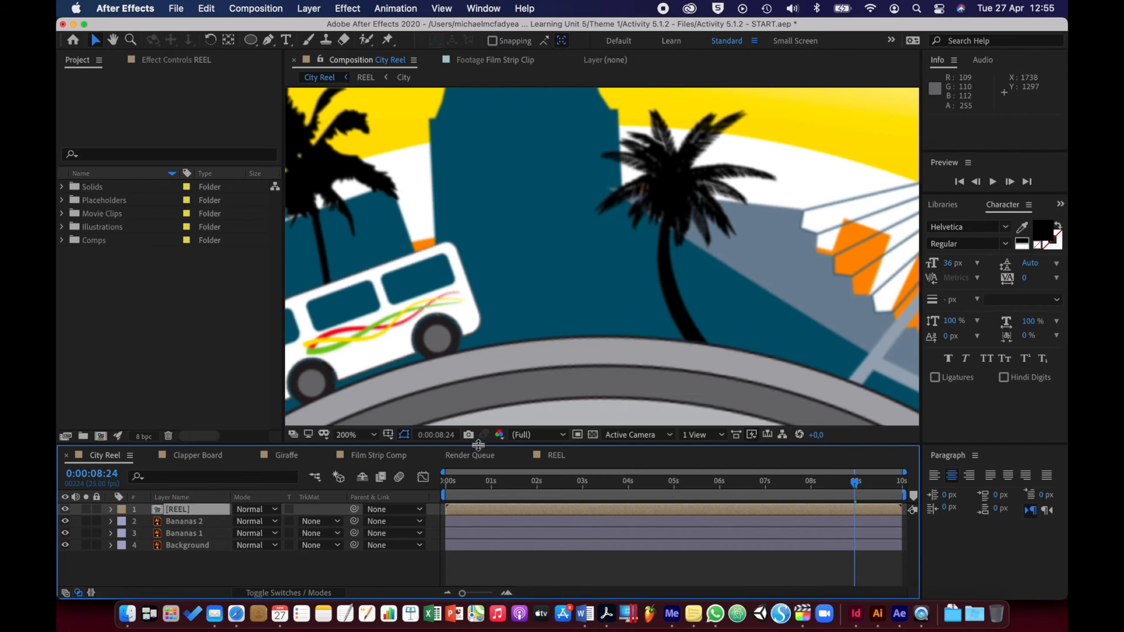
# Open the REEL composition and collapse the expanded properties of the City layer and the layer below it.
pyautogui.click(537, 455)
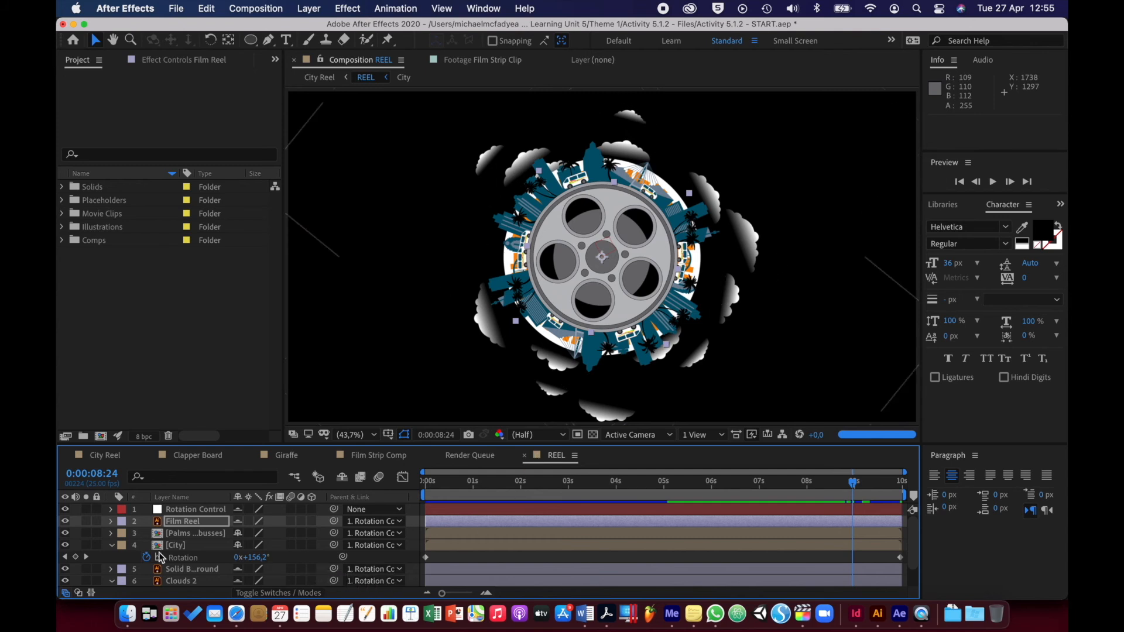
pyautogui.click(112, 545)
pyautogui.click(112, 571)
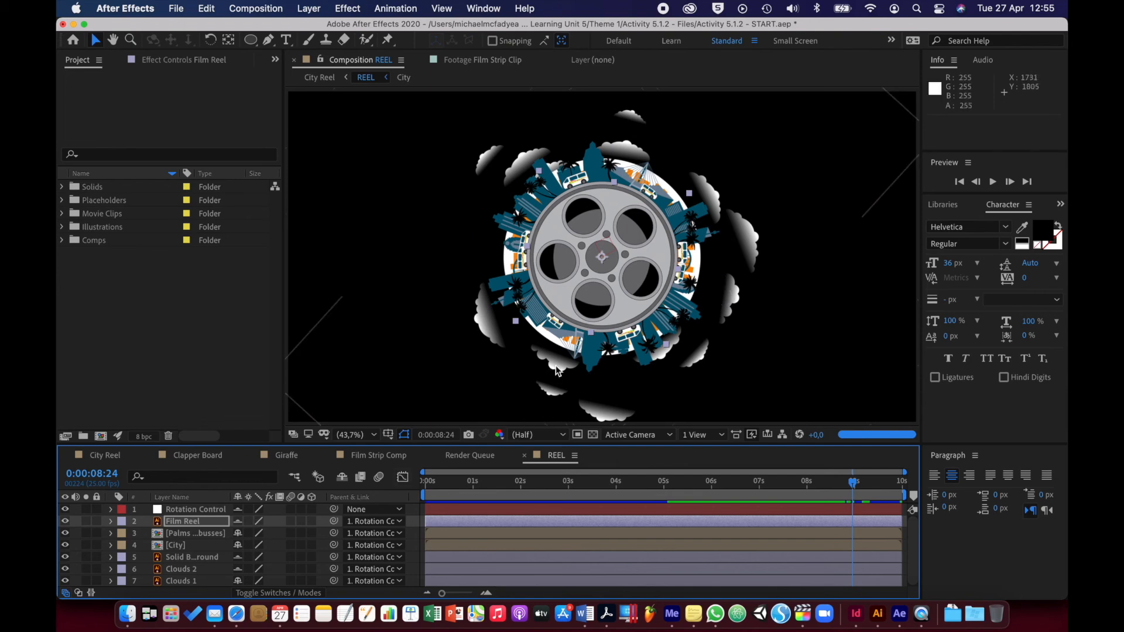
# Magnify the REEL composition to 400% and examine the edge quality of the minibus, buildings and palms beside the reel.
pyautogui.press('.')
pyautogui.press('.')
pyautogui.press('.')
pyautogui.press('.')
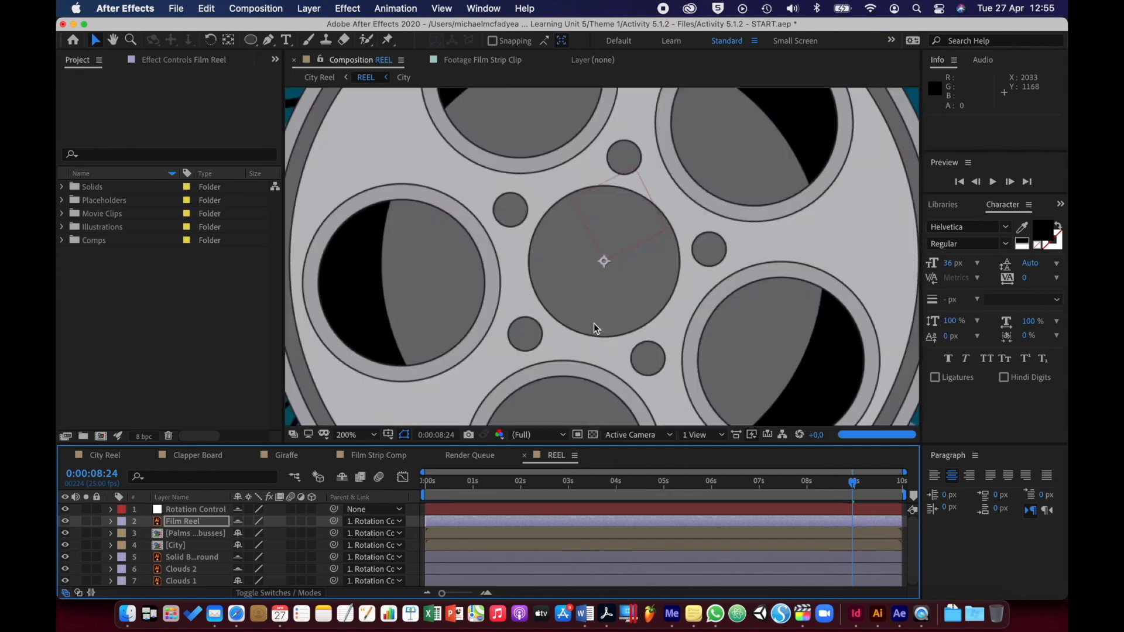
pyautogui.press('h')
pyautogui.moveTo(502, 337); pyautogui.dragTo(829, 287)
pyautogui.moveTo(396, 298); pyautogui.dragTo(731, 271)
pyautogui.moveTo(492, 296); pyautogui.dragTo(608, 287)
pyautogui.press('v')
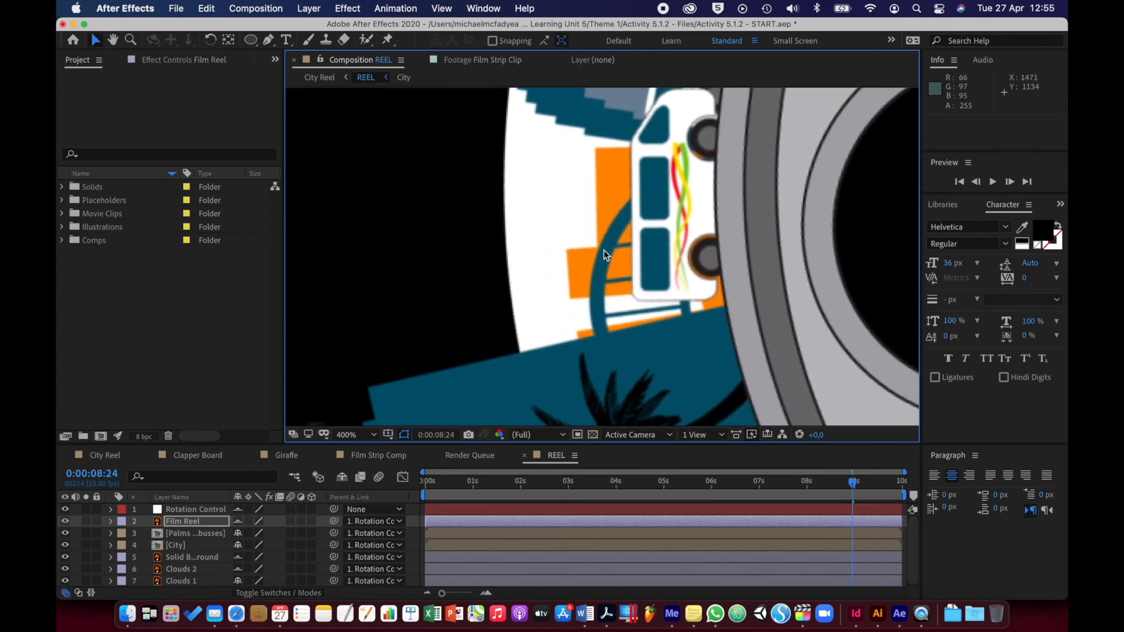
# Enable Continuously Rasterize for the layers in REEL and the nested City composition, and return to REEL.
pyautogui.moveTo(252, 514); pyautogui.dragTo(254, 583)
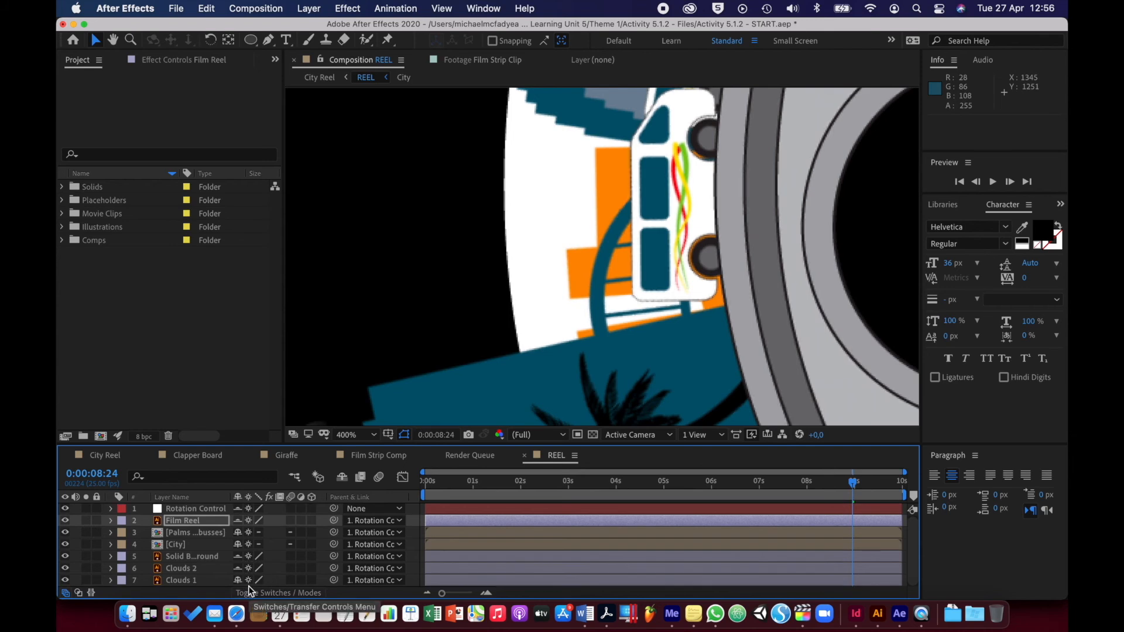
pyautogui.doubleClick(160, 546)
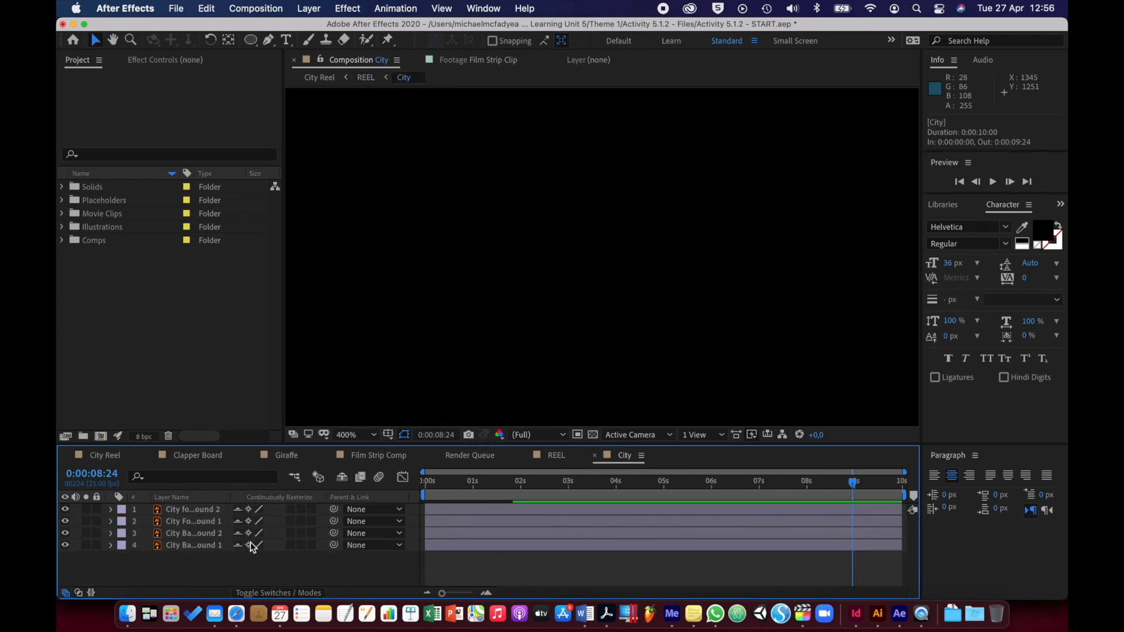
pyautogui.click(556, 455)
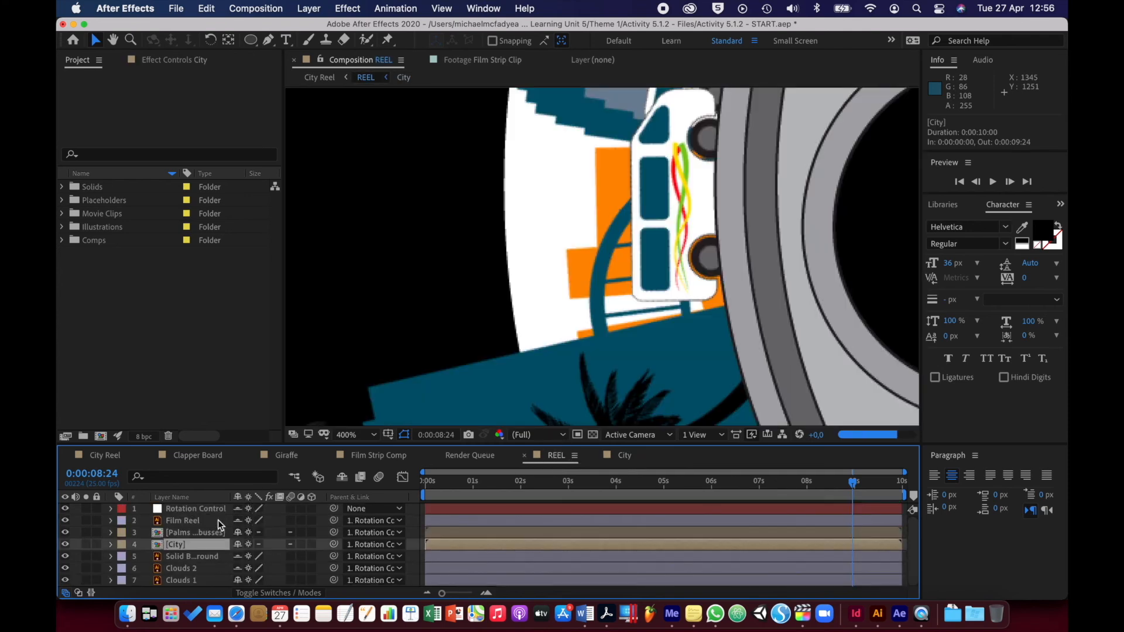
# Enable Continuously Rasterize for the layers in the nested Palms and Minibusses composition and return to REEL.
pyautogui.doubleClick(157, 532)
pyautogui.moveTo(248, 509); pyautogui.dragTo(253, 595)
pyautogui.scroll(2, 197, 546)
pyautogui.click(553, 456)
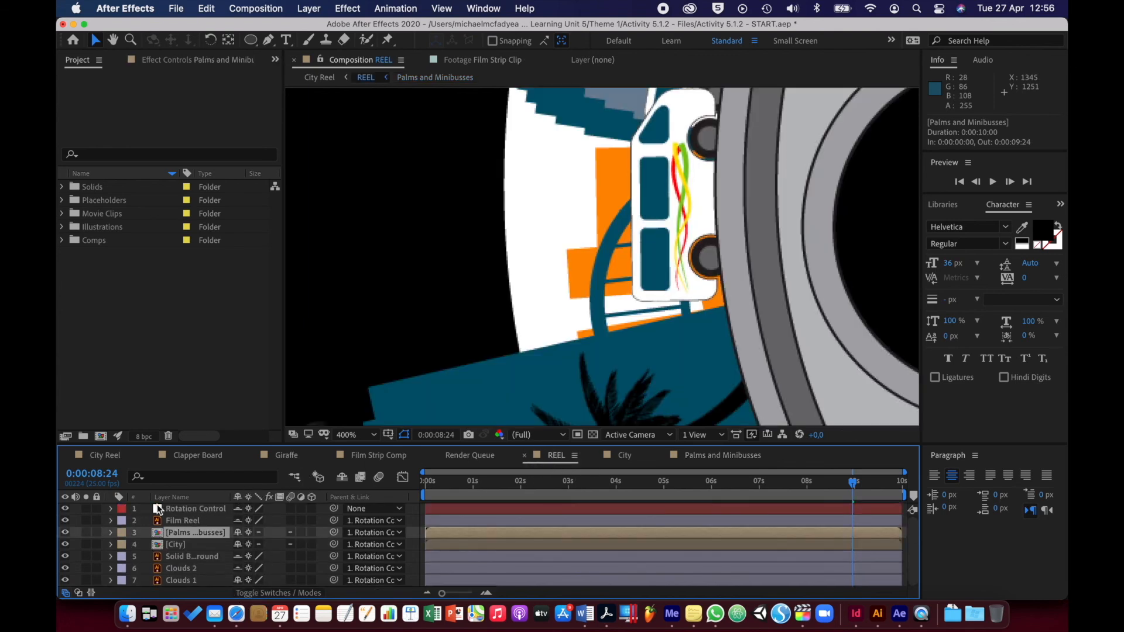
# Show the layer switches in City Reel and enable Continuously Rasterize for REEL, Bananas 2, Bananas 1 and Background.
pyautogui.click(84, 462)
pyautogui.click(266, 594)
pyautogui.moveTo(248, 510); pyautogui.dragTo(248, 545)
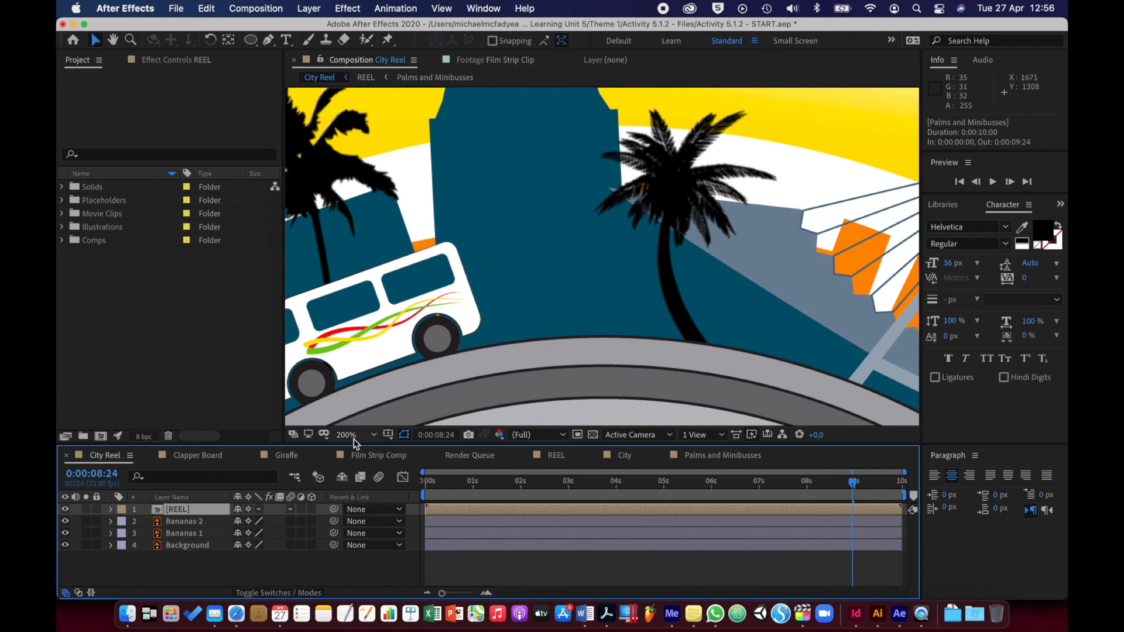
pyautogui.click(374, 437)
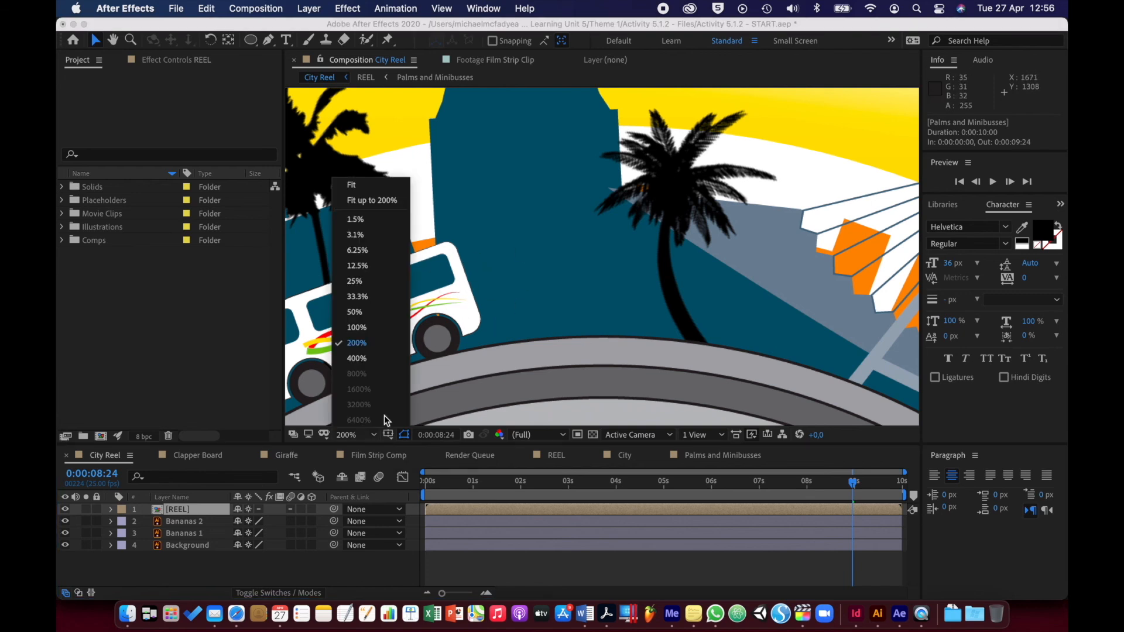
pyautogui.click(381, 188)
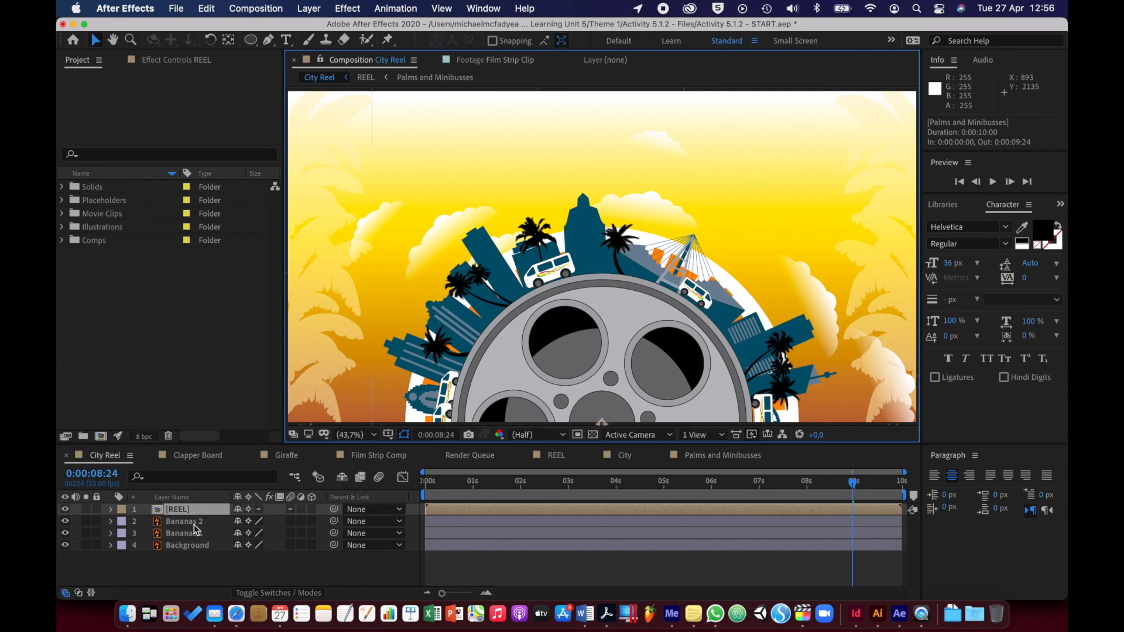
# Add the City Reel composition to the Adobe Media Encoder queue and remove the Bouncing Things item from it.
pyautogui.click(271, 563)
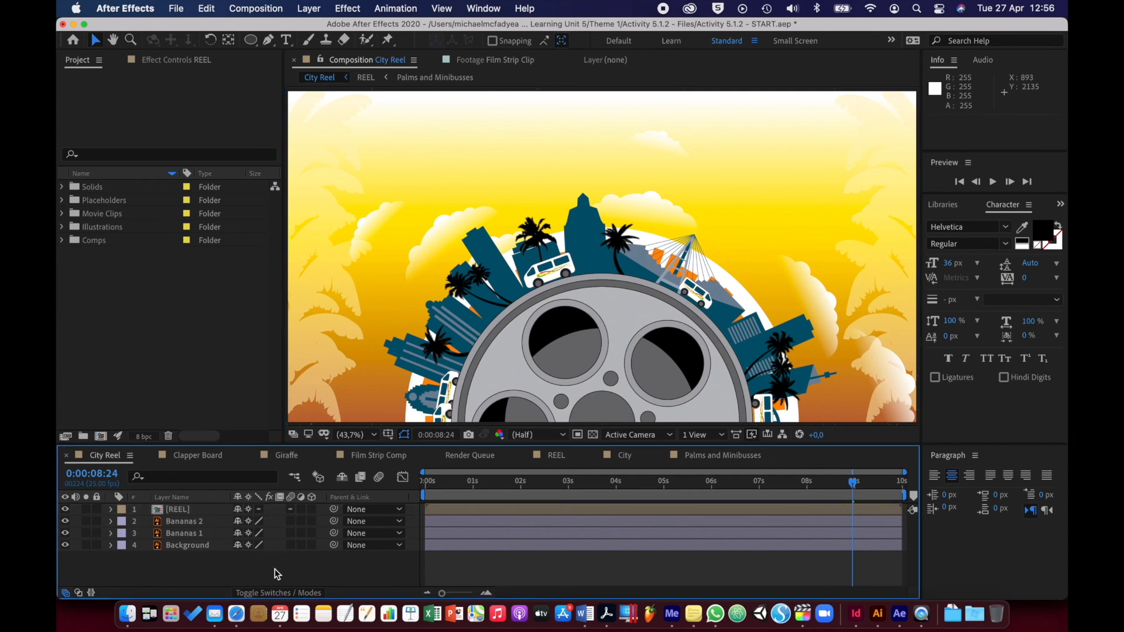
pyautogui.click(277, 13)
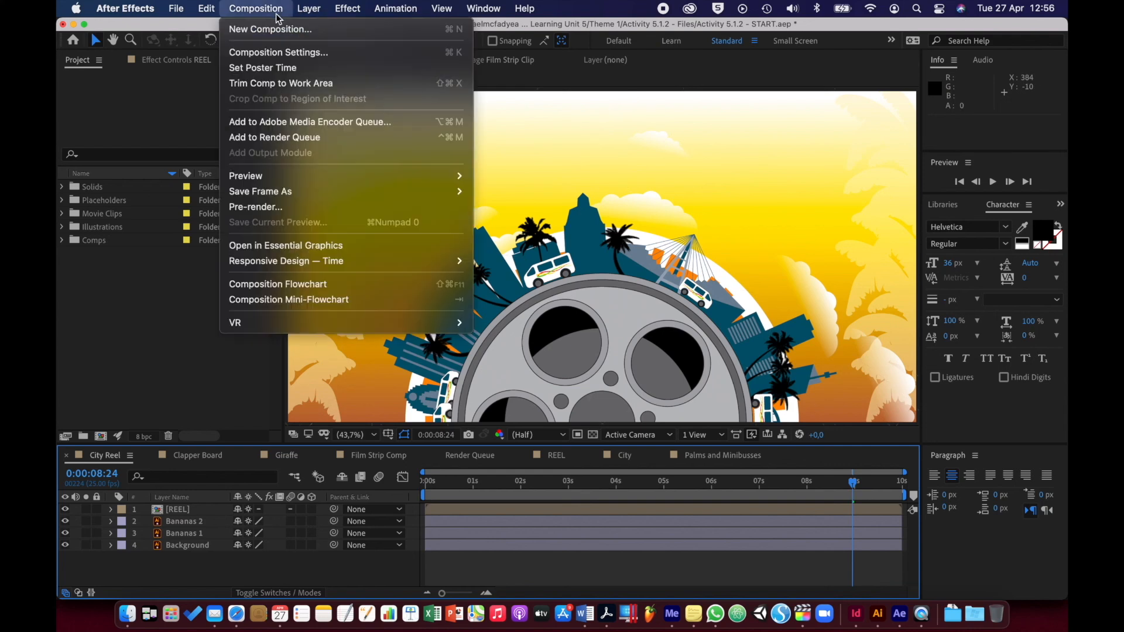
pyautogui.click(304, 120)
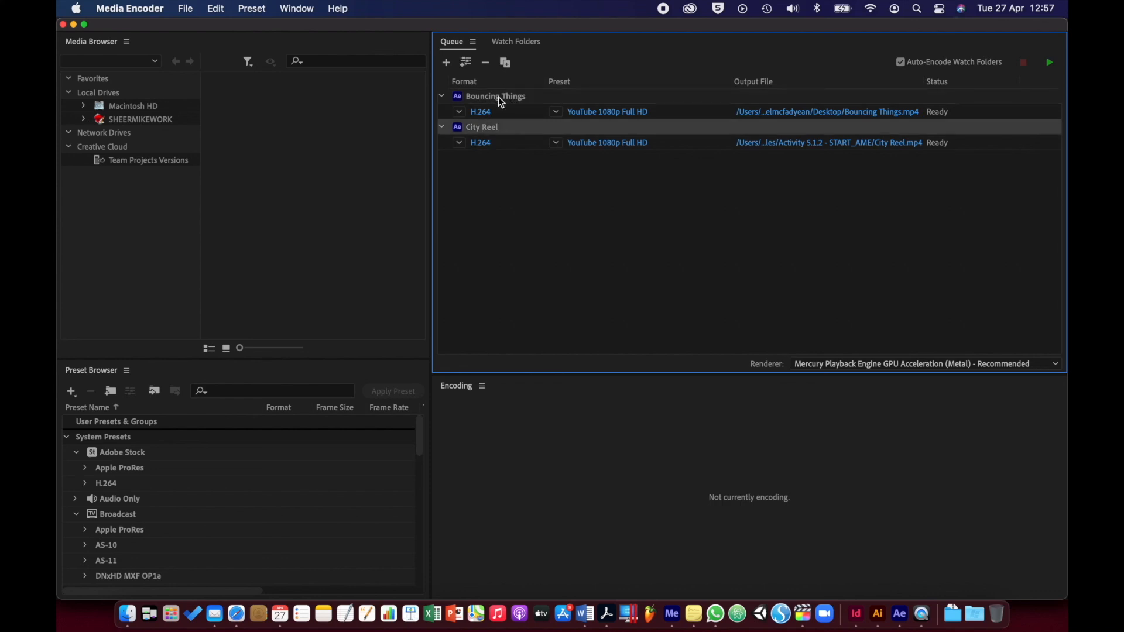
pyautogui.press('Delete')
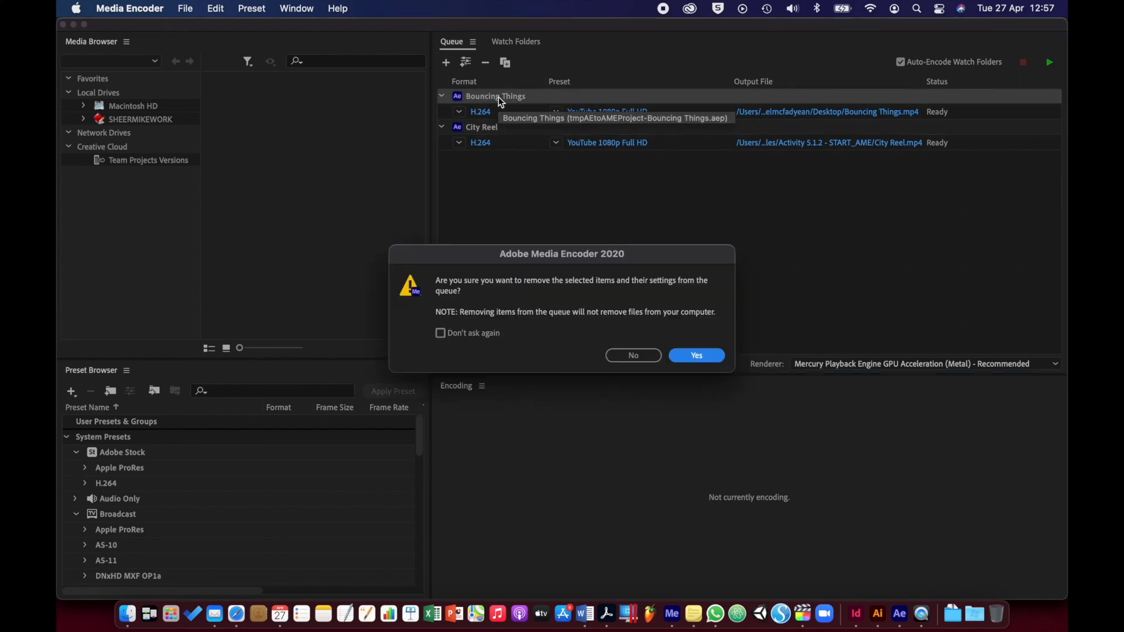
pyautogui.click(689, 355)
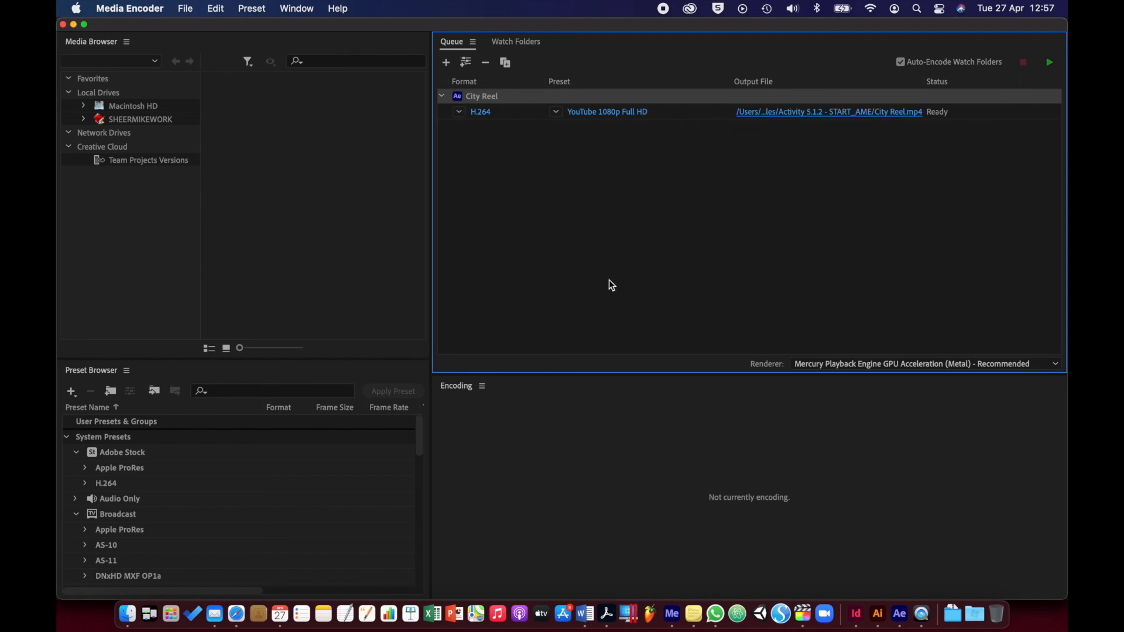
# Set the City Reel output to City Reel.mp4 on the Desktop and start encoding the queue.
pyautogui.click(288, 154)
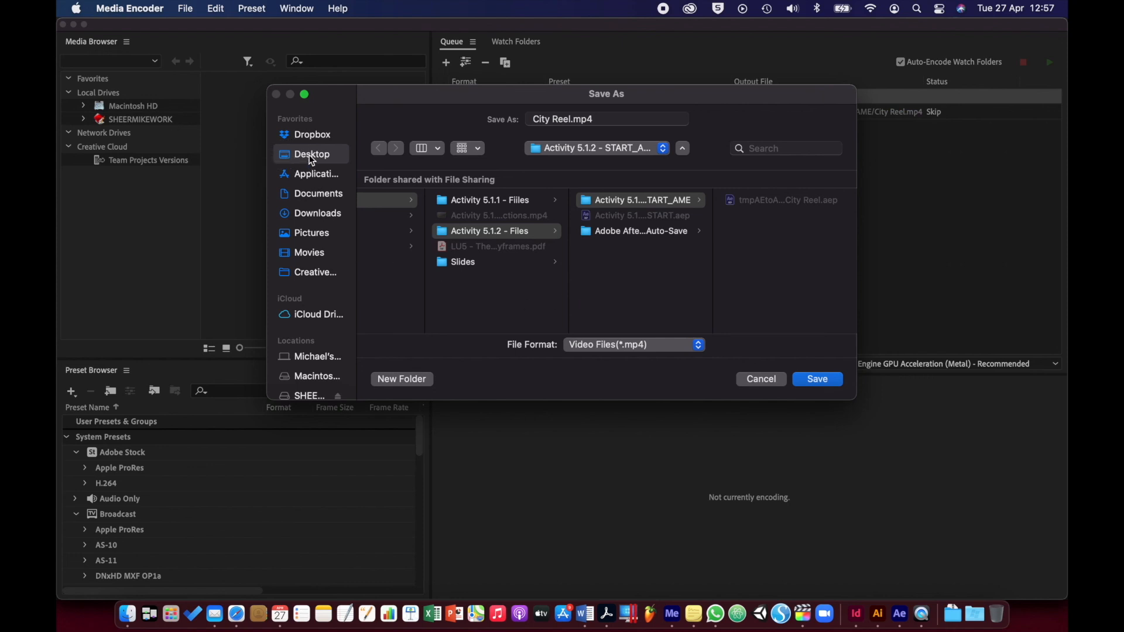
pyautogui.click(817, 379)
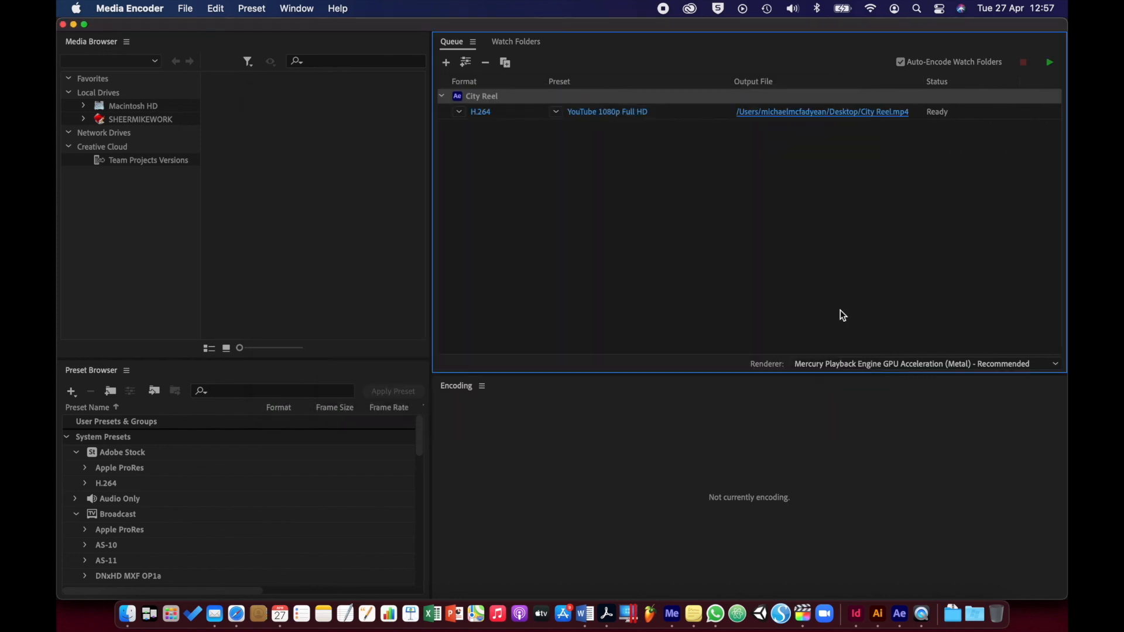
pyautogui.click(1052, 63)
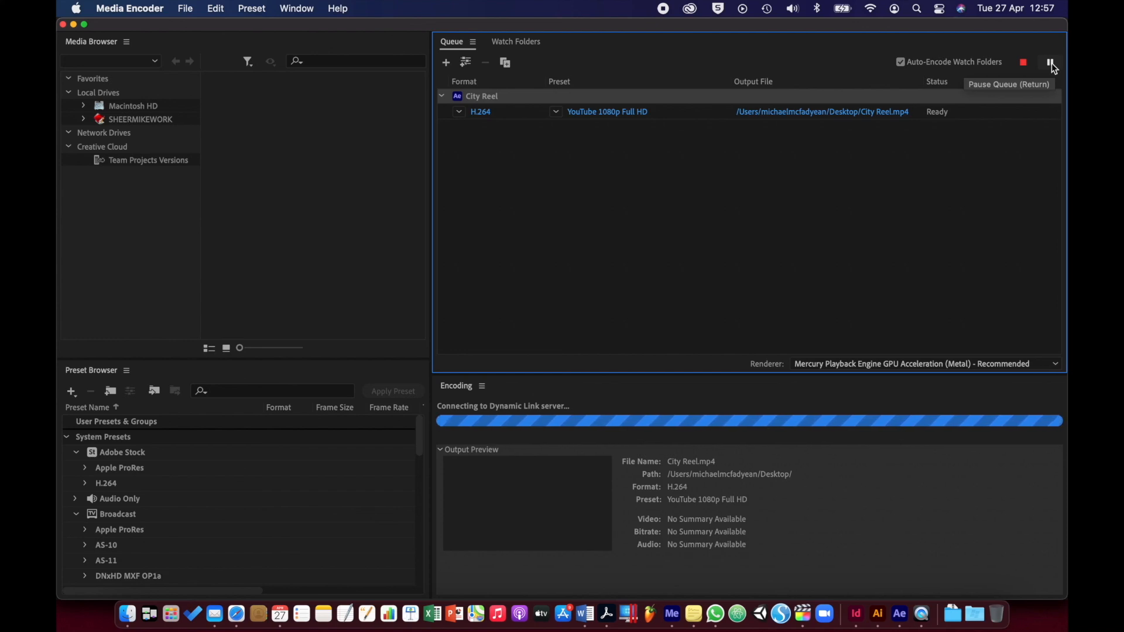